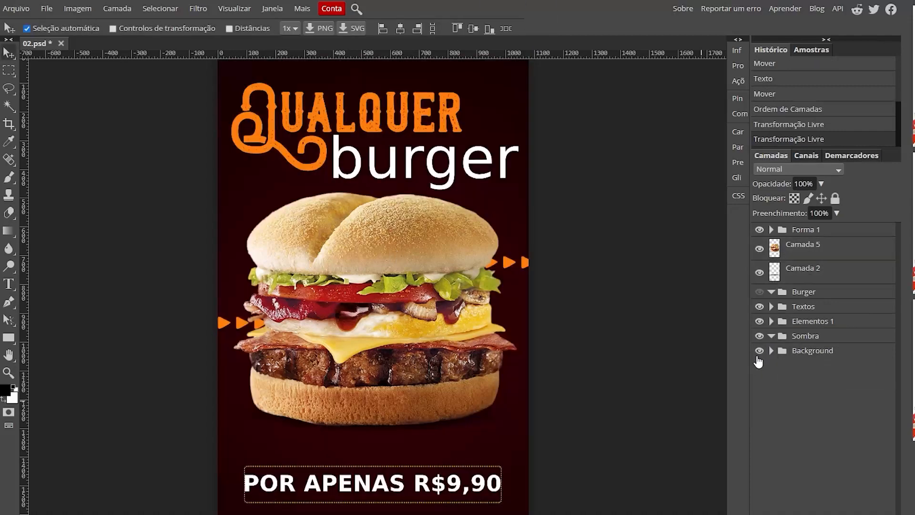
- Scale the rounded rectangle frame around the "POR APENAS R$9,90" text to 111.61%
click(501, 501)
key(ctrl+t)
drag(503, 503, 518, 505)
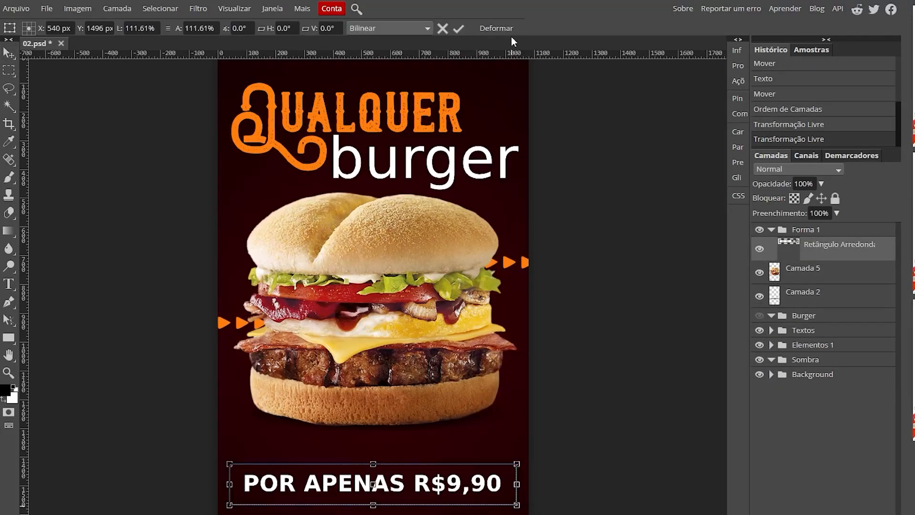
key(Return)
- Shift the title, burger, arrows and price down the canvas together, and save the document
click(831, 347)
click(771, 229)
click(806, 230)
shift+click(812, 335)
drag(374, 379, 372, 415)
click(831, 351)
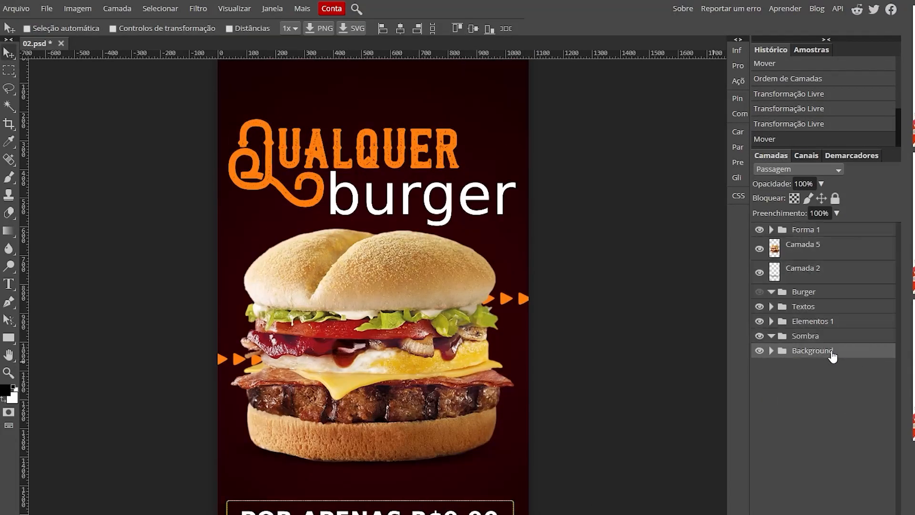
click(16, 8)
click(58, 139)
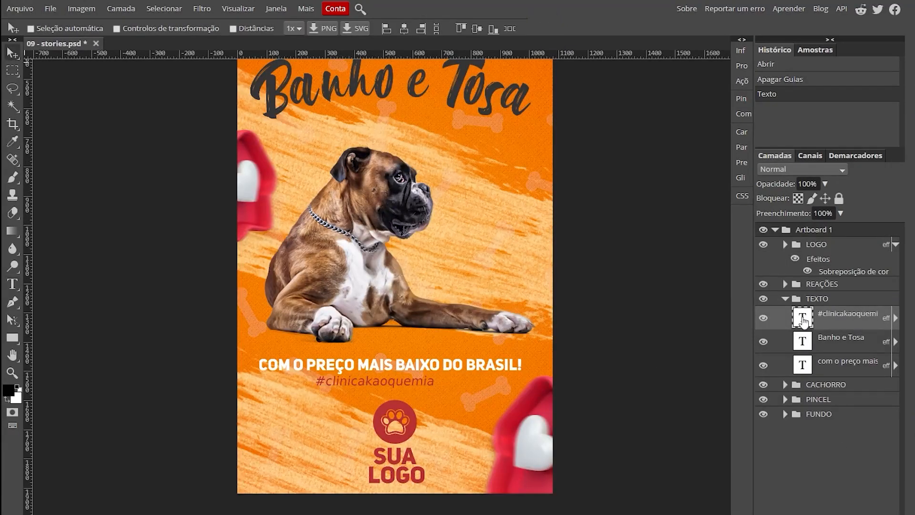
- In 09 - stories.psd, complete the logo text below the paw icon as "KÃO QUE MIA"
key(ctrl+alt+t)
drag(434, 385, 495, 388)
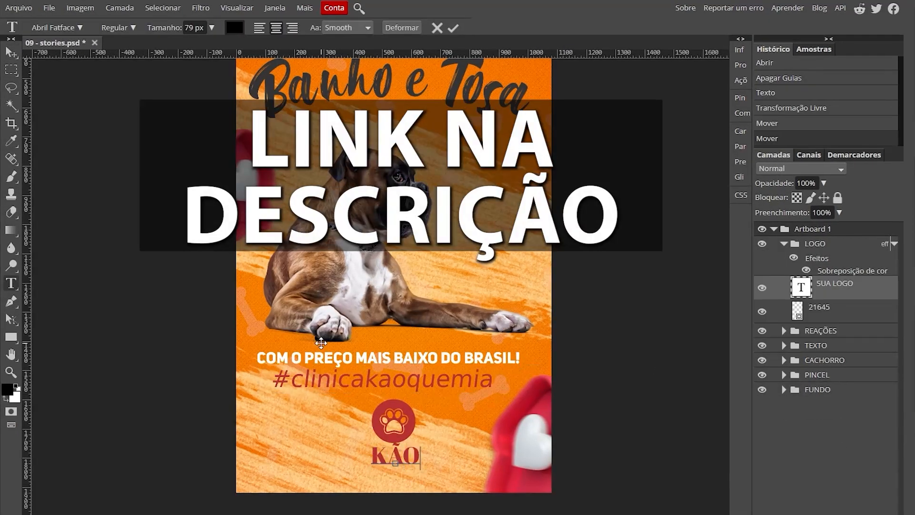
text(QUE MIA)
key(Escape)
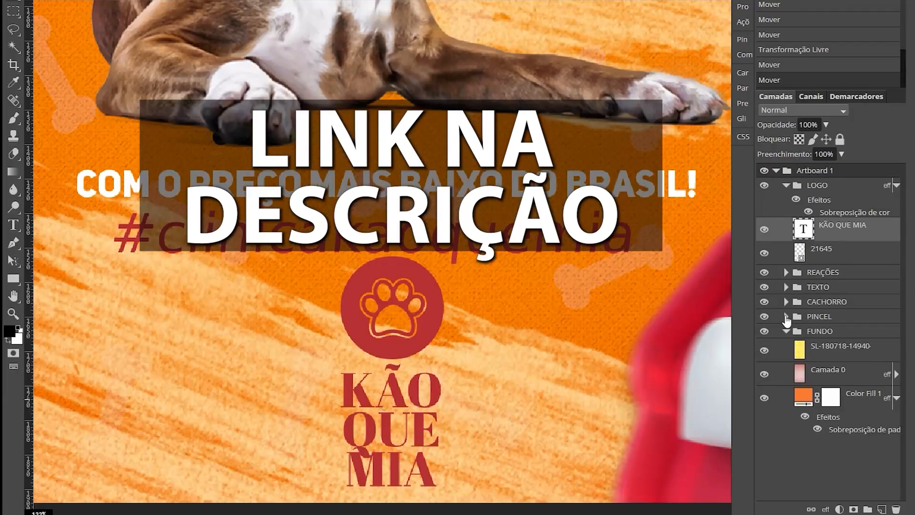
- Add a drop shadow to the "KÃO QUE MIA" text layer and sample its colour from the paw logo
double_click(883, 234)
click(104, 236)
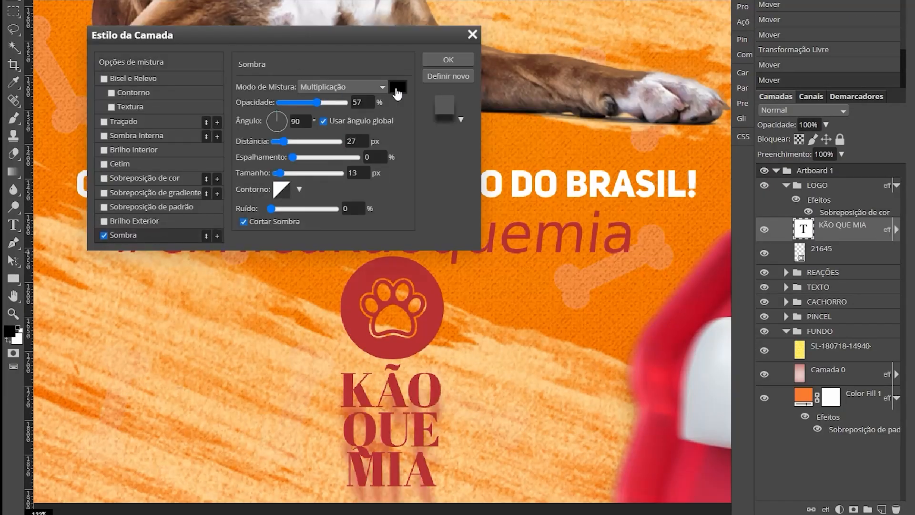
click(397, 86)
click(393, 267)
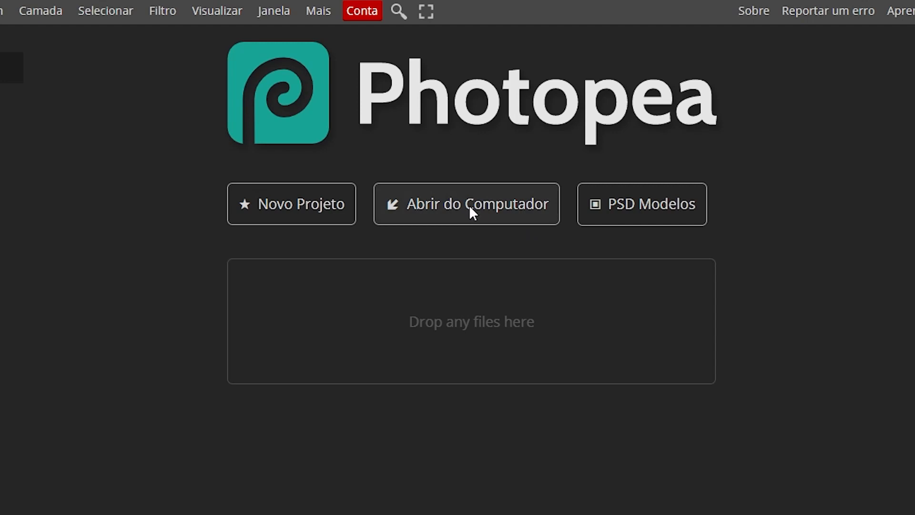
- Open the image CASA.jpg from the computer's IMG folder
click(469, 209)
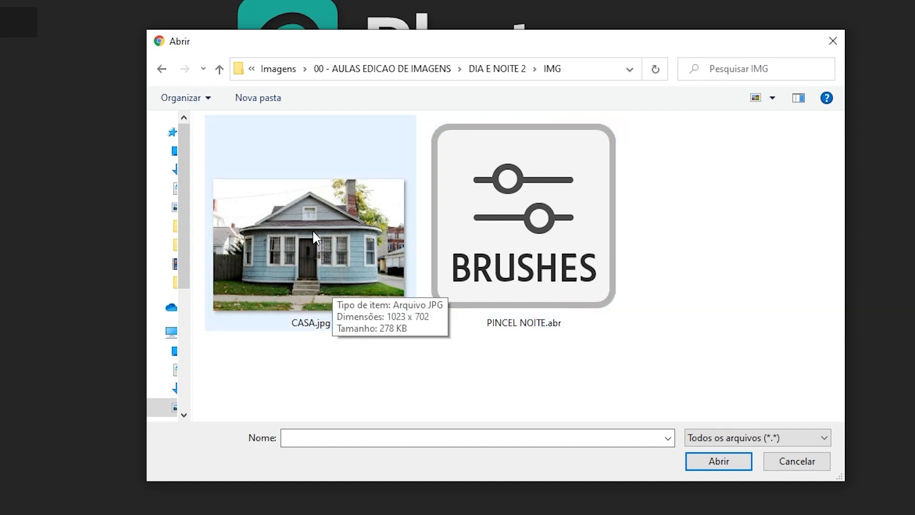
click(316, 213)
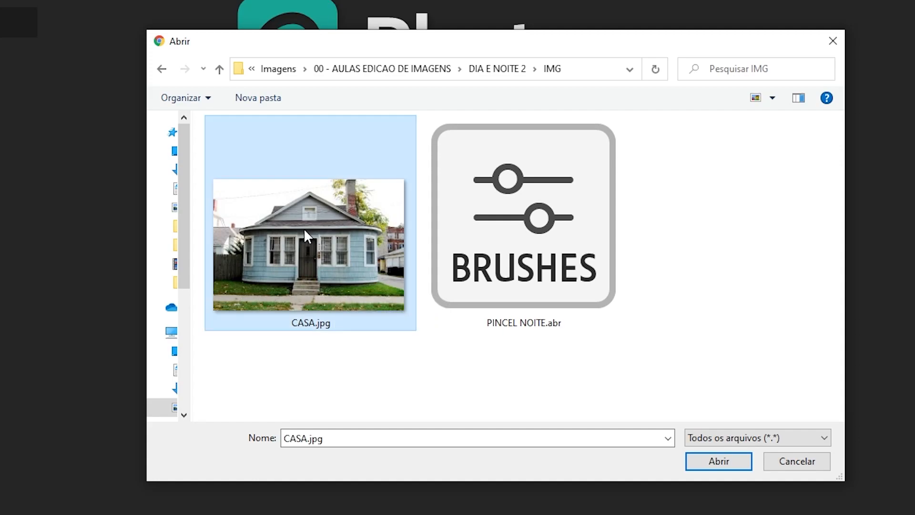
click(723, 463)
key(d)
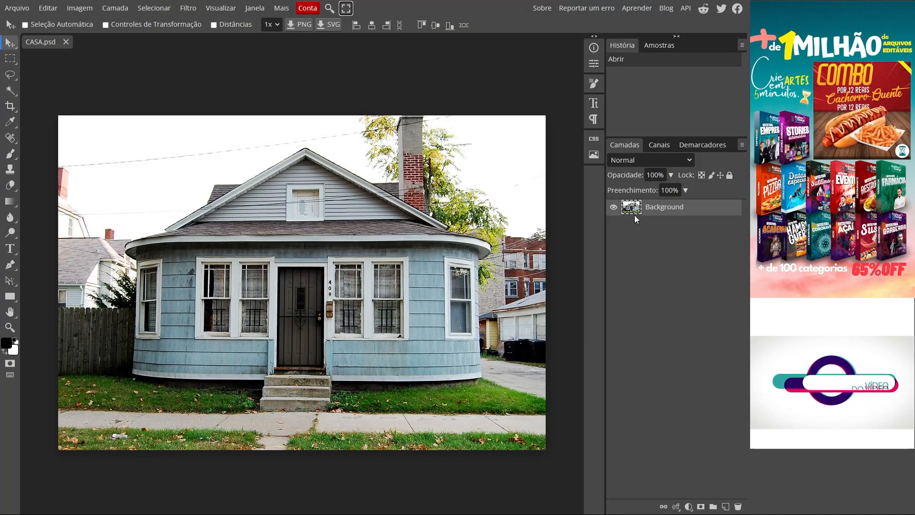
- Rename the Background layer as CASA
double_click(666, 216)
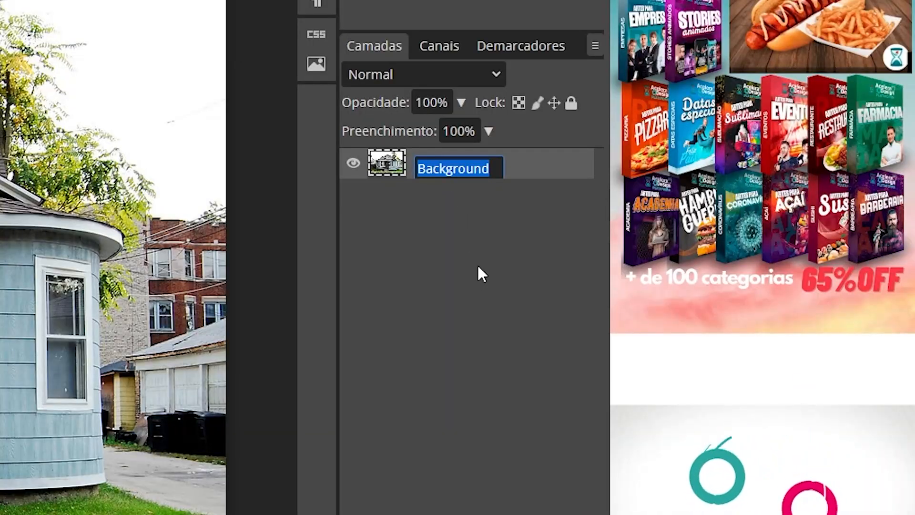
text(CASA)
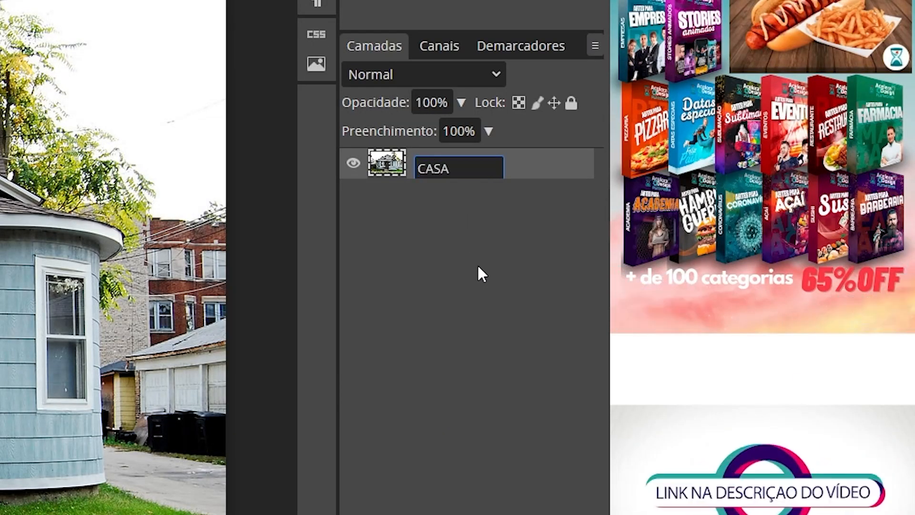
key(Return)
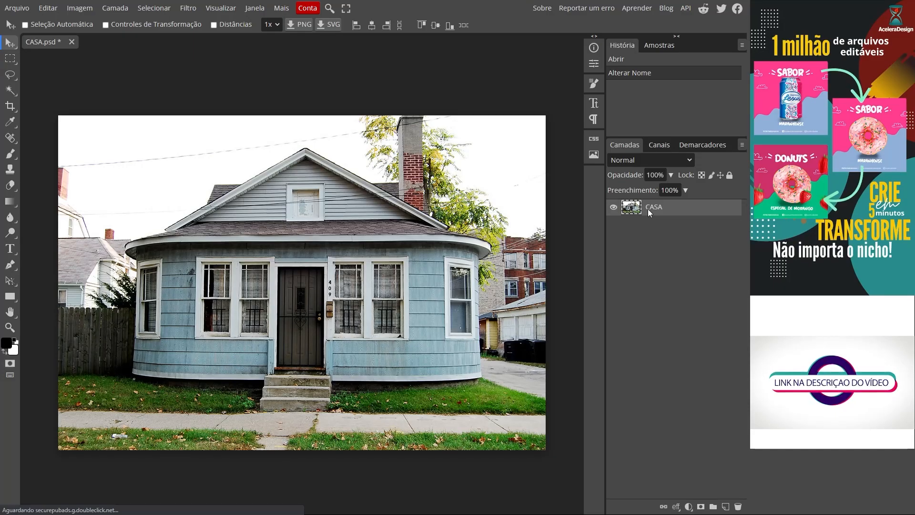
- Duplicate the CASA layer and hide the original
click(115, 8)
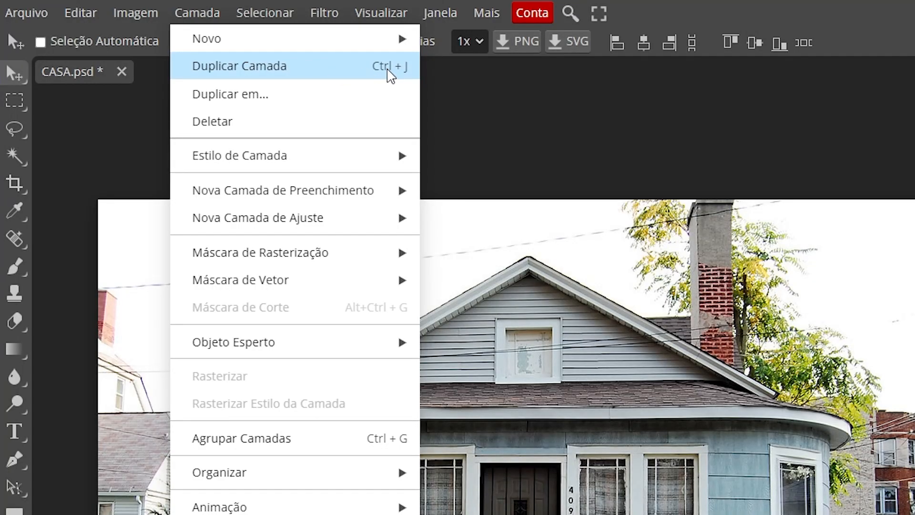
click(388, 71)
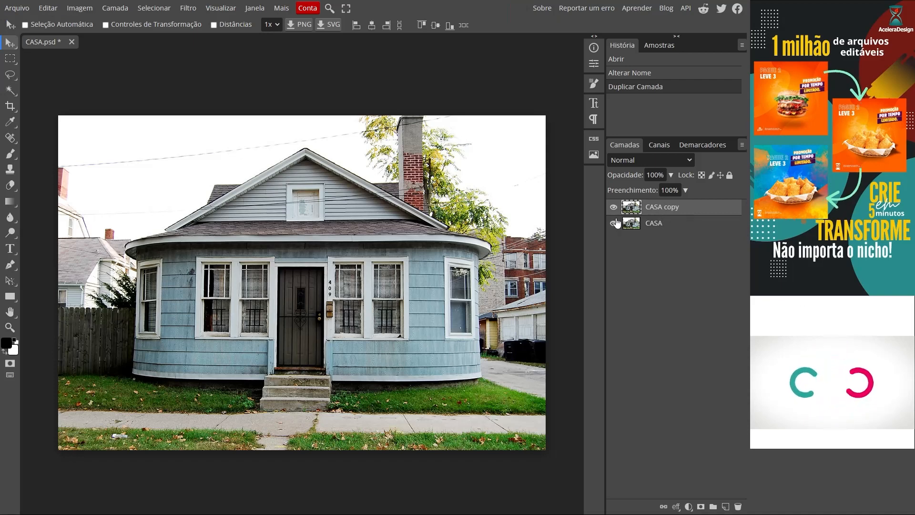
click(651, 226)
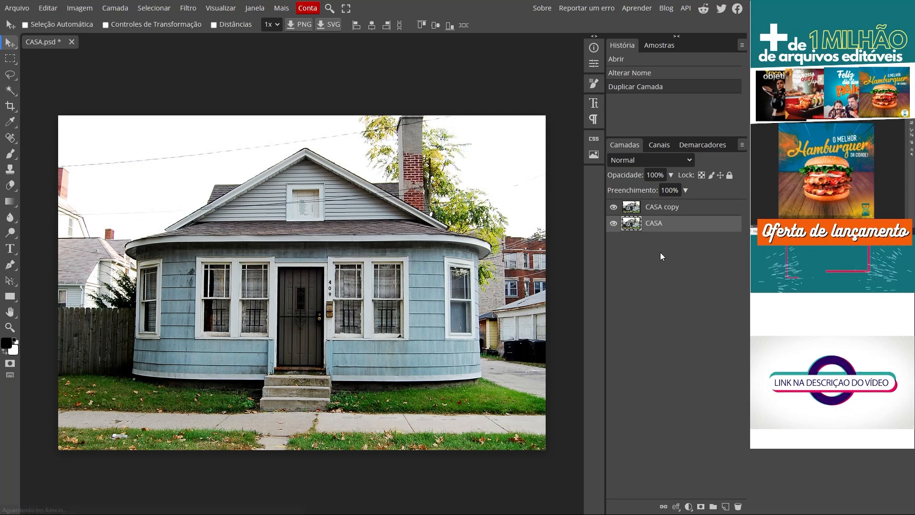
click(614, 223)
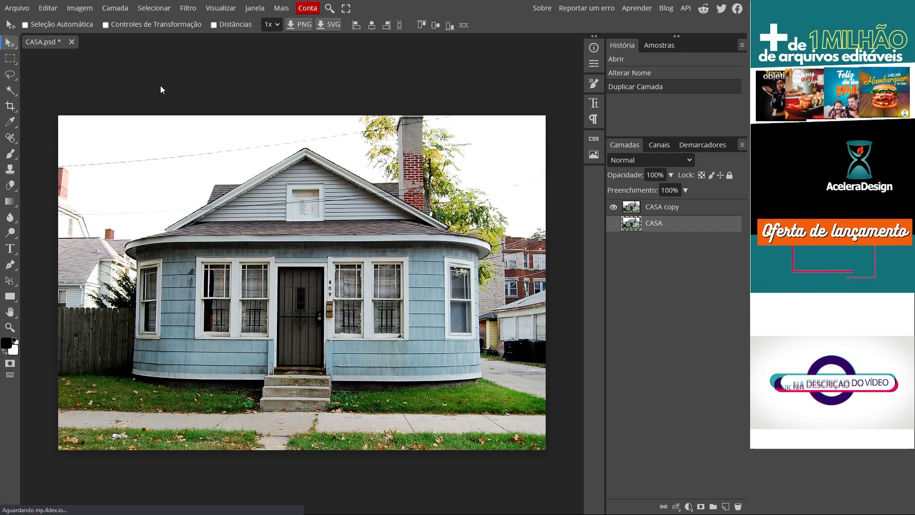
- Save the project as a PSD file named DIA EM NOITE in the IMG folder
click(17, 9)
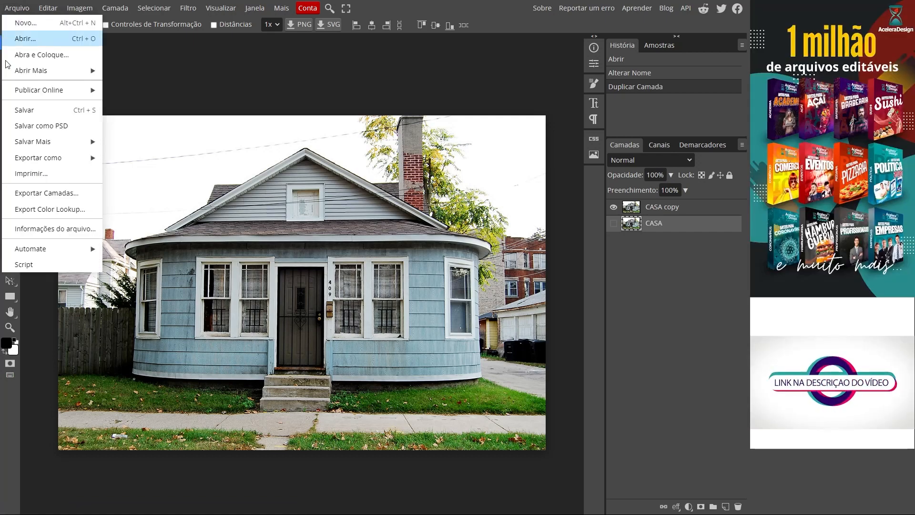
click(112, 239)
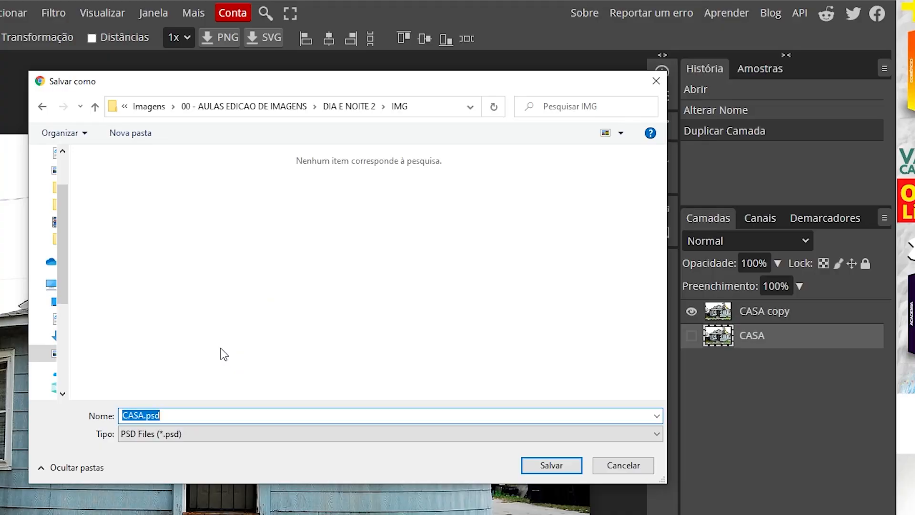
text(DIA EM NOITE)
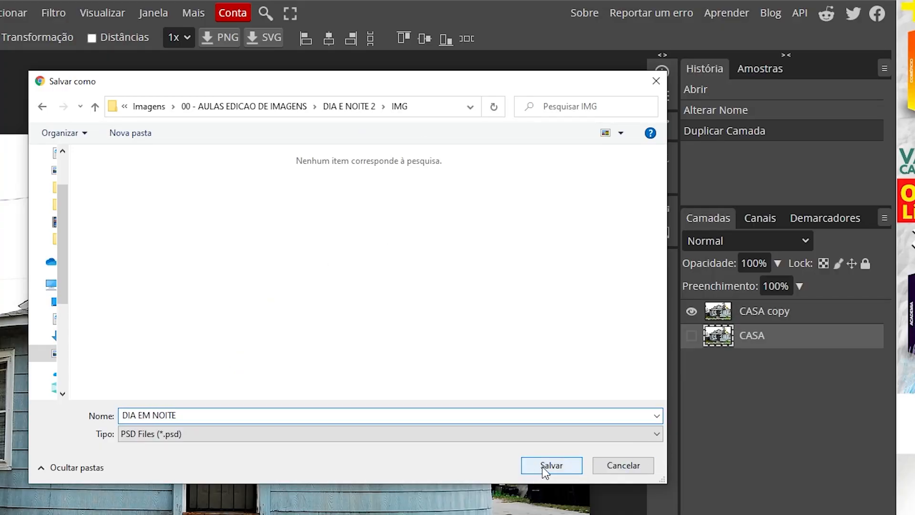
click(568, 465)
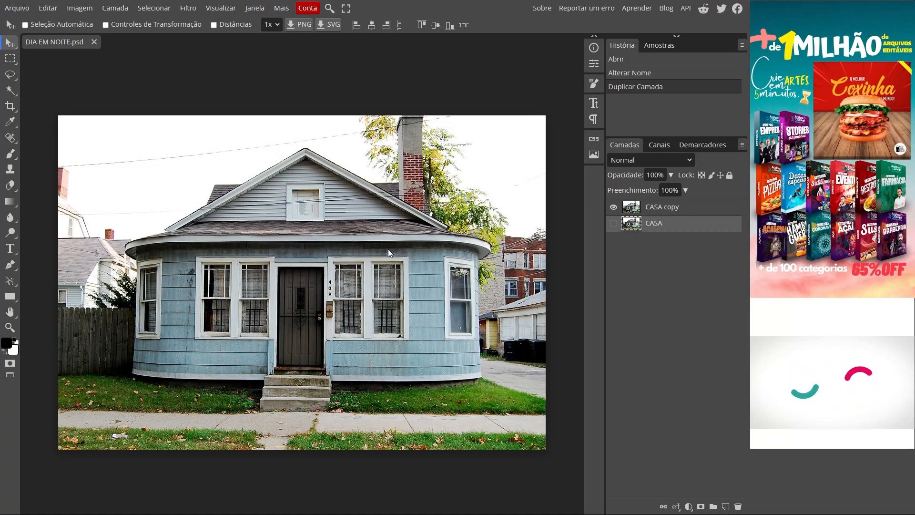
- Add a Hue/Saturation adjustment layer above CASA copy and set its saturation to -100
click(685, 210)
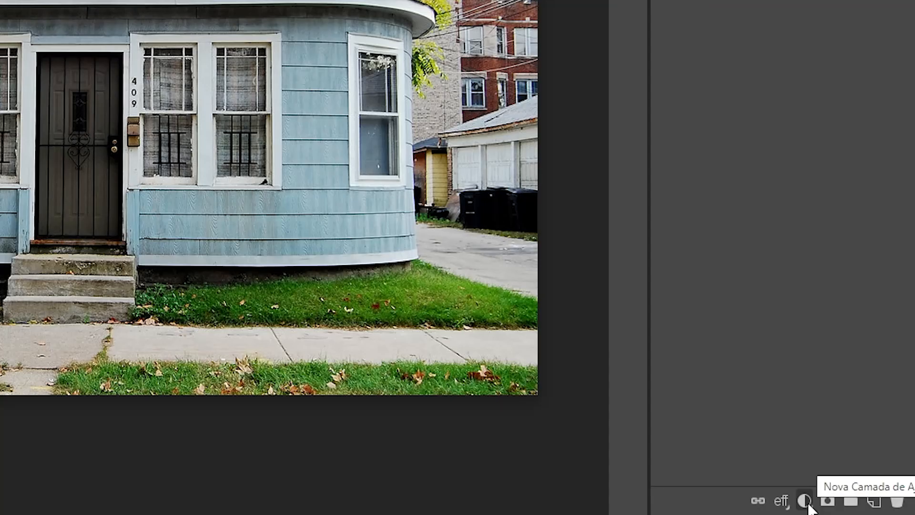
click(807, 505)
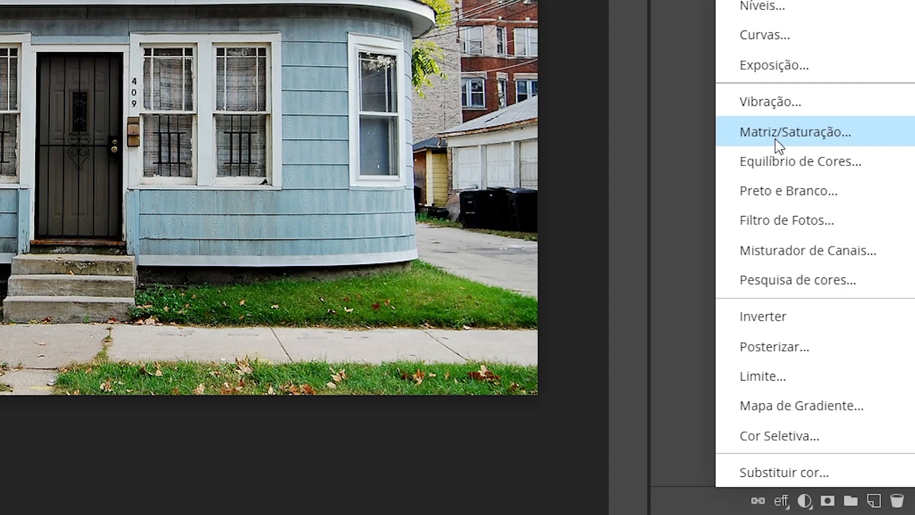
click(795, 138)
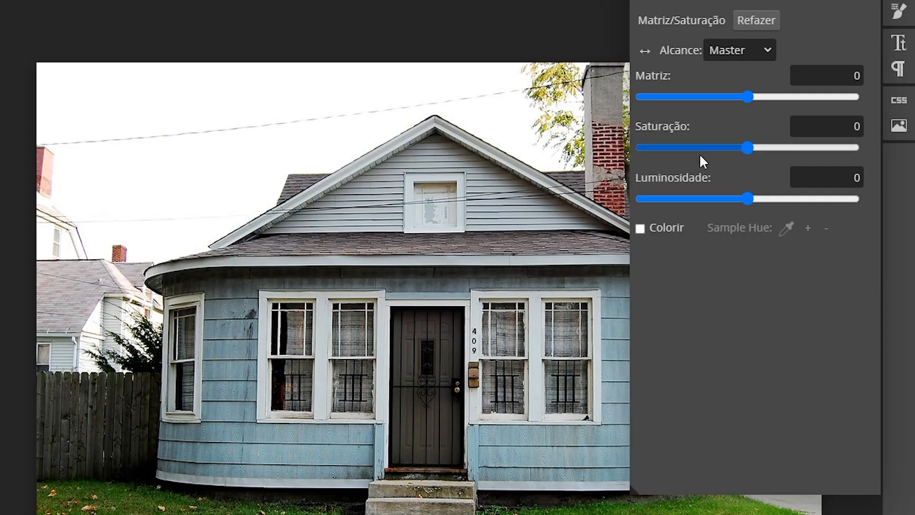
drag(747, 147, 715, 148)
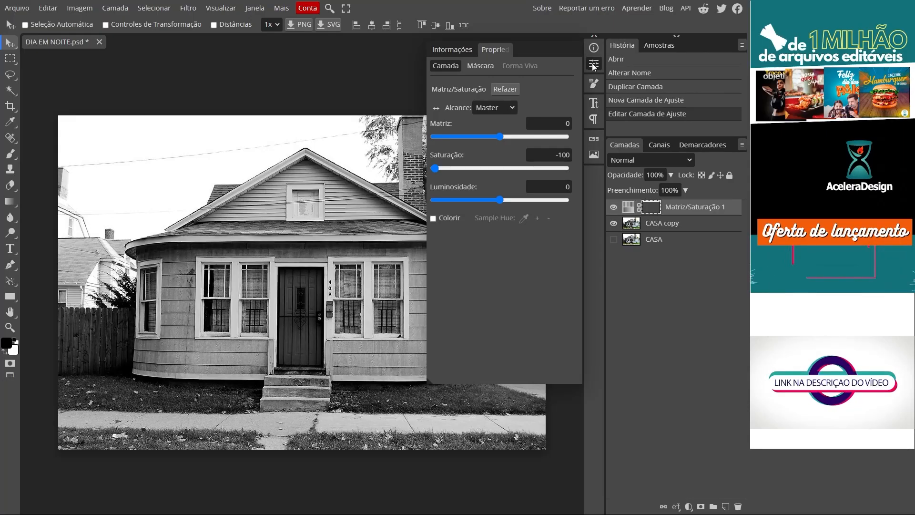
click(593, 64)
- Toggle the Hue/Saturation layer's visibility to compare the photo with and without the desaturation
click(613, 207)
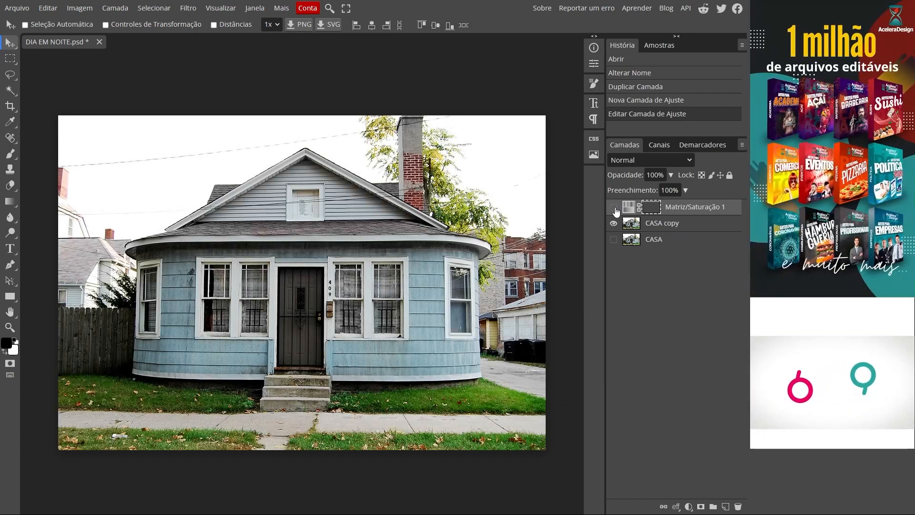
click(615, 210)
click(615, 210)
click(616, 210)
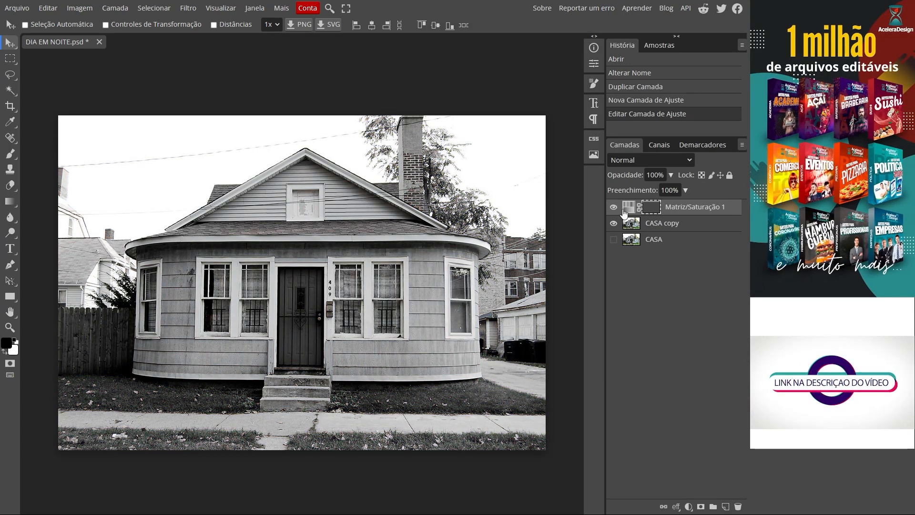
click(614, 208)
click(613, 209)
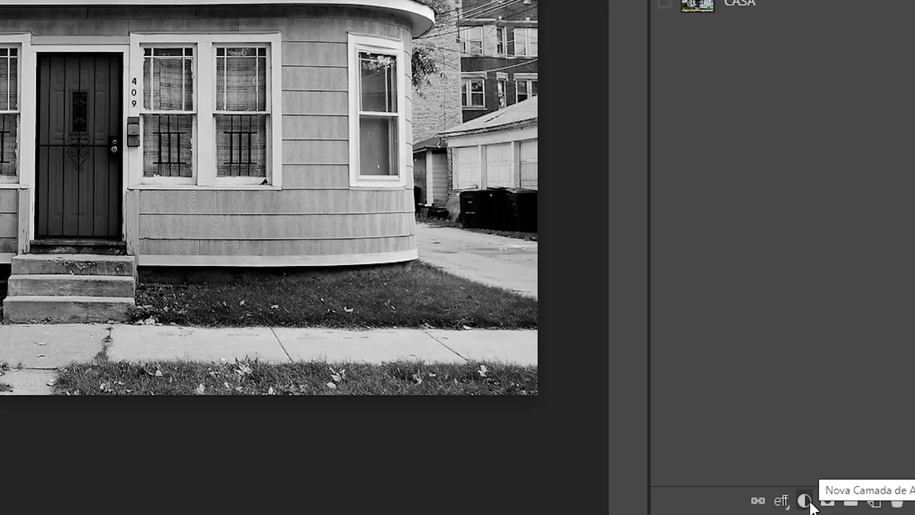
- Add a solid colour fill layer above the Hue/Saturation layer using hex colour 111a2b
click(806, 500)
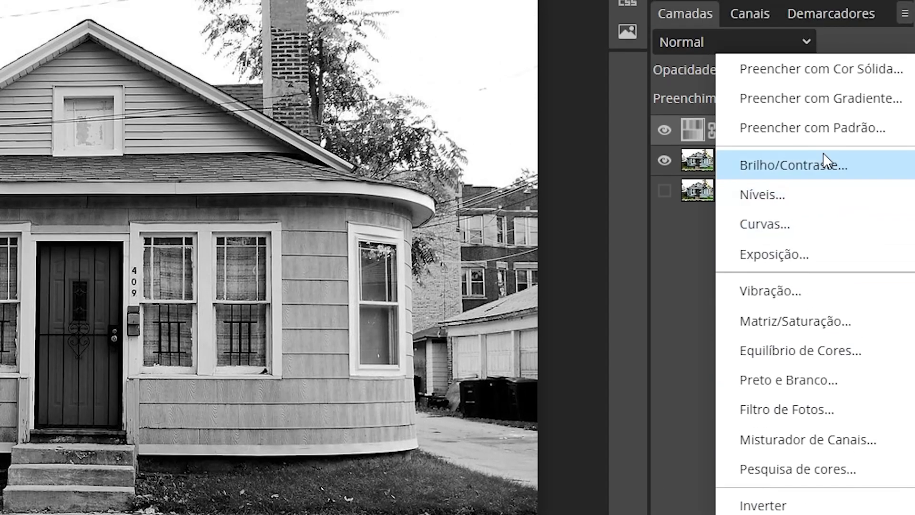
click(862, 71)
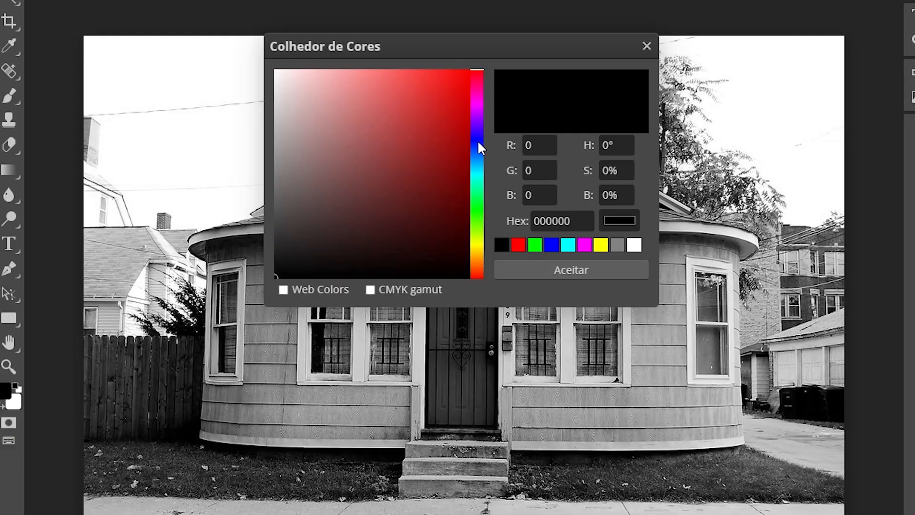
click(310, 184)
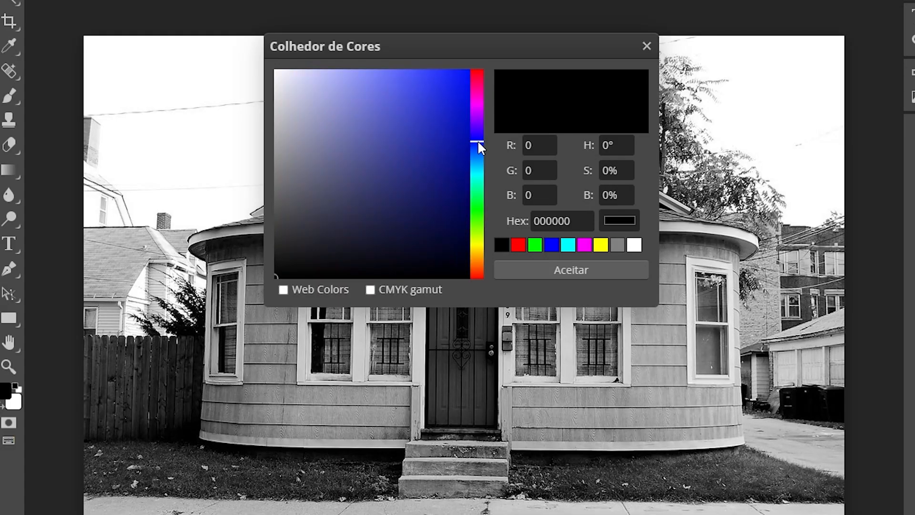
click(464, 209)
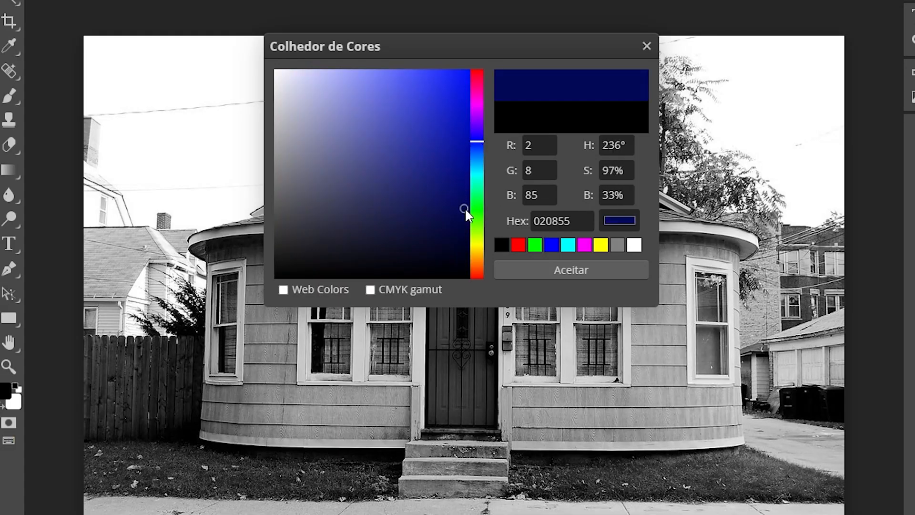
drag(585, 217, 495, 220)
text(111a2b)
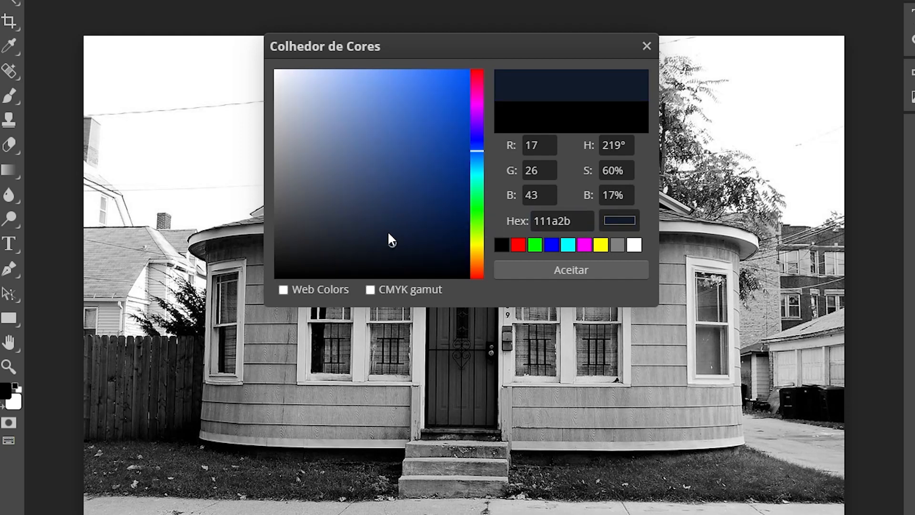
click(549, 220)
click(575, 270)
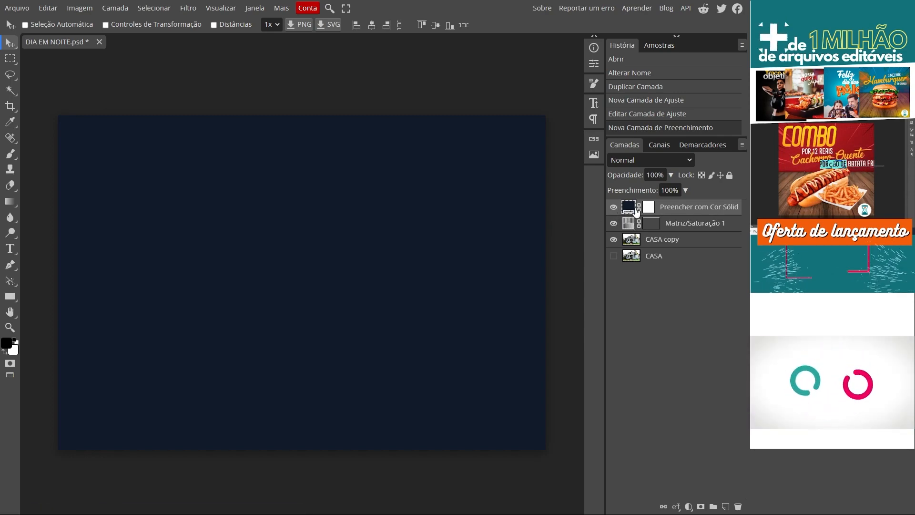
- Toggle the solid colour fill layer's visibility to compare the image with and without it
click(615, 210)
click(615, 210)
click(615, 209)
click(615, 209)
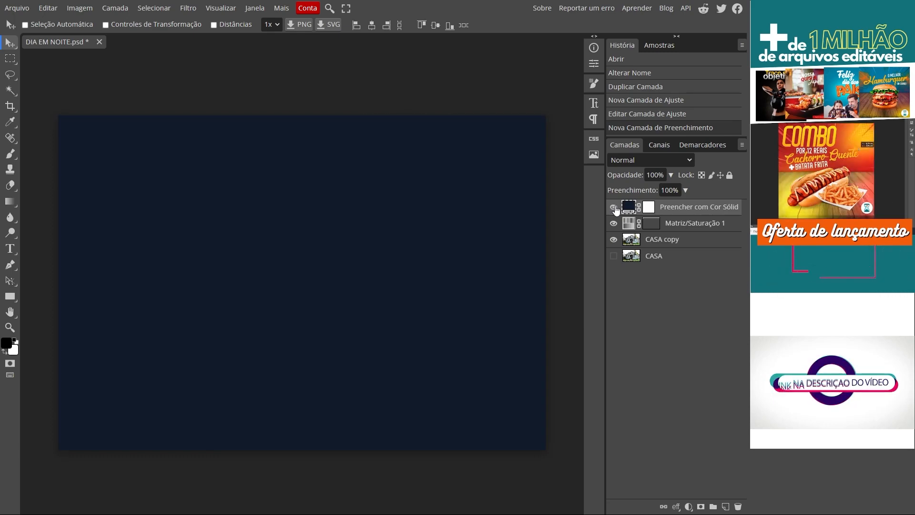
click(615, 210)
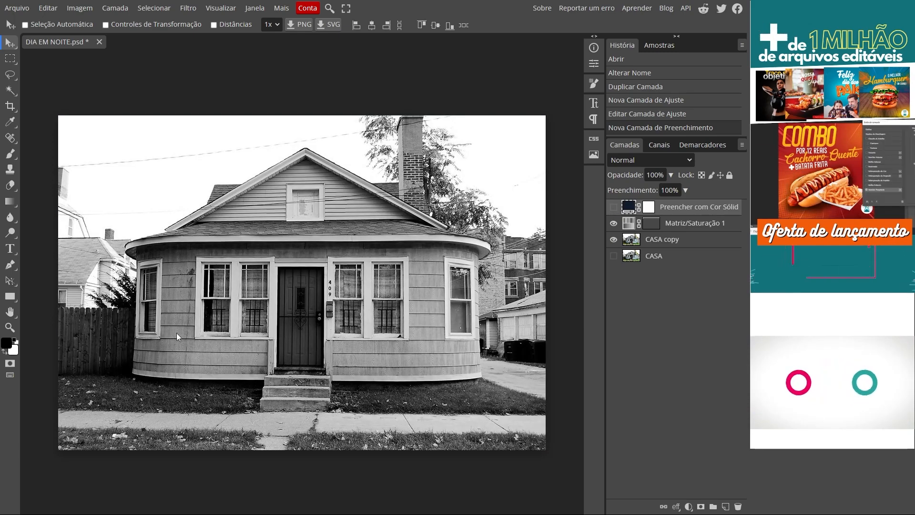
click(613, 206)
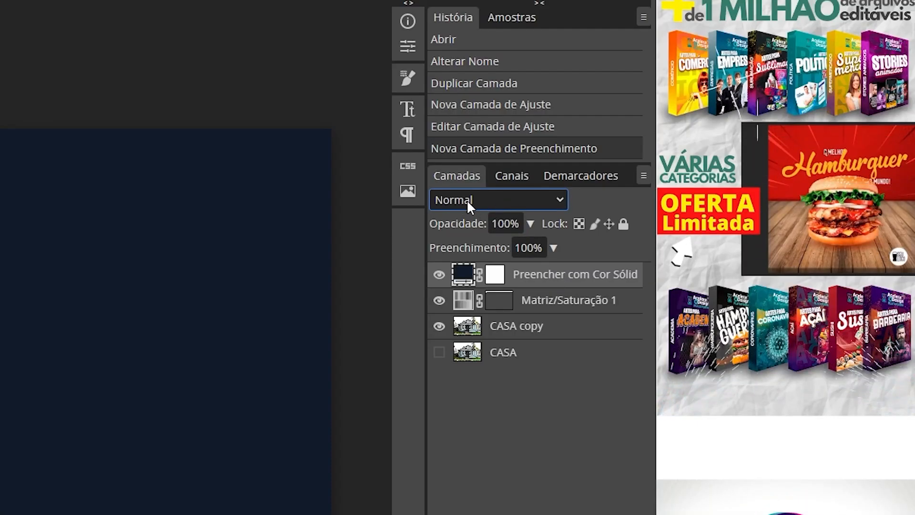
- Set the solid colour fill layer's blend mode to Luz Direta (Hard Light)
click(525, 199)
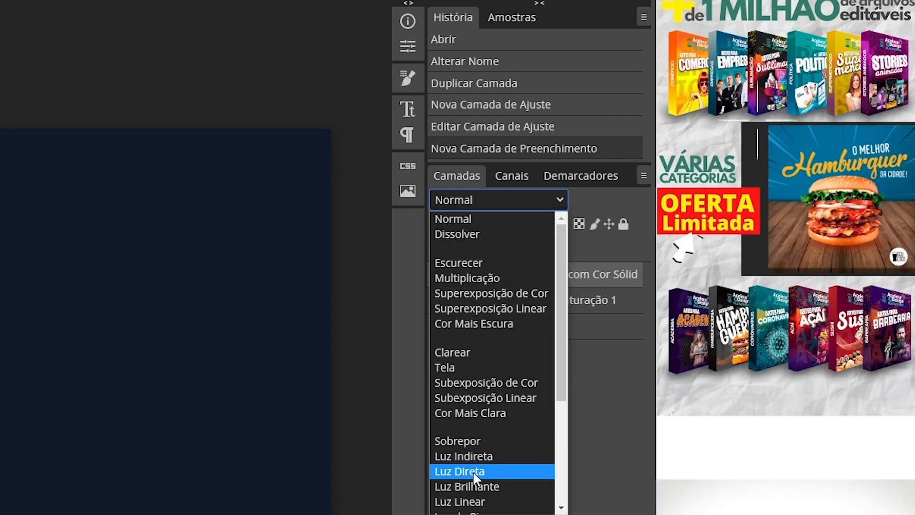
click(472, 470)
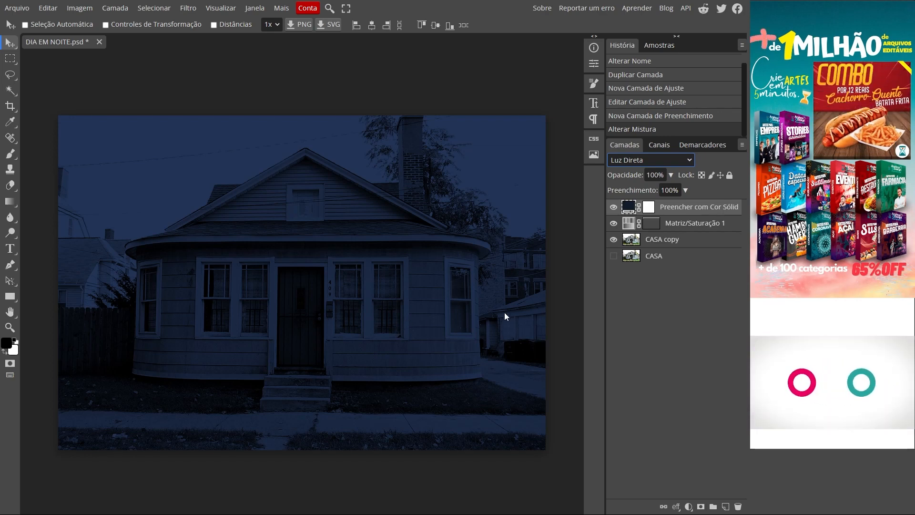
- Start the Unsharp Mask filter on the CASA copy layer and toggle its preview to compare the detail around the door and windows
click(669, 242)
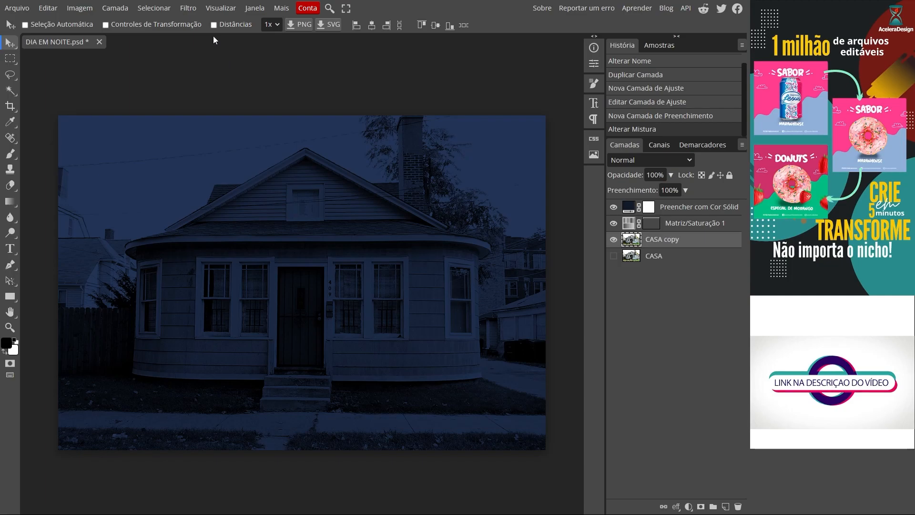
click(188, 8)
mouse_move(222, 193)
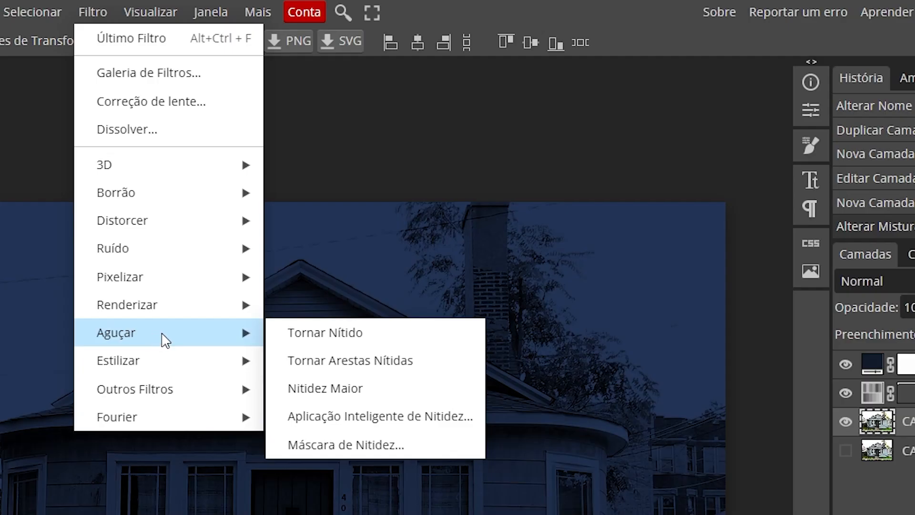
click(425, 446)
scroll(365, 280, up, 5)
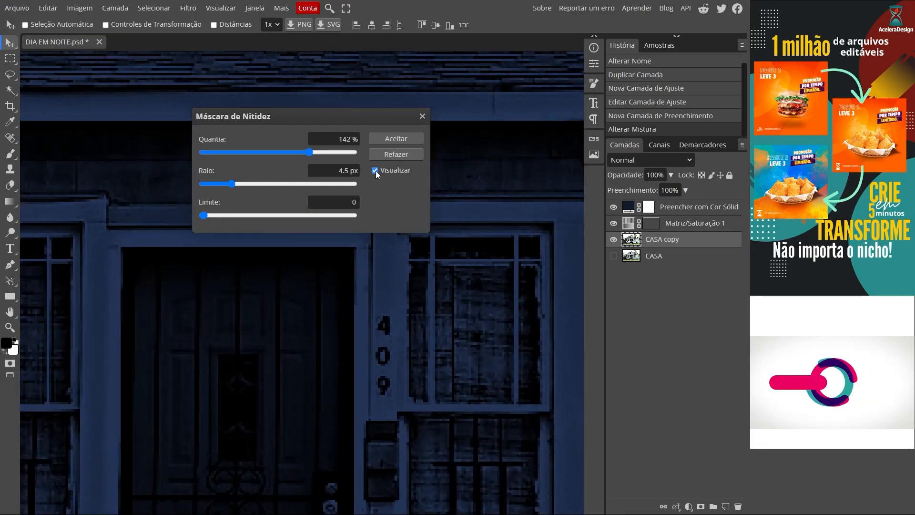
click(375, 170)
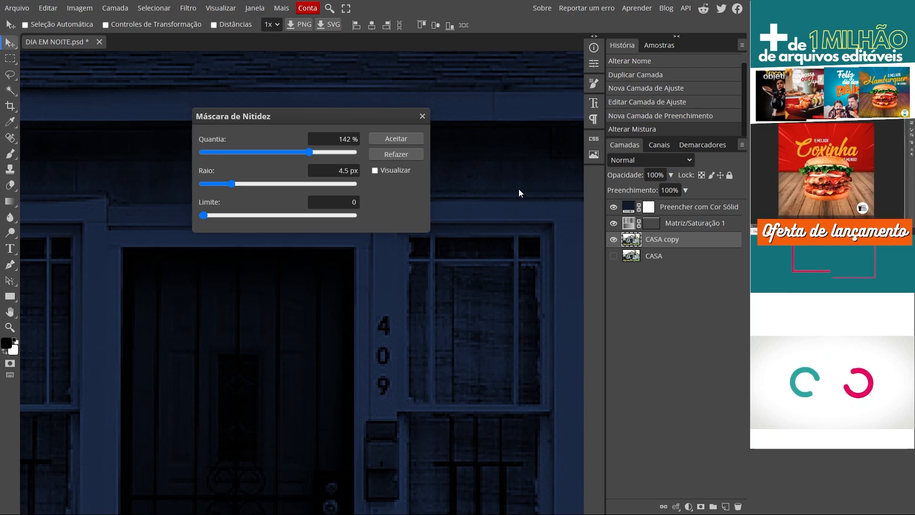
click(375, 170)
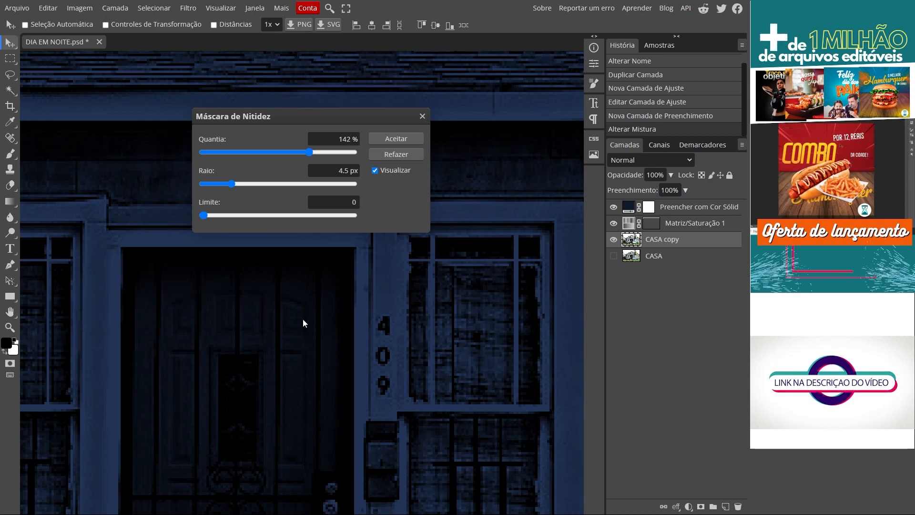
scroll(342, 325, down, 2)
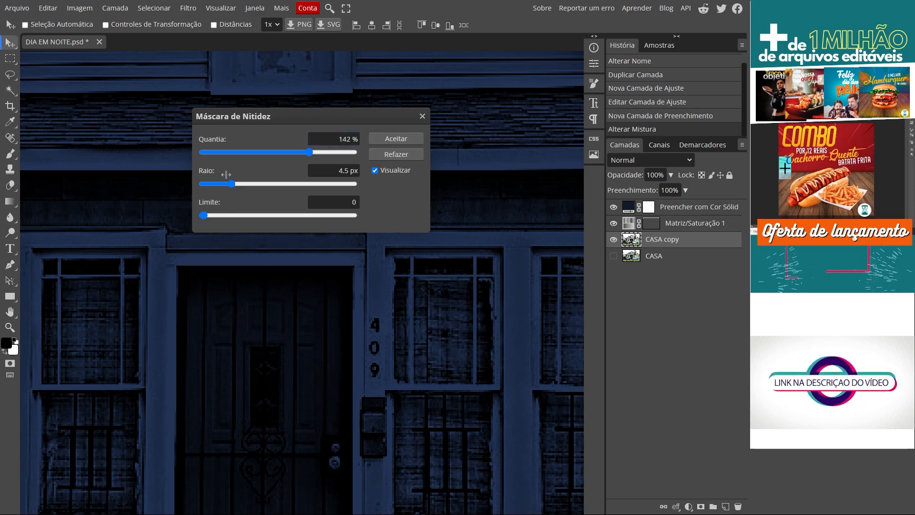
- Set the Unsharp Mask amount to 50% and radius to 5 px, compare the preview, and apply the filter
click(346, 143)
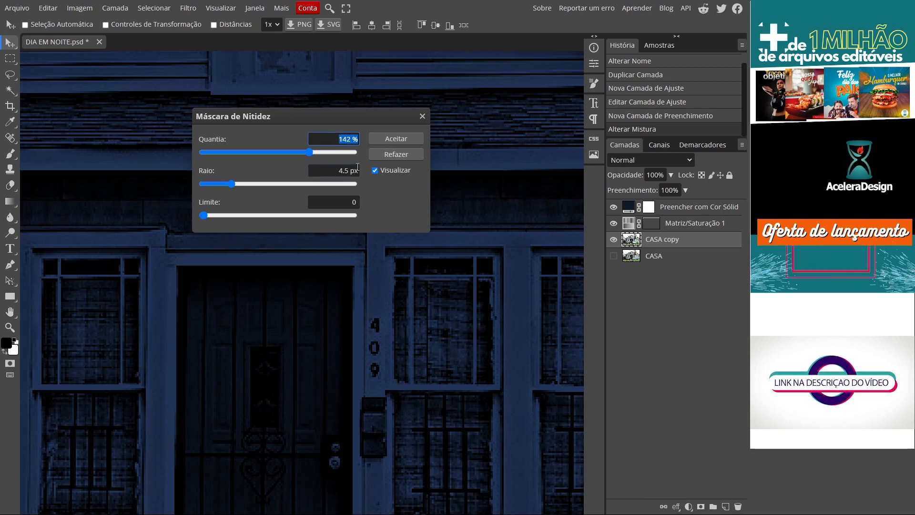
text(50)
key(Return)
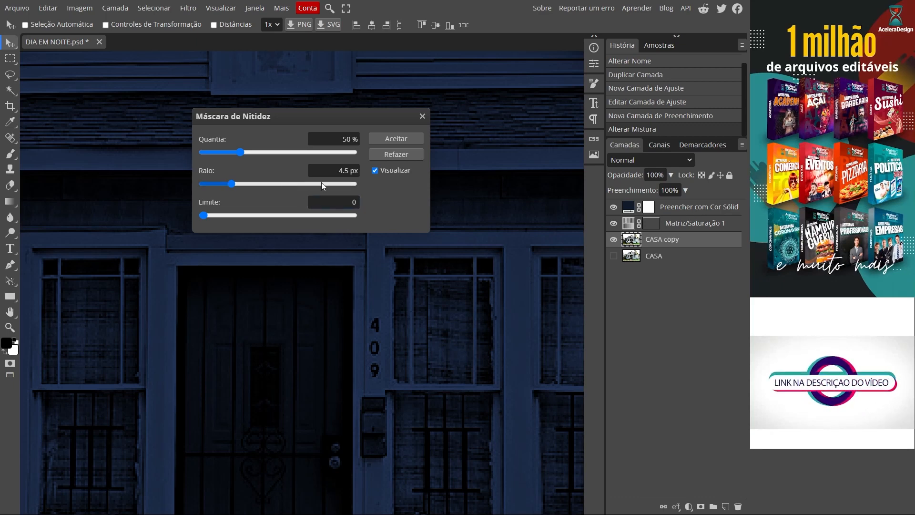
text(5)
click(375, 170)
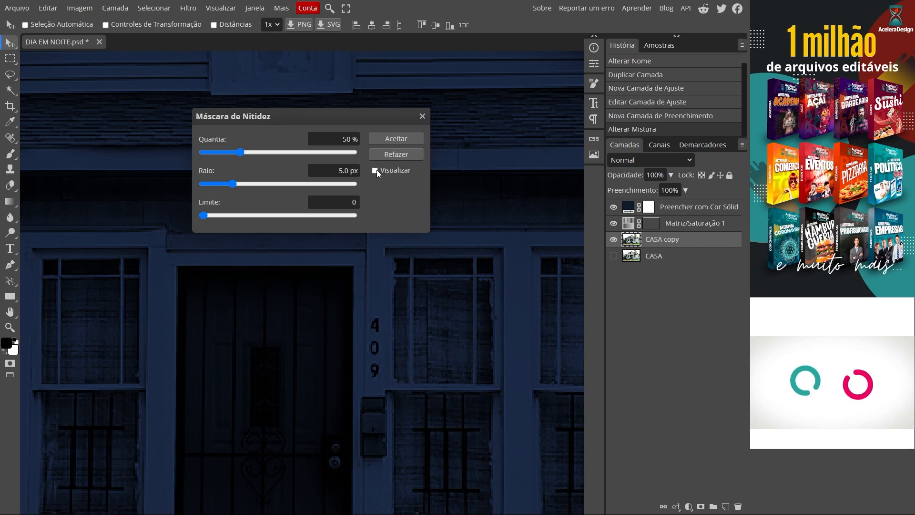
click(375, 170)
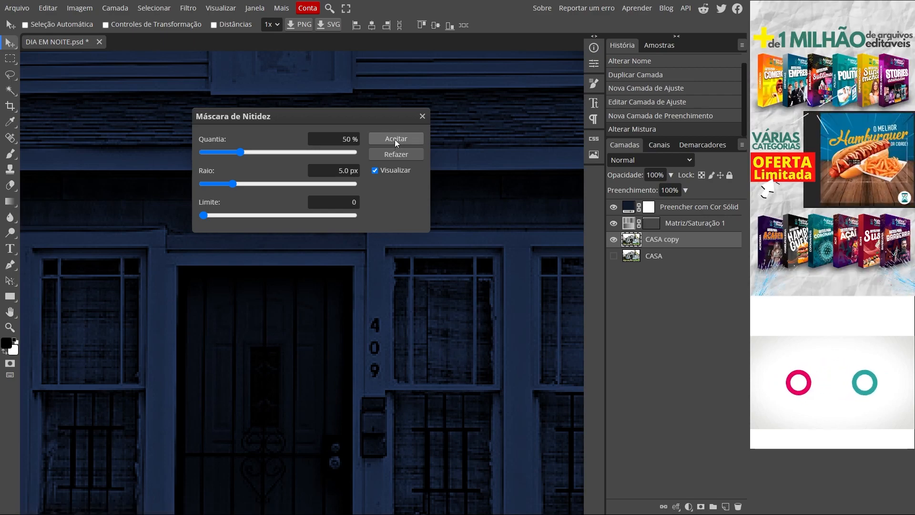
click(395, 139)
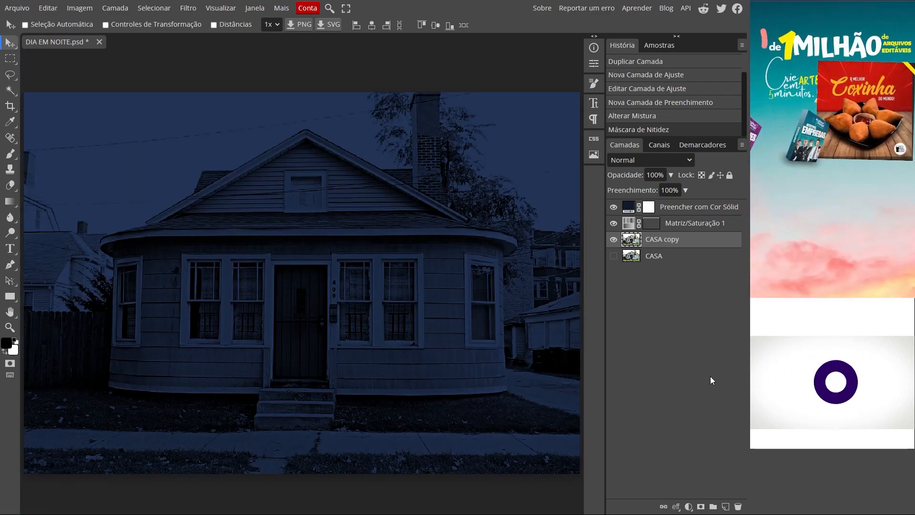
click(17, 7)
click(43, 110)
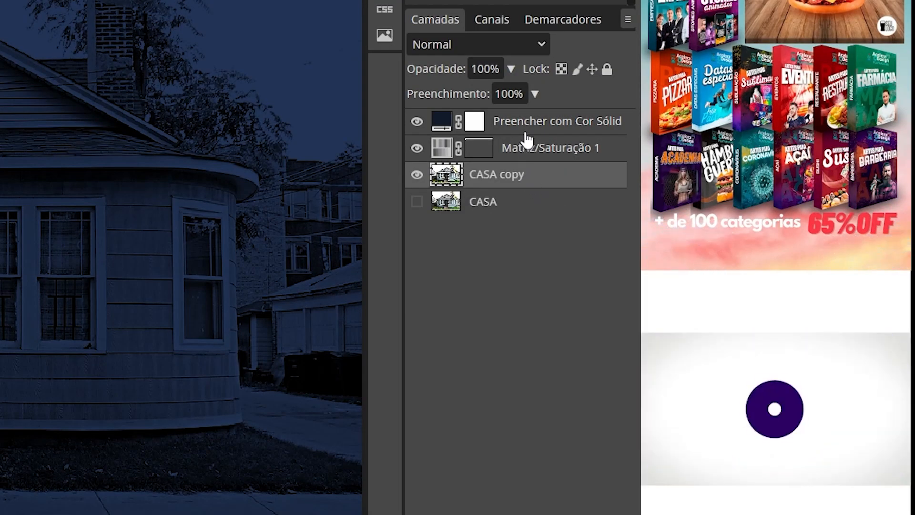
- Group the solid colour fill, Hue/Saturation and CASA copy layers into a folder named PRINCIPAL and check its contents
click(534, 127)
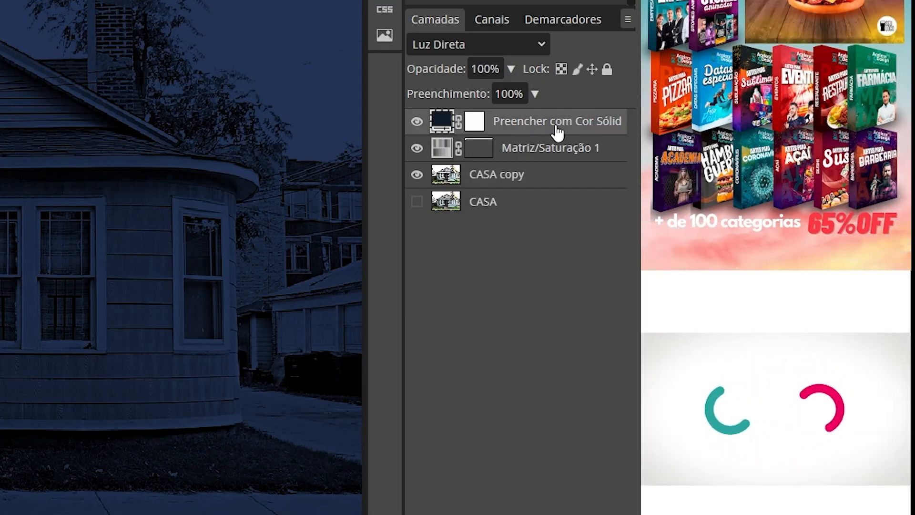
shift+click(515, 177)
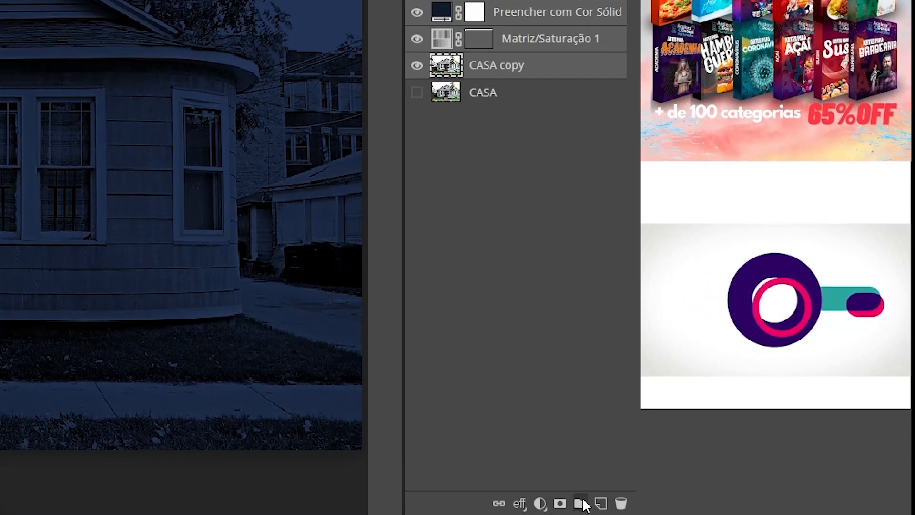
click(581, 504)
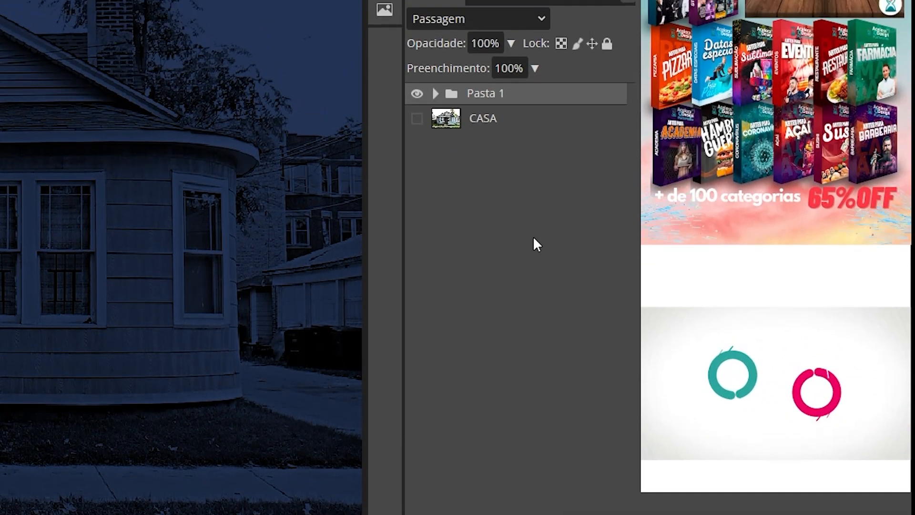
text(PRINCIPAL)
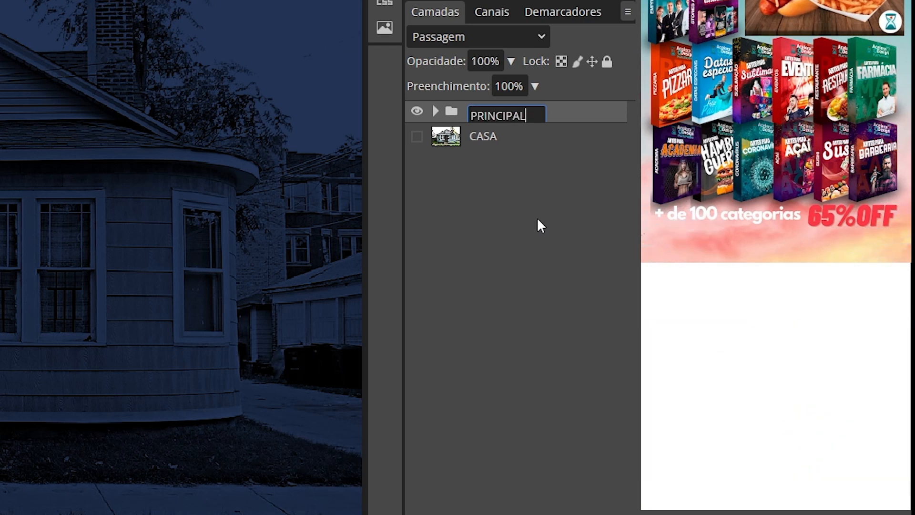
key(Return)
click(435, 112)
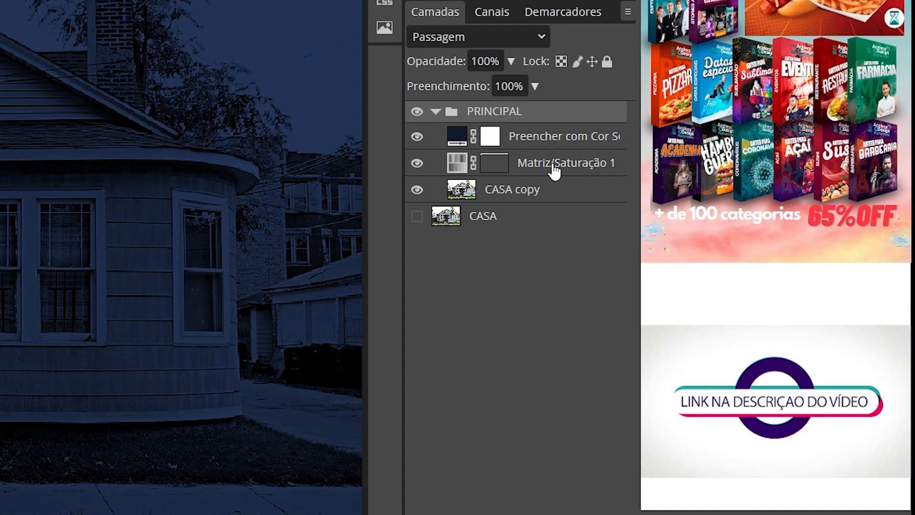
click(435, 111)
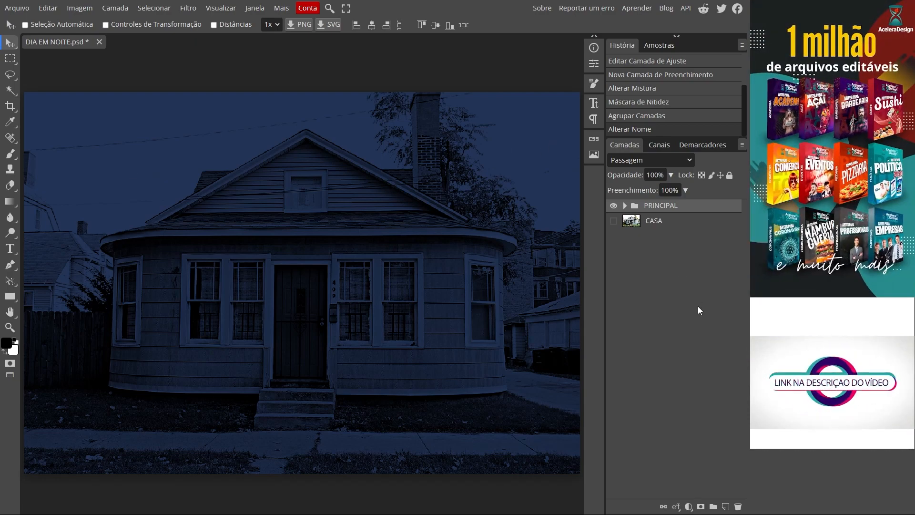
- Add an empty layer named LUA above the PRINCIPAL folder, then hide and show PRINCIPAL to check the layer
click(122, 10)
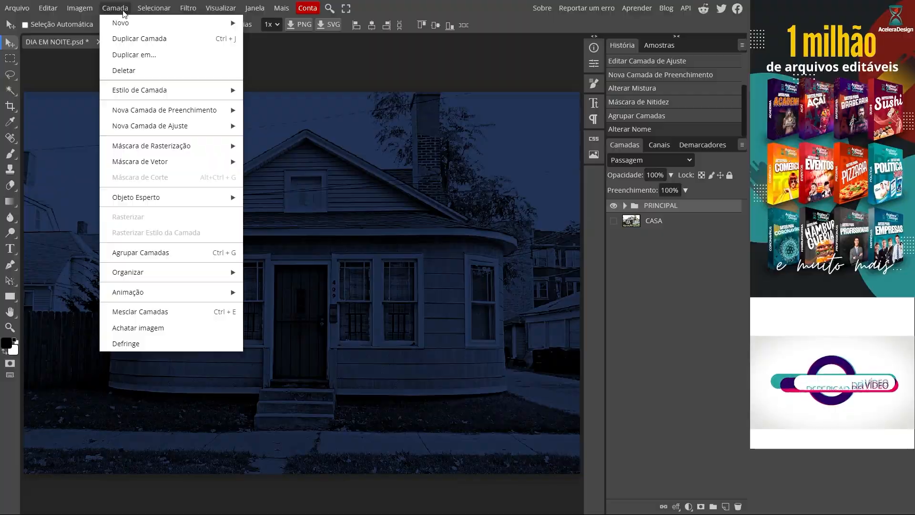
mouse_move(184, 27)
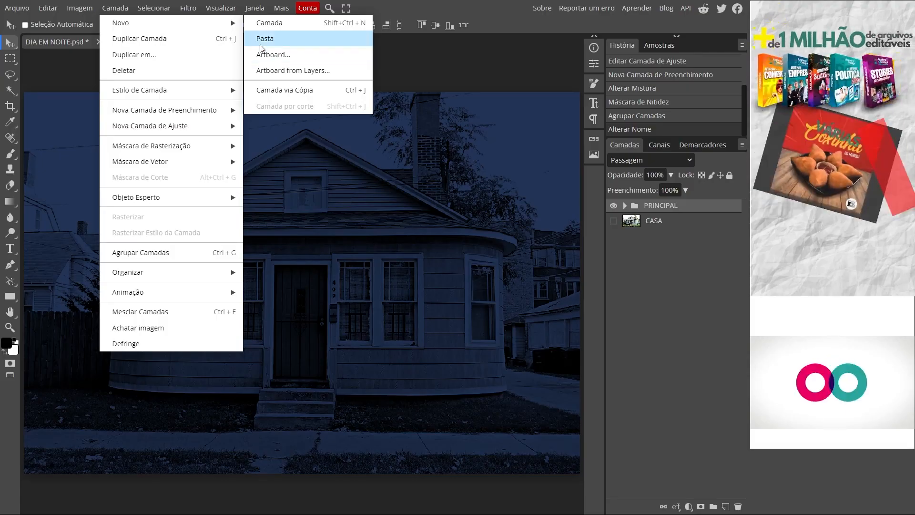
click(286, 24)
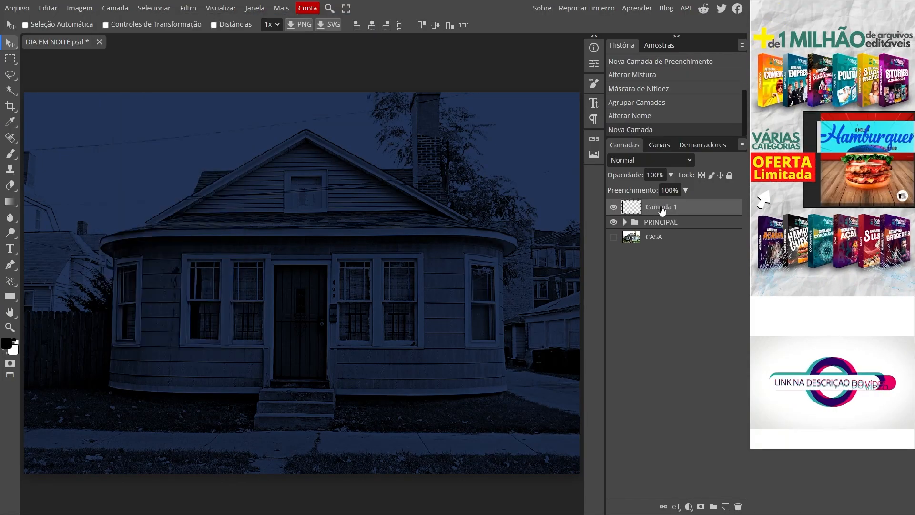
text(LUA)
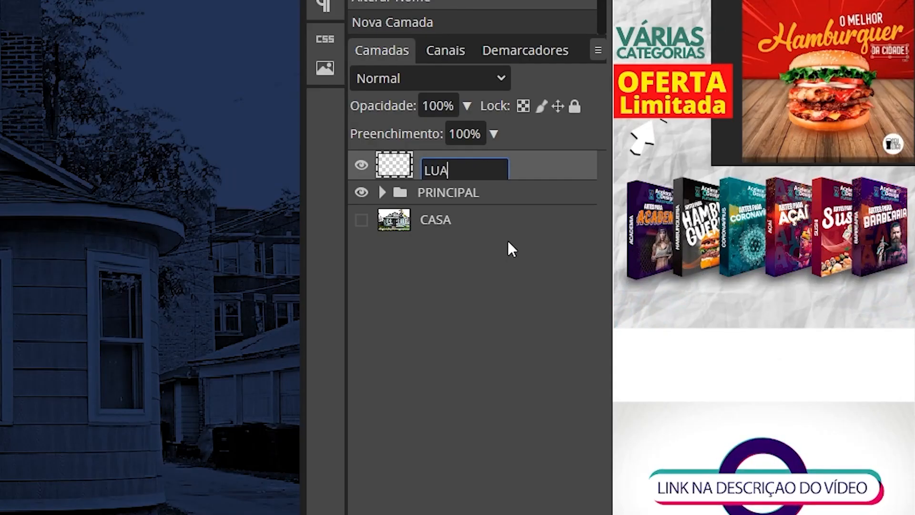
key(Return)
click(613, 222)
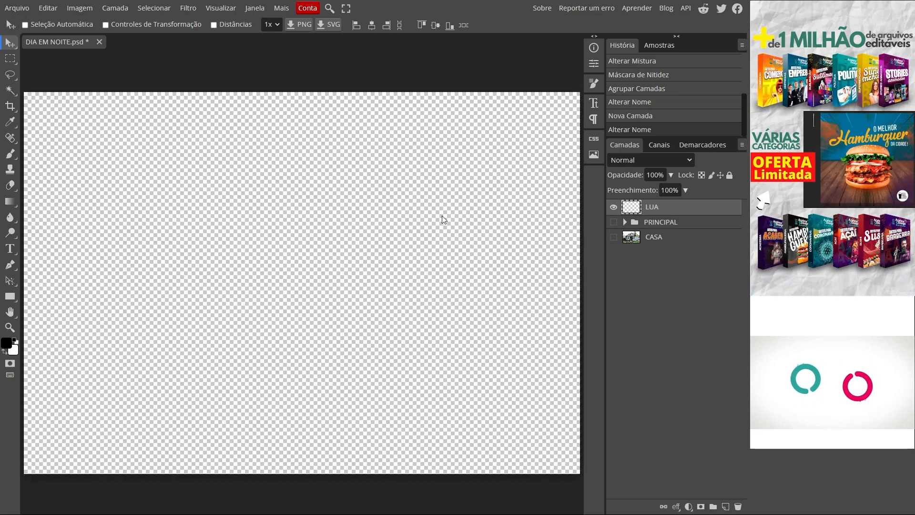
click(613, 222)
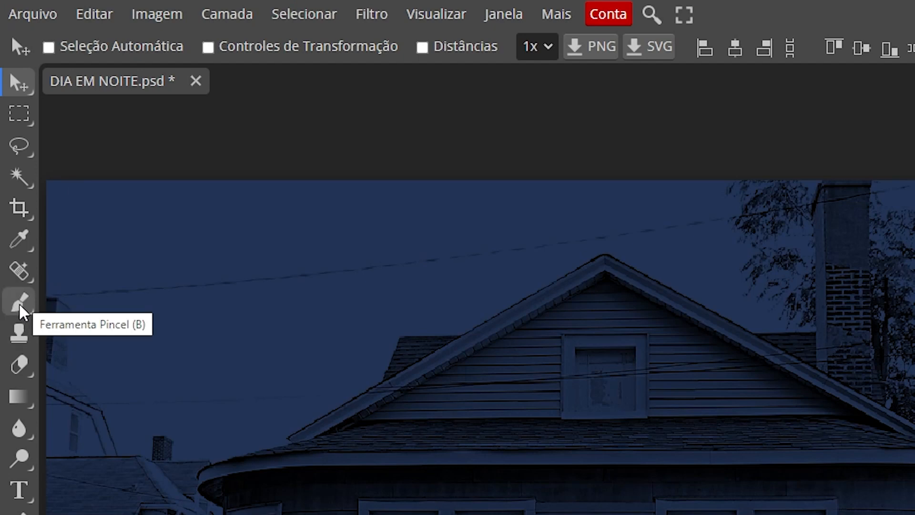
- Stamp a white full moon on the LUA layer in the sky beside the roof using the Moon2 Falln-Brushes brush at 90 px
click(22, 306)
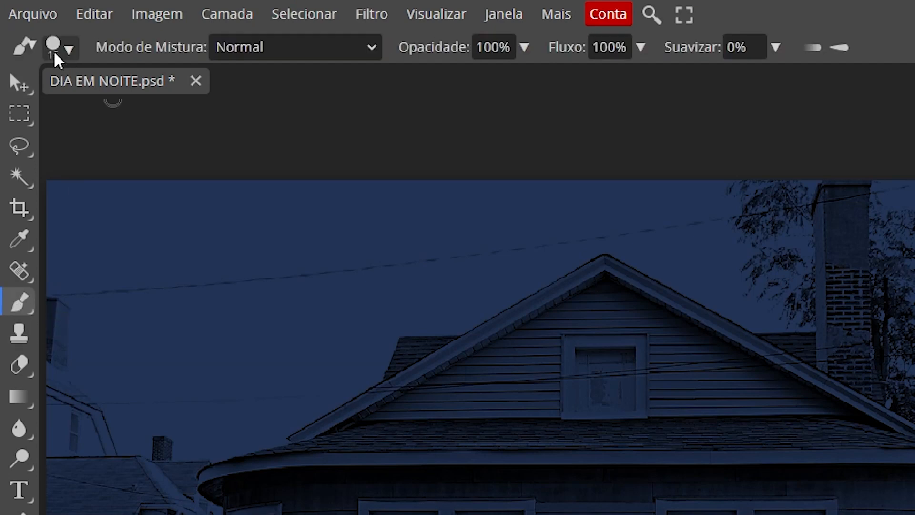
click(68, 50)
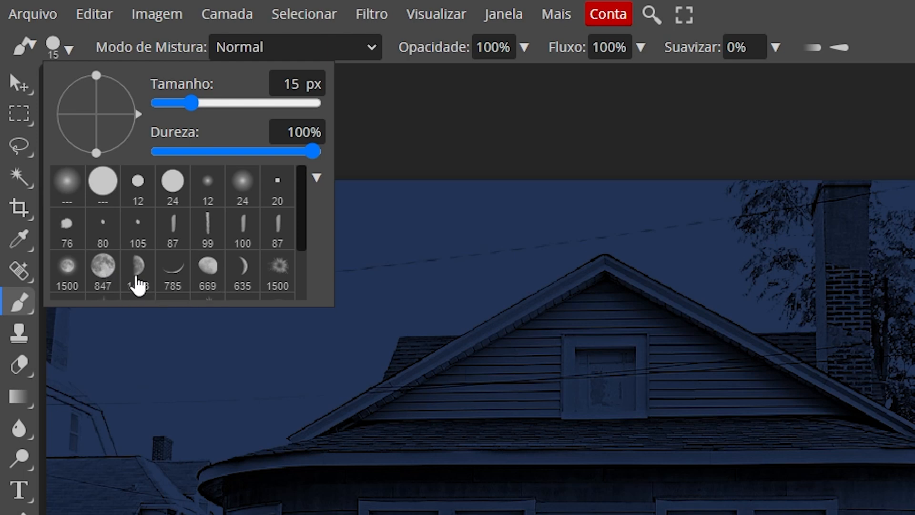
drag(305, 244, 308, 302)
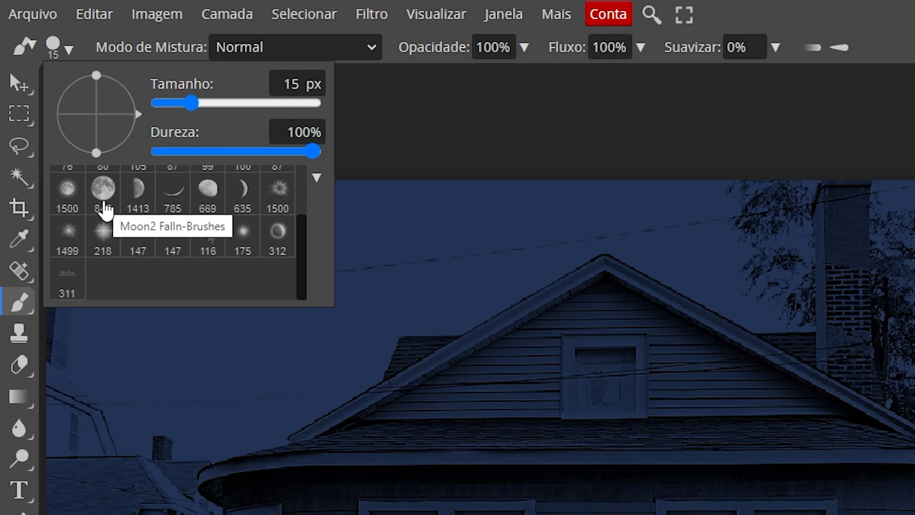
click(102, 190)
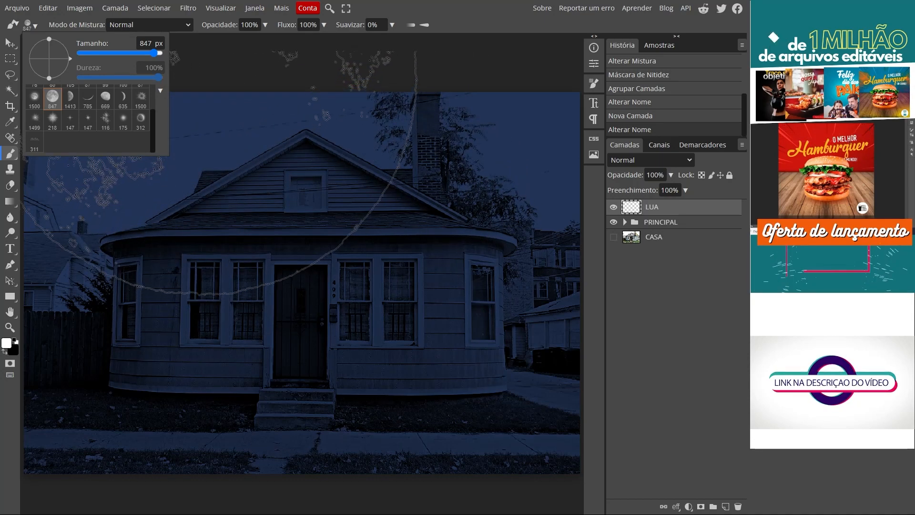
double_click(146, 44)
text(90)
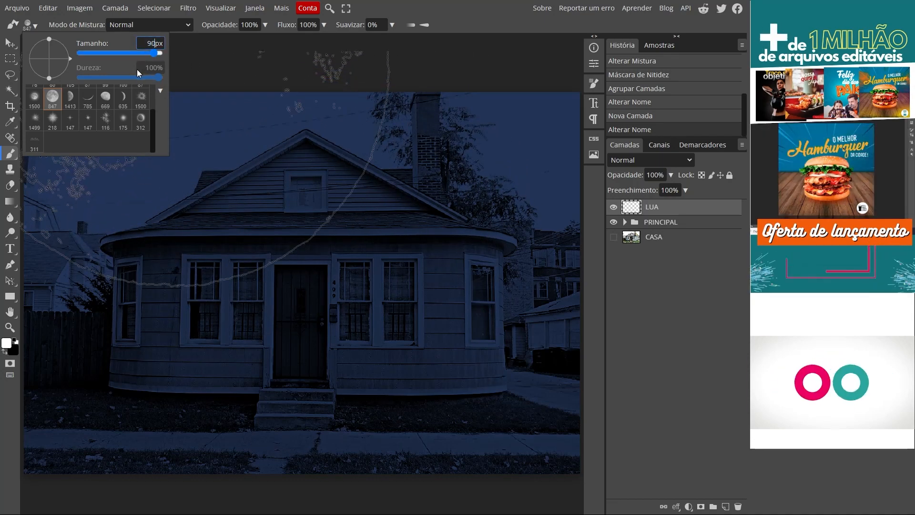
click(35, 25)
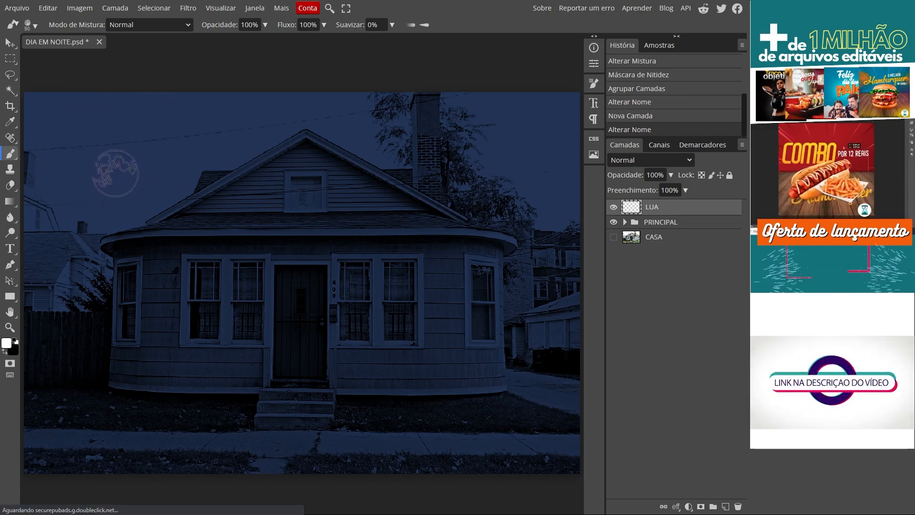
click(115, 182)
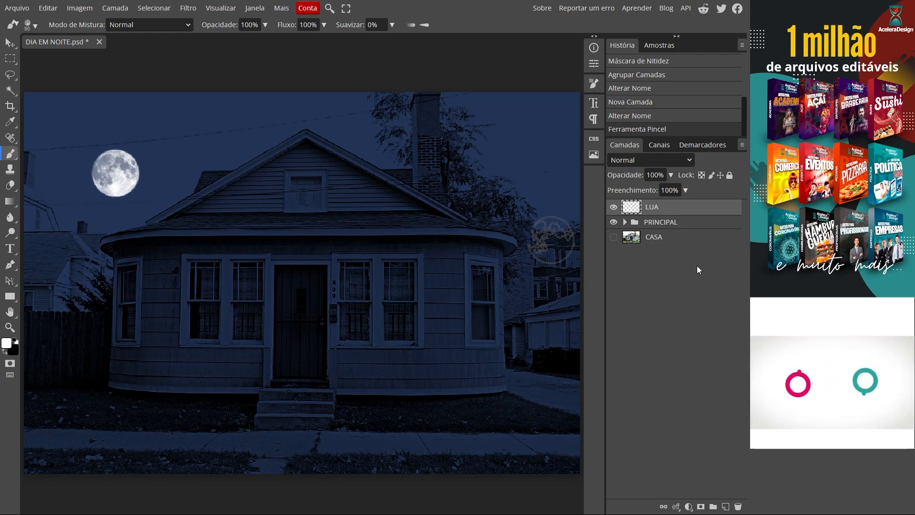
- Add an empty layer named ESTRELAS above the LUA layer
click(117, 8)
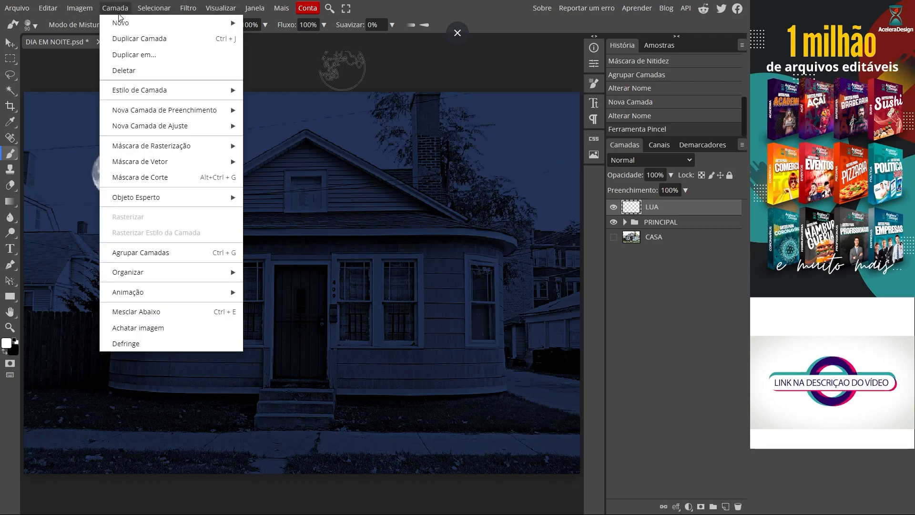
mouse_move(171, 23)
click(266, 21)
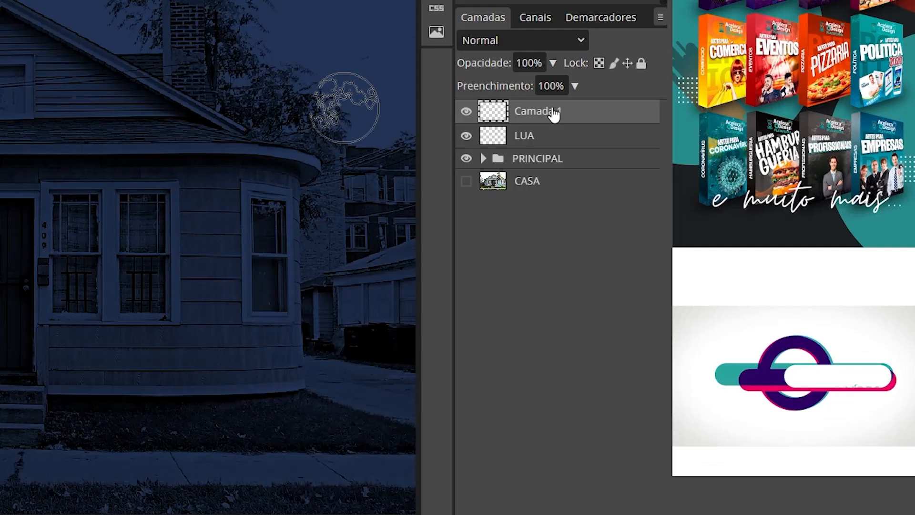
double_click(553, 114)
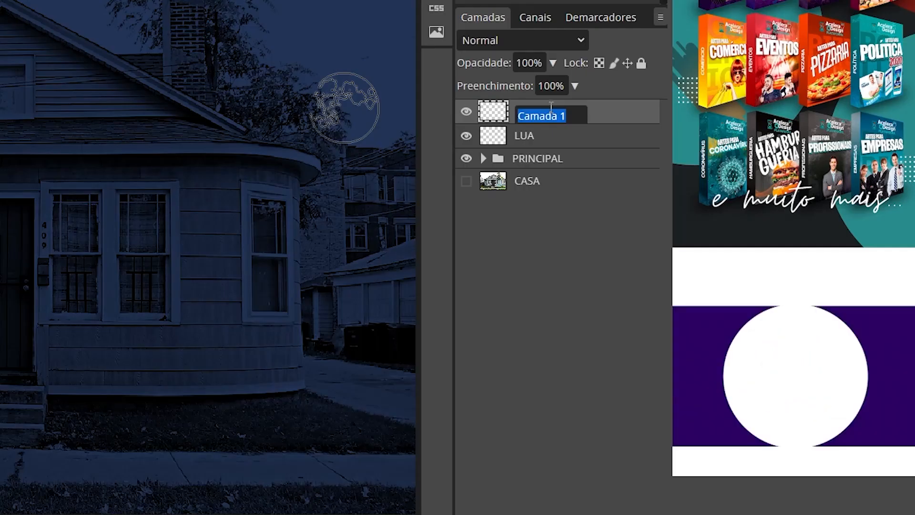
text(ESTRELAS)
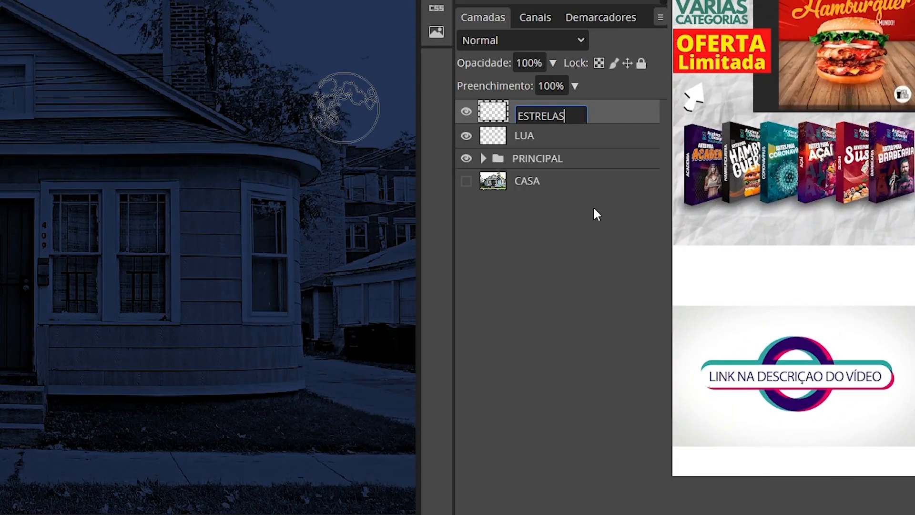
key(Return)
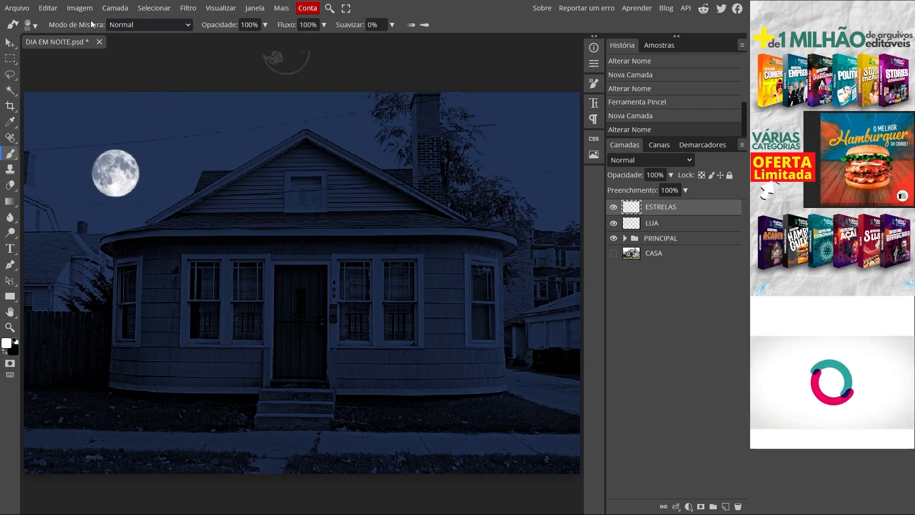
- Choose the Sparkles5 Falln-Brushes star tip for the brush
click(32, 25)
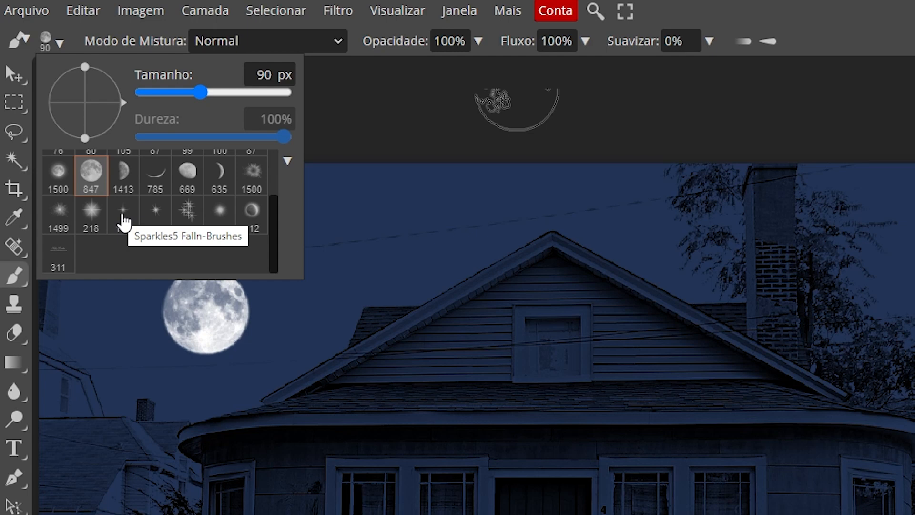
click(123, 215)
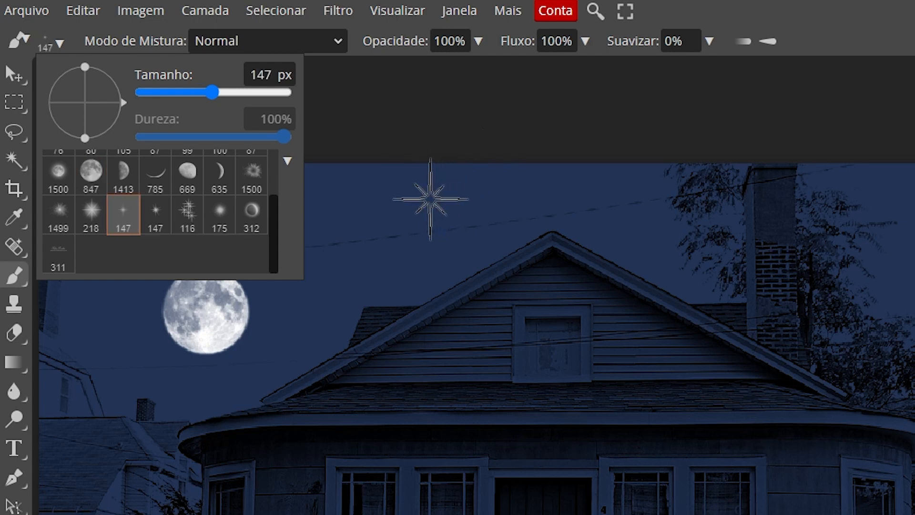
click(59, 45)
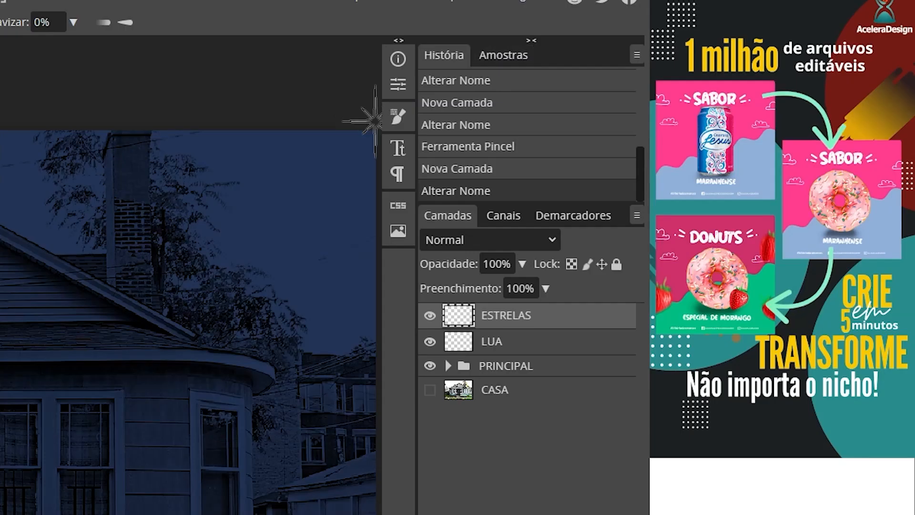
- Set the star brush's size to 14 px and its spacing to 350%
click(397, 116)
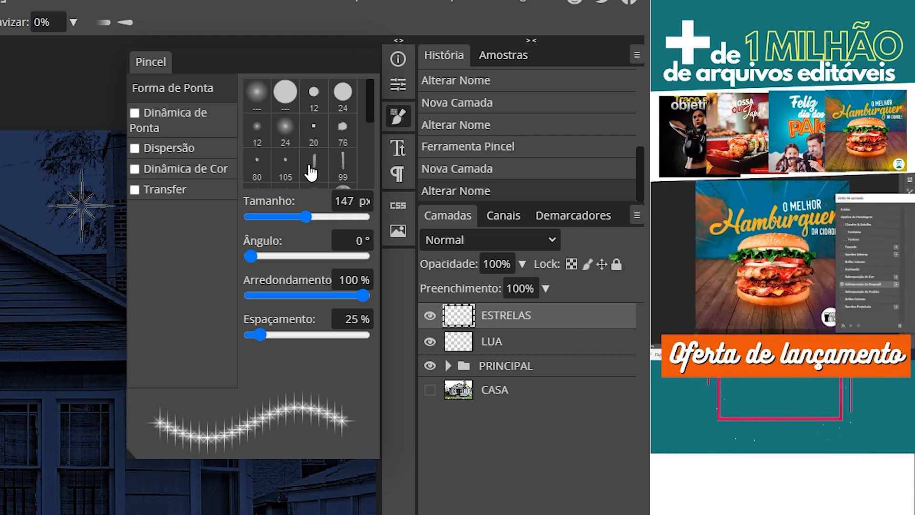
double_click(342, 199)
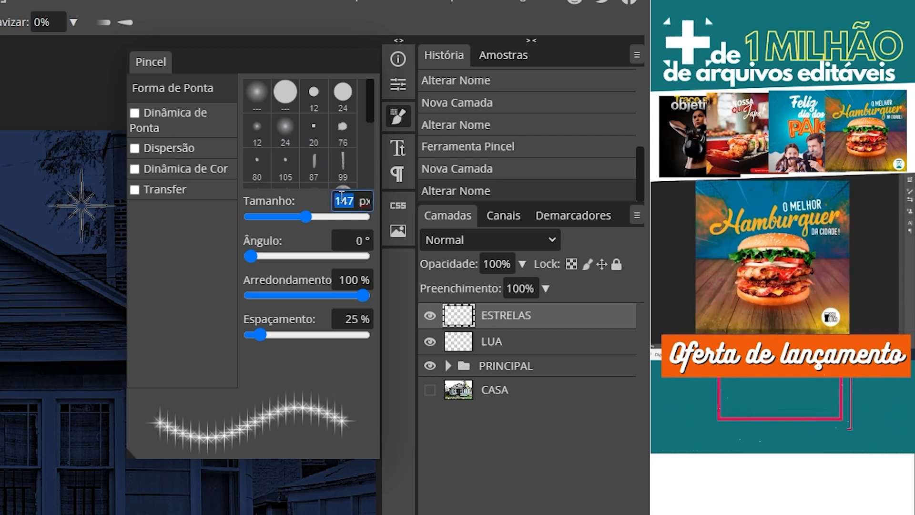
text(14)
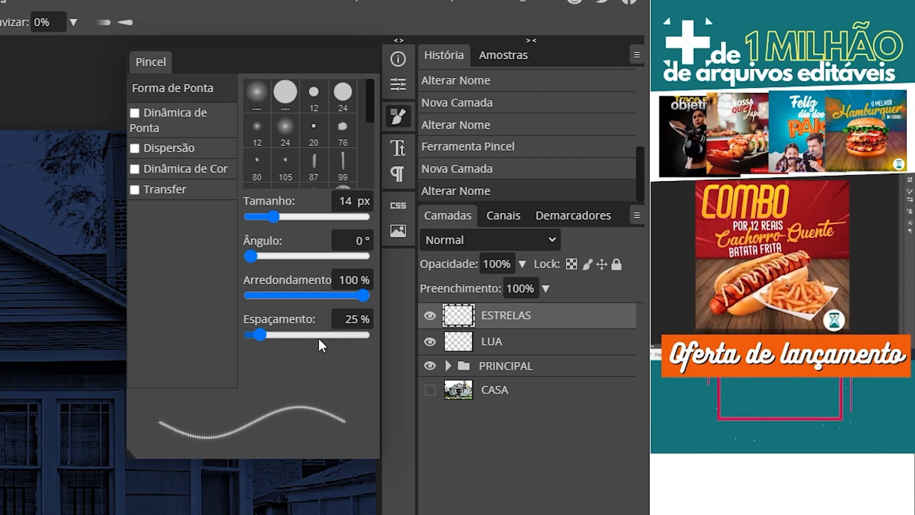
click(349, 319)
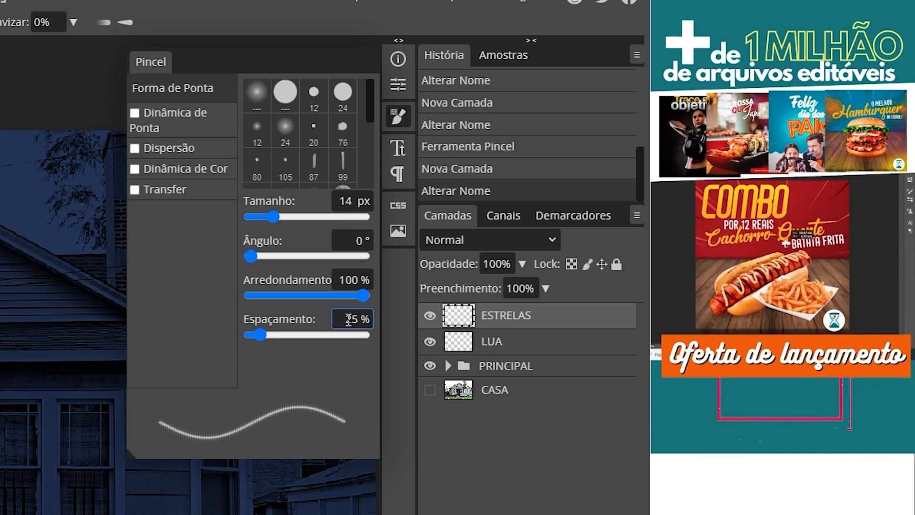
text(350)
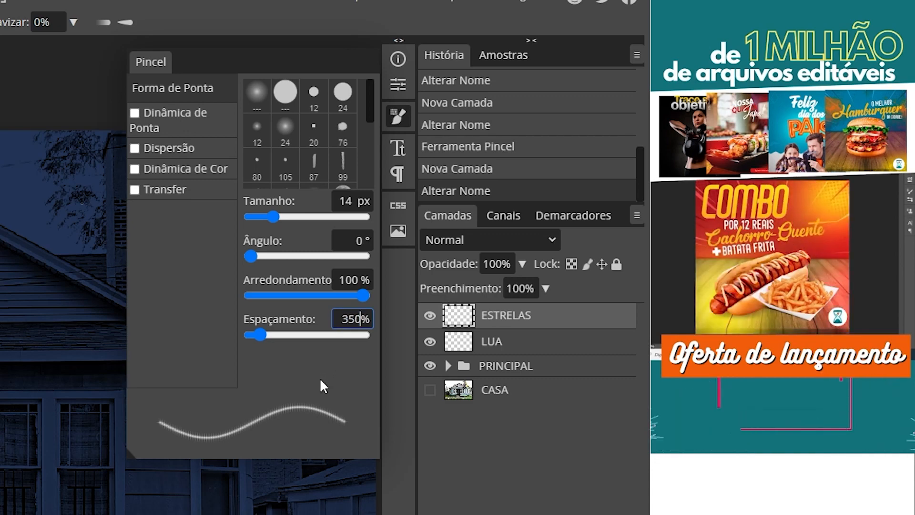
key(Return)
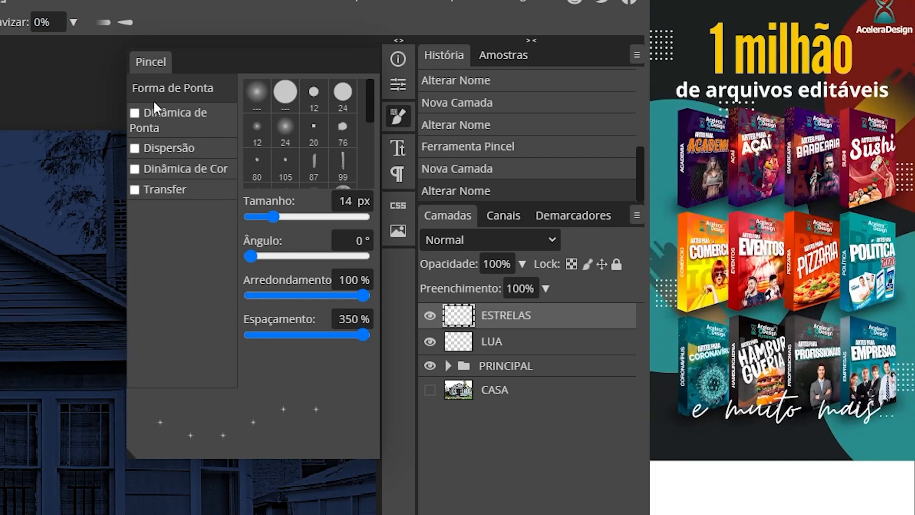
- Enable tip dynamics for the star brush with 100% size jitter, 100% angle jitter and 10% roundness jitter
click(179, 120)
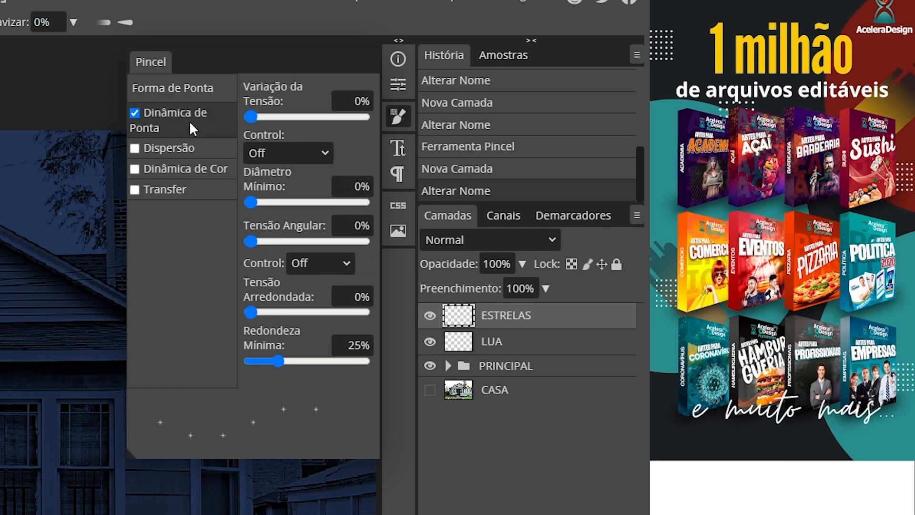
drag(253, 116, 373, 123)
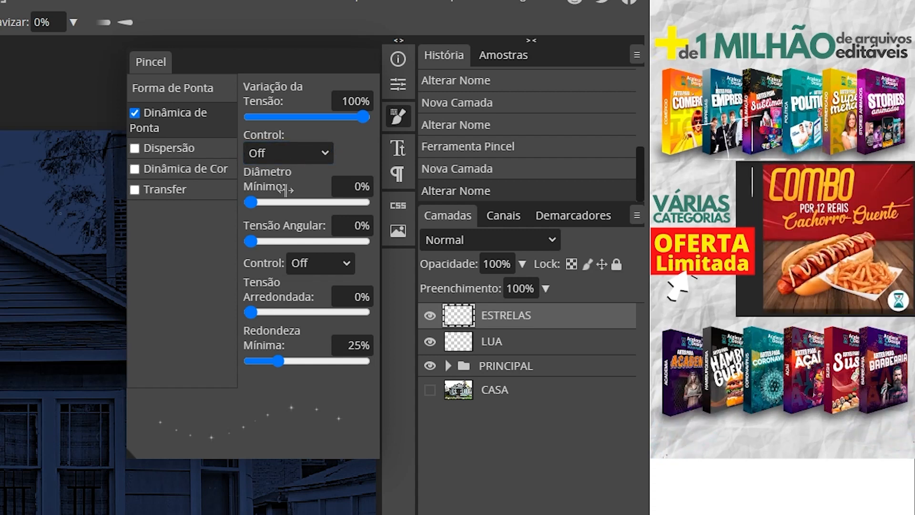
click(254, 241)
drag(254, 238, 370, 242)
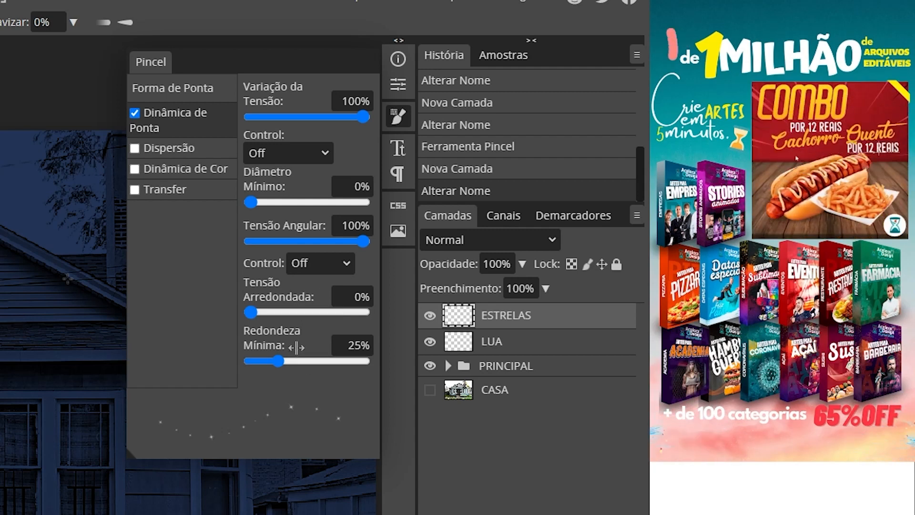
drag(342, 294, 374, 294)
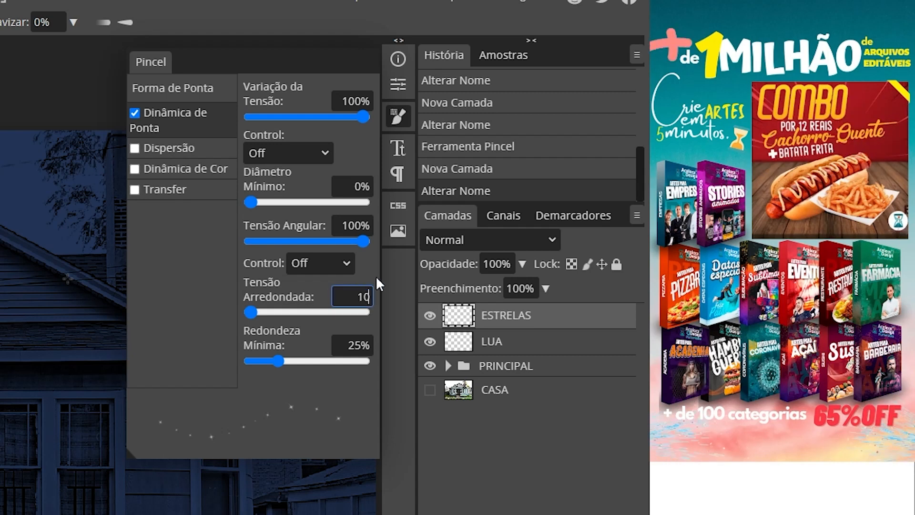
text(10)
key(Return)
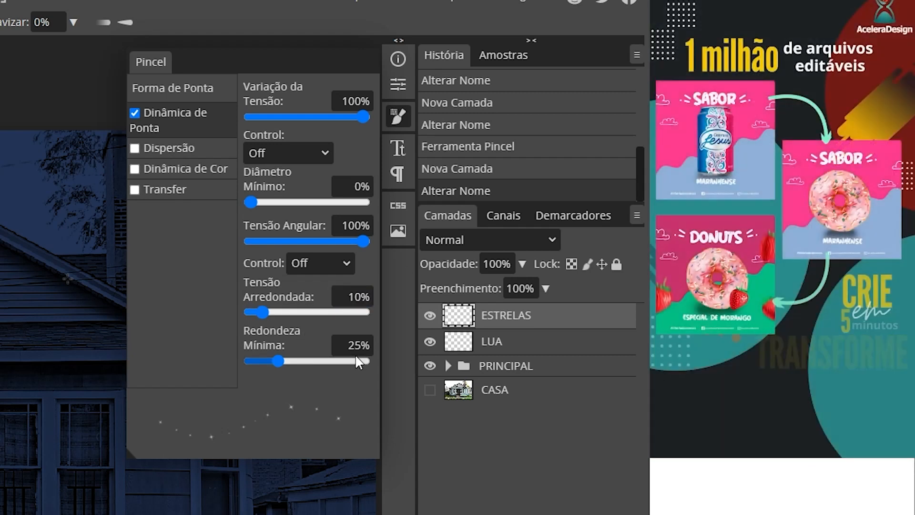
click(356, 344)
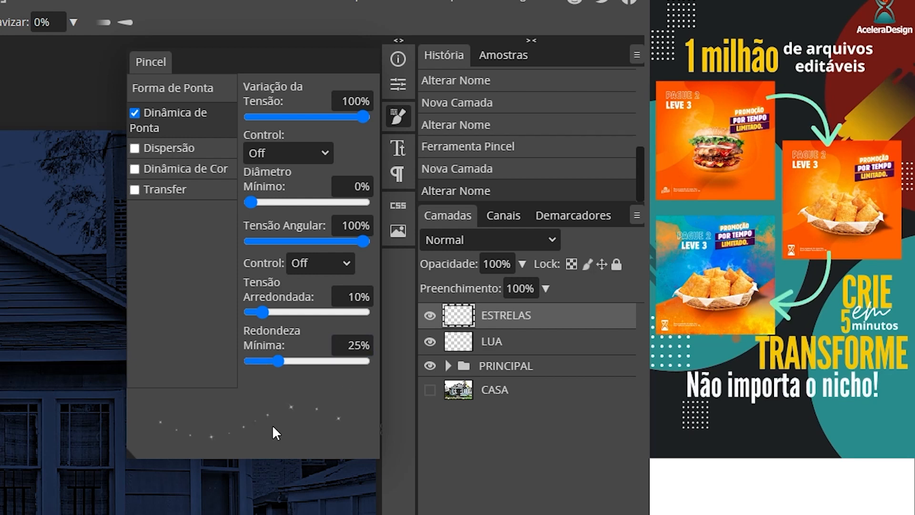
click(195, 91)
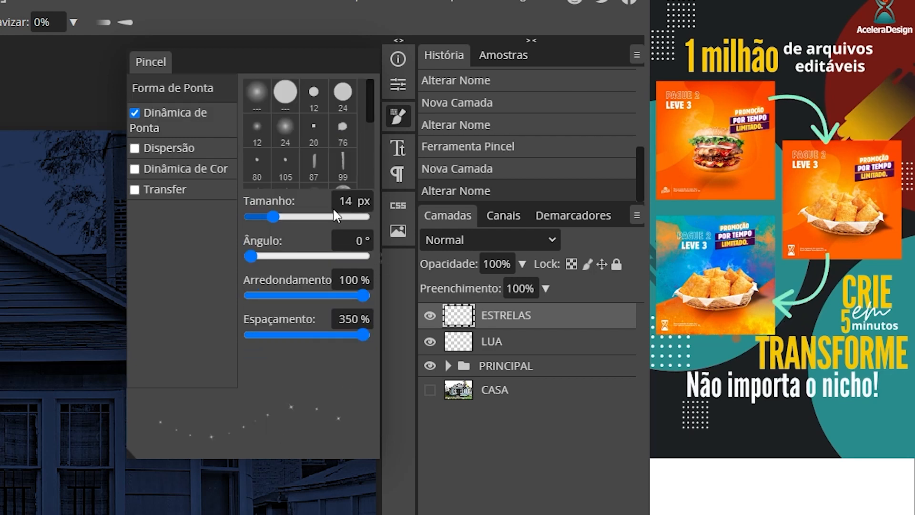
click(159, 130)
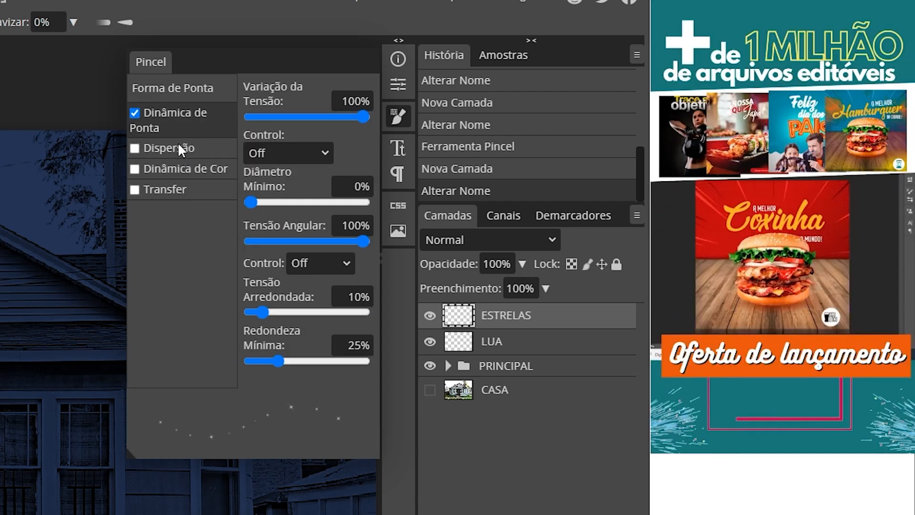
- Enable scattering for the star brush with 255% scatter, a count of 1 and 100% count jitter, and close the brush settings
click(182, 152)
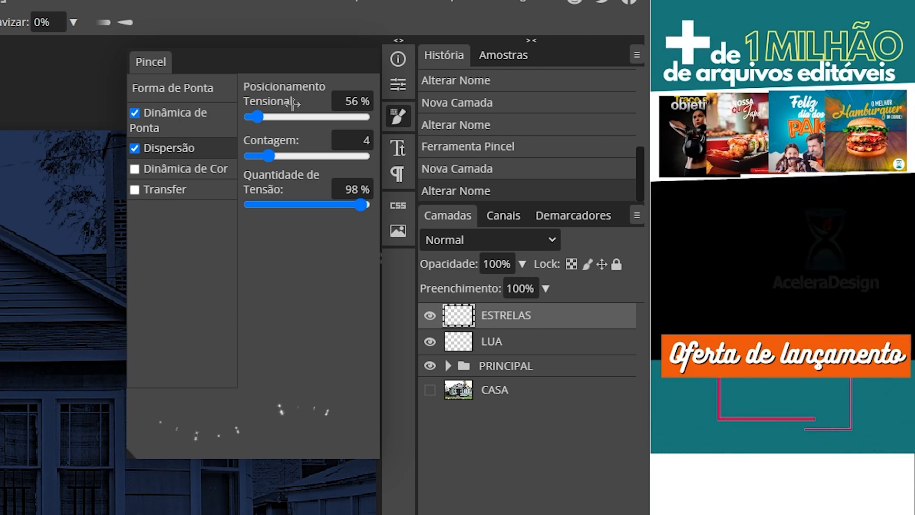
mouse_move(259, 118)
mouse_down()
mouse_move(282, 116)
mouse_move(274, 120)
mouse_up()
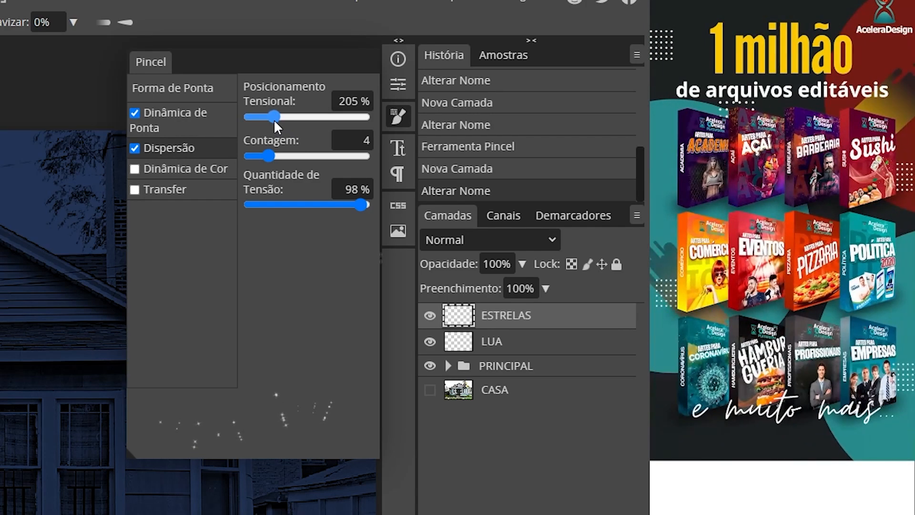
click(347, 103)
text(255)
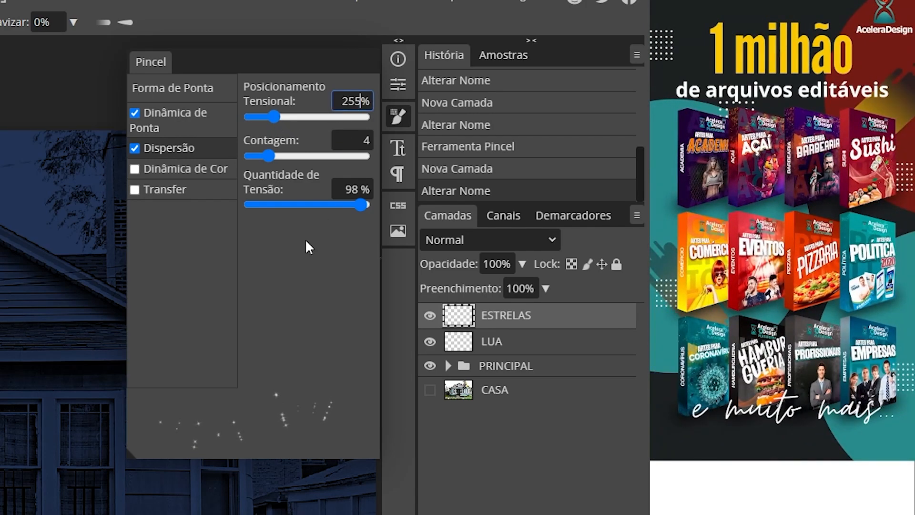
key(Return)
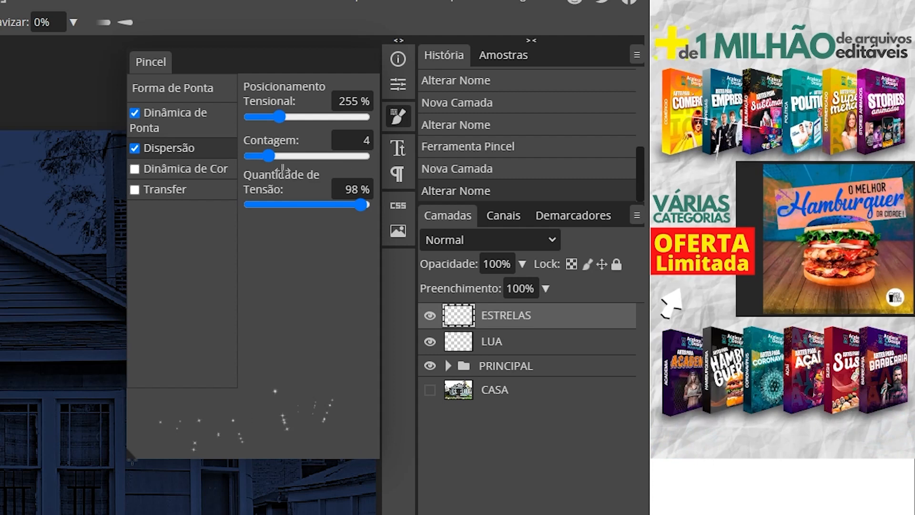
drag(271, 155, 247, 160)
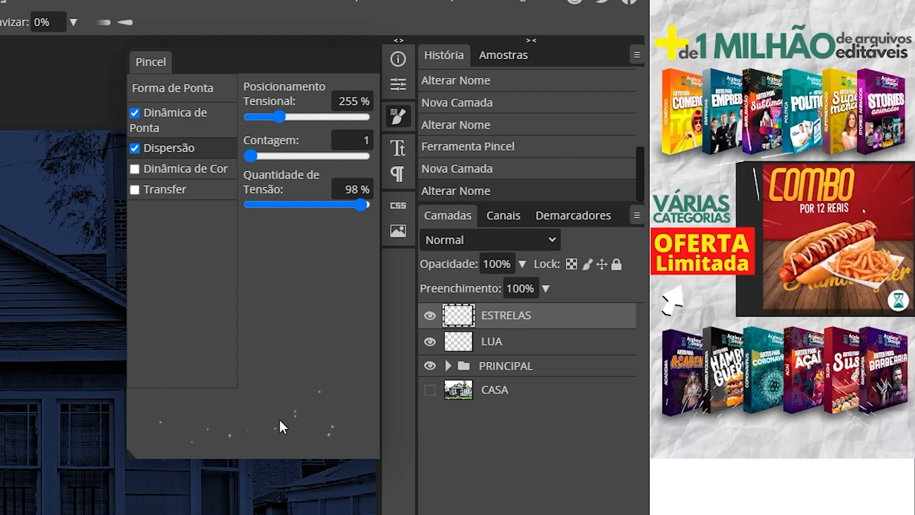
mouse_move(250, 156)
mouse_down()
mouse_move(261, 153)
mouse_move(250, 155)
mouse_up()
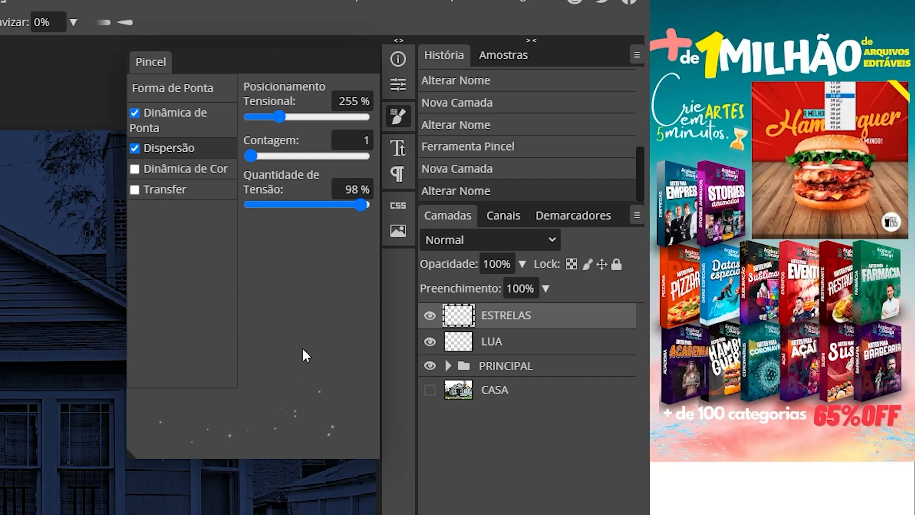
drag(357, 206, 370, 202)
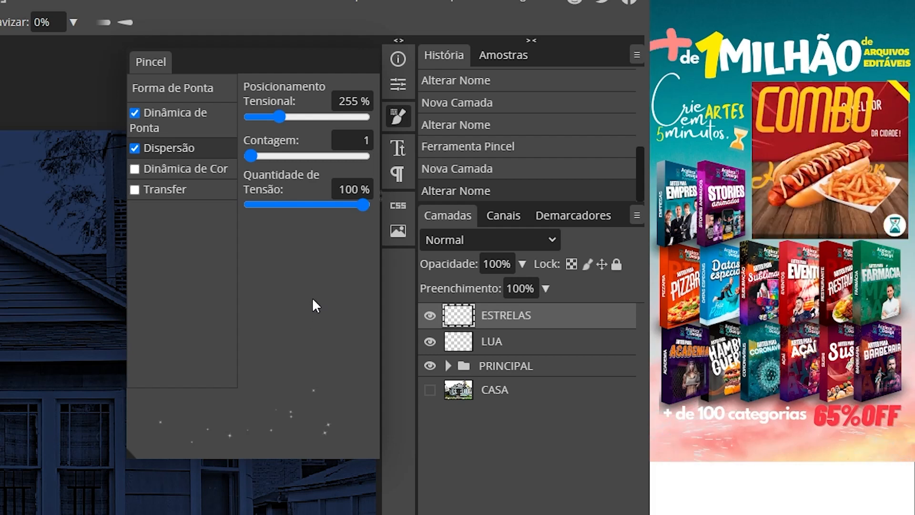
click(398, 114)
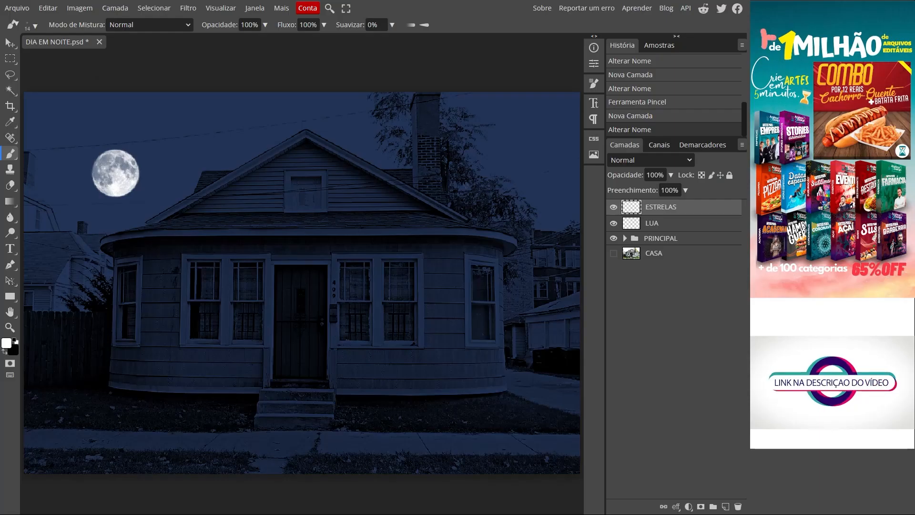
- Paint scattered white stars on the ESTRELAS layer across the sky around the moon, above the roof and beside the chimney tree
drag(40, 103, 35, 120)
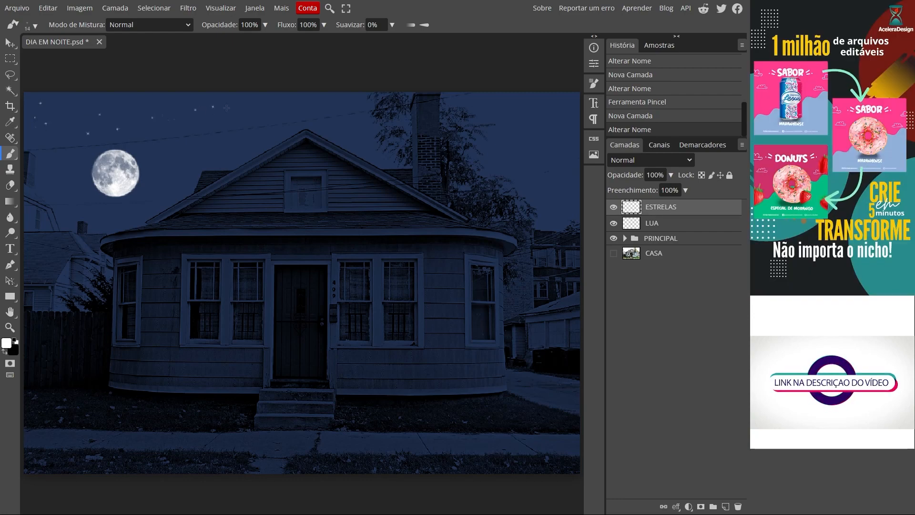
click(254, 113)
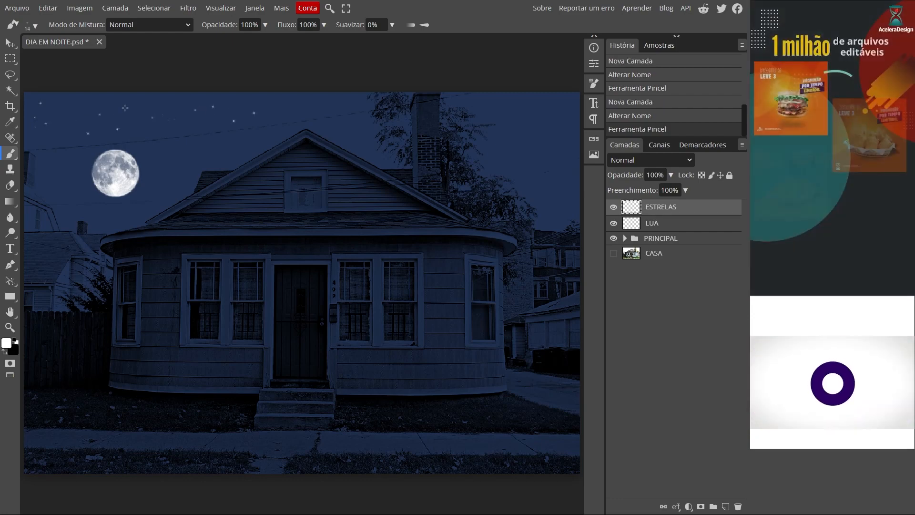
drag(81, 109, 59, 143)
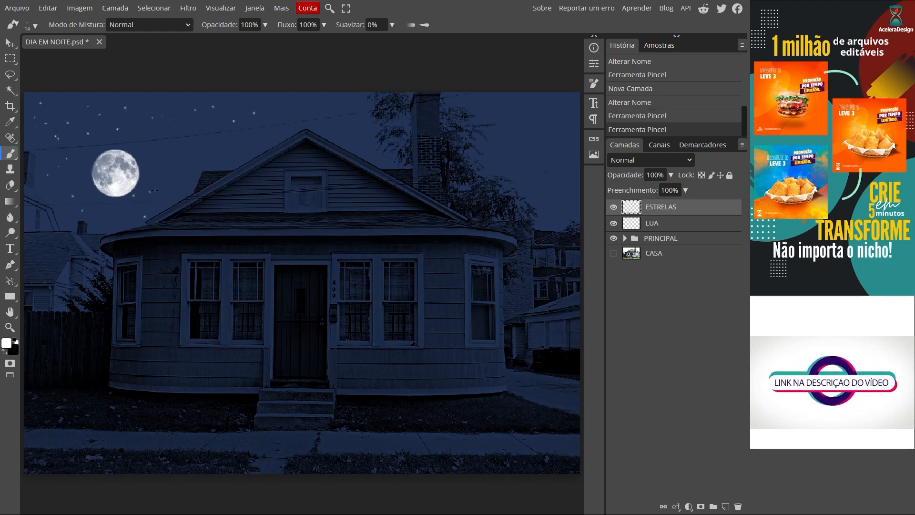
click(229, 142)
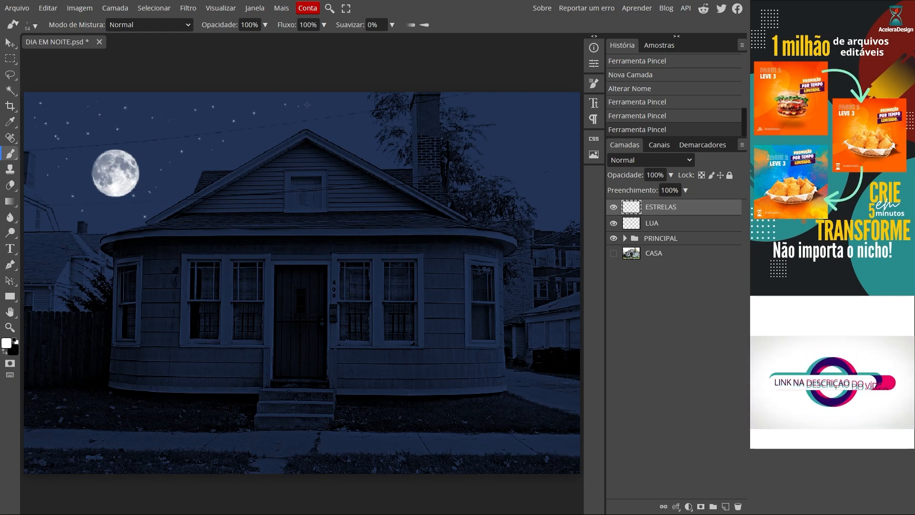
click(342, 101)
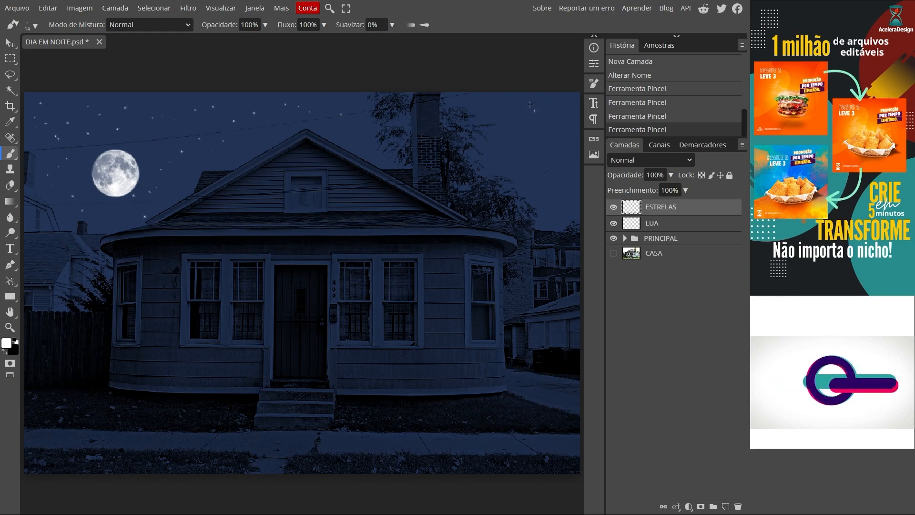
drag(535, 107, 552, 178)
click(523, 132)
click(555, 211)
click(538, 189)
click(264, 154)
click(247, 156)
click(199, 166)
click(355, 133)
click(367, 150)
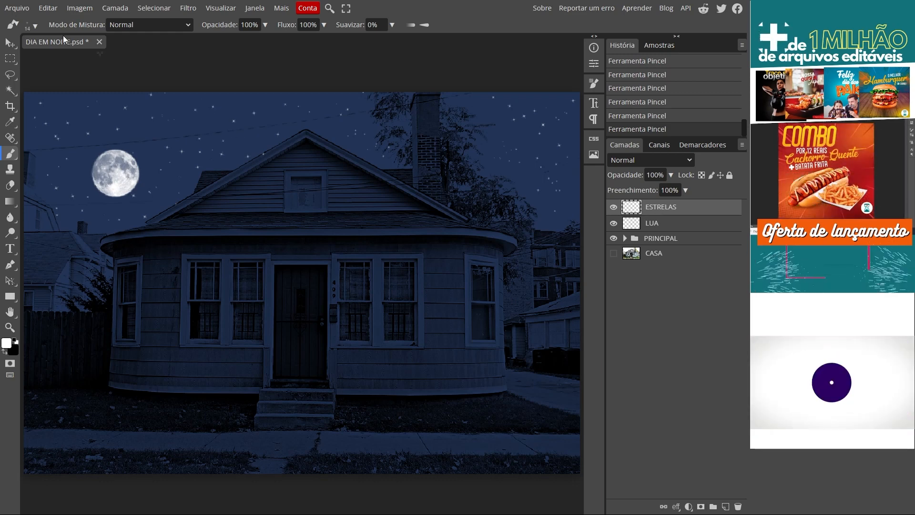
- Enlarge the star brush to 55 px and place a few large bright stars across the sky on the ESTRELAS layer
click(41, 28)
drag(82, 53, 109, 57)
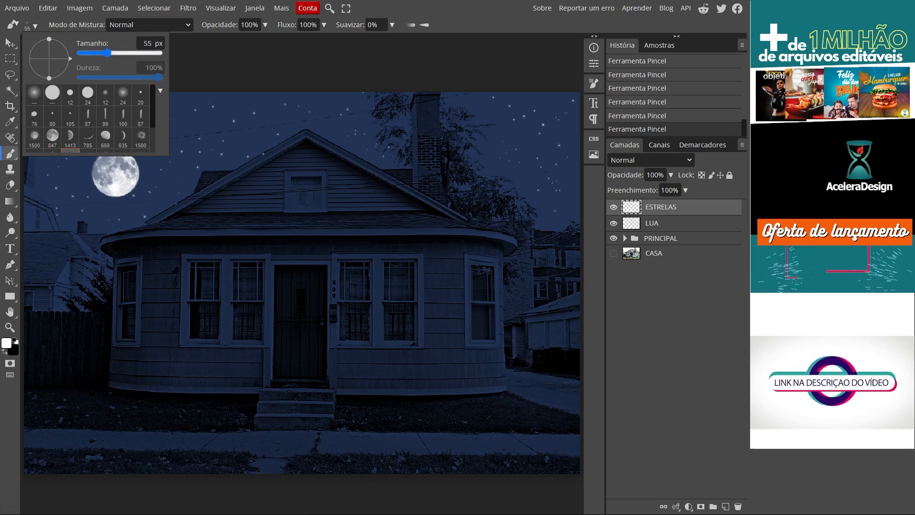
click(239, 105)
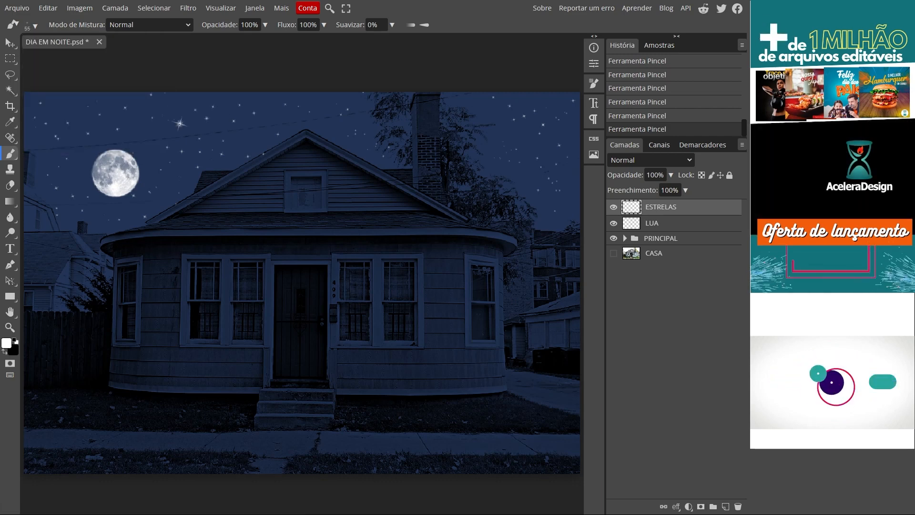
click(184, 181)
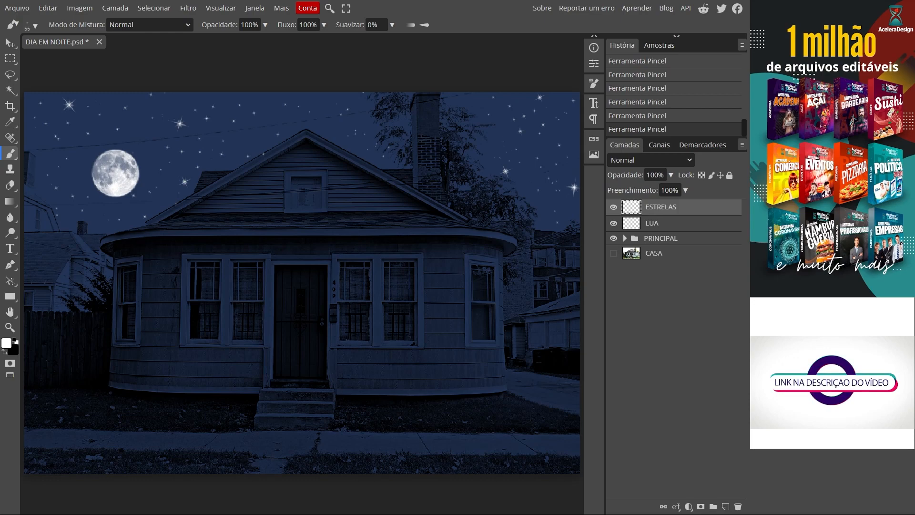
click(335, 99)
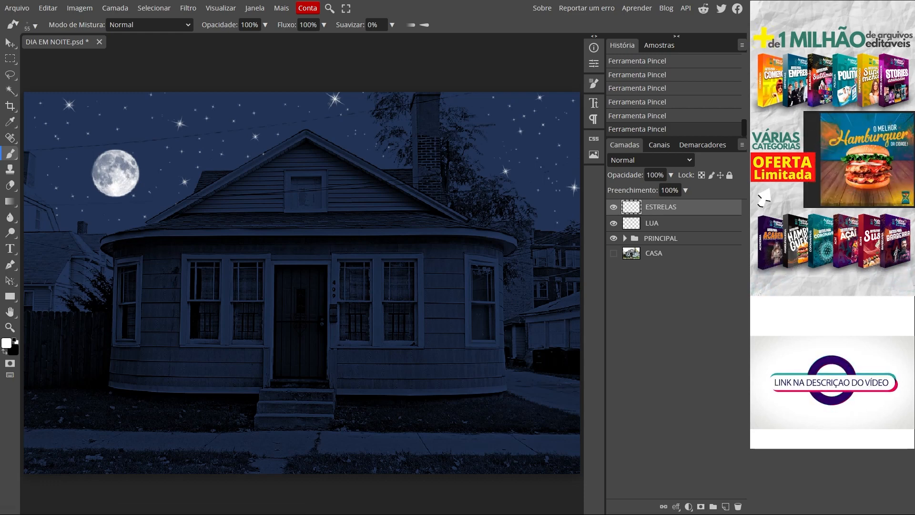
- Erase the large star above the roof with the Eraser, try a replacement star there with the brush and undo it
click(10, 186)
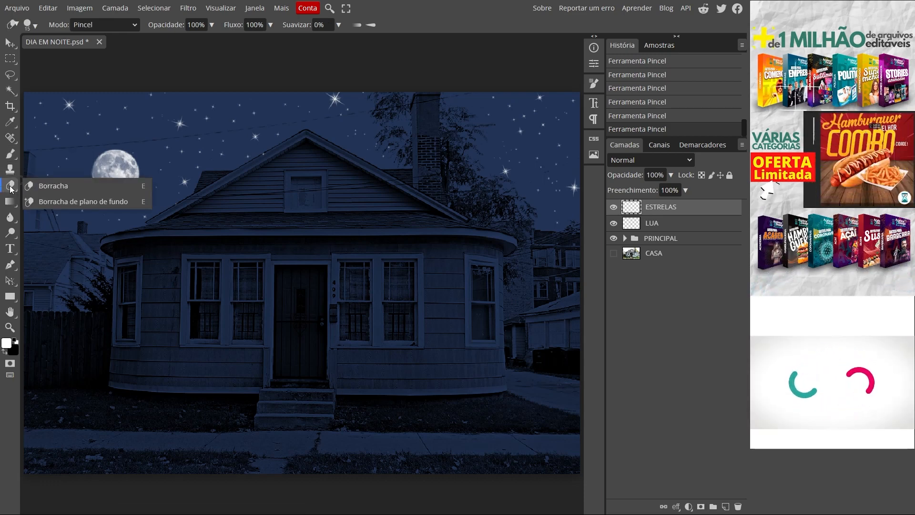
click(42, 185)
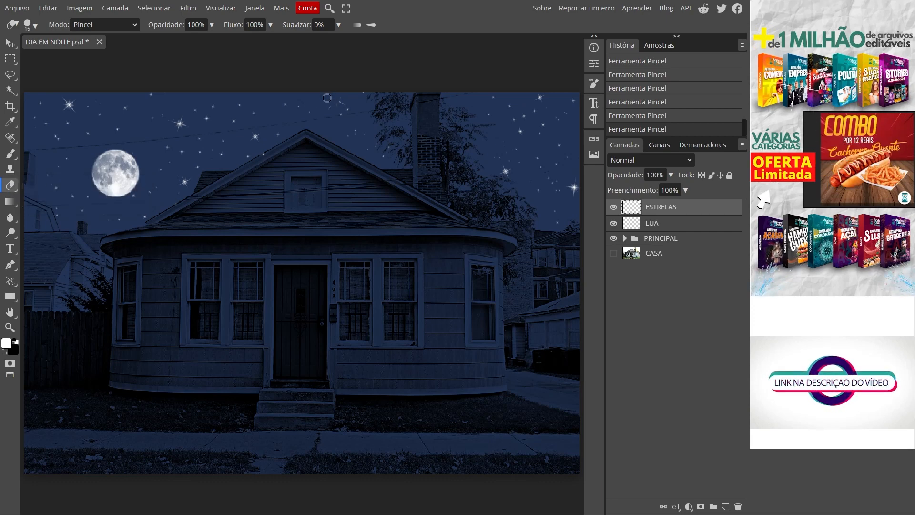
drag(328, 101, 342, 103)
click(13, 160)
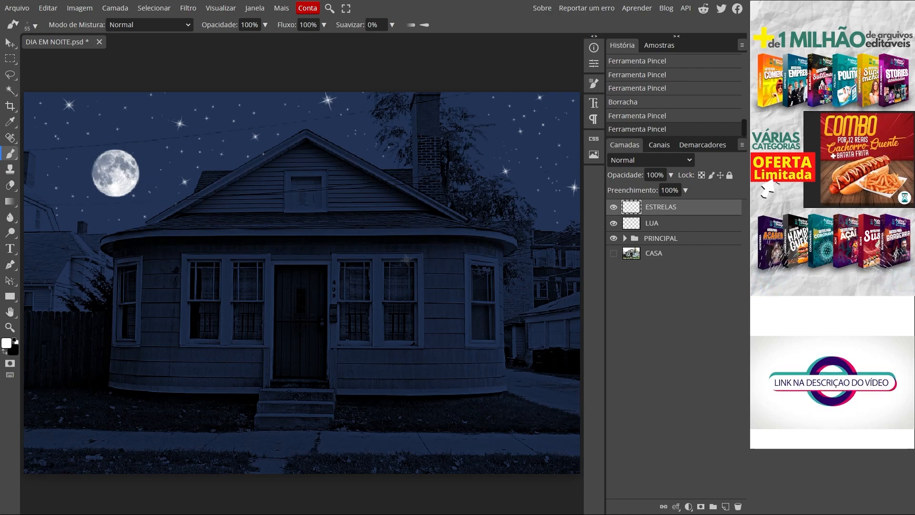
key(ctrl+z)
- Reduce the star brush to 14 px and add small stars above the roof, near the moon and beyond the chimney tree
click(36, 26)
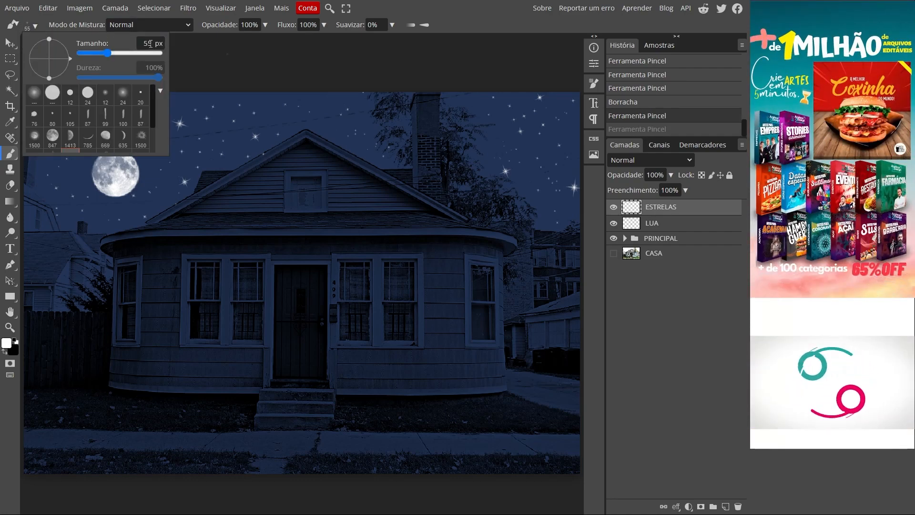
text(14)
key(Return)
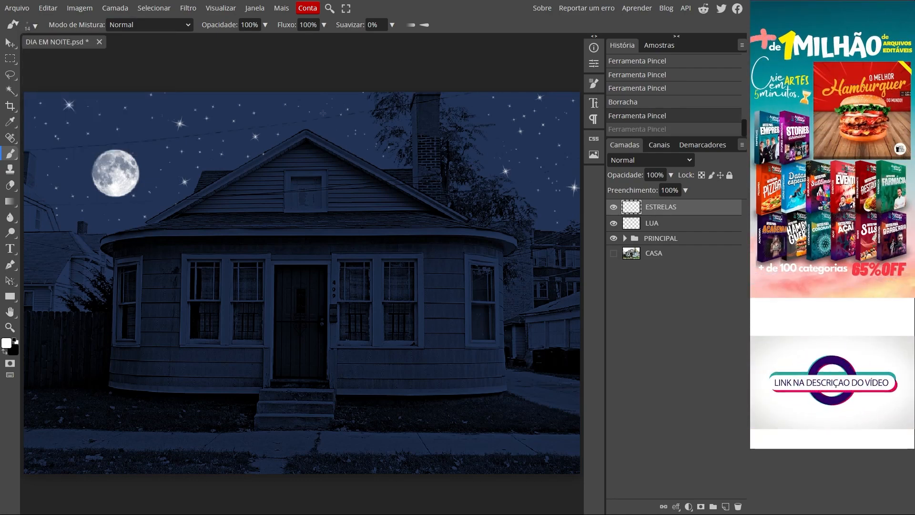
click(346, 130)
click(151, 173)
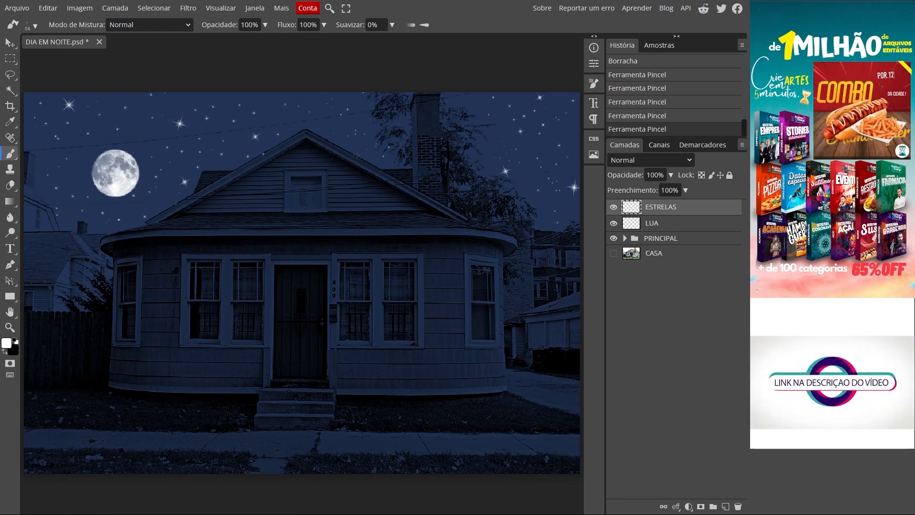
click(564, 113)
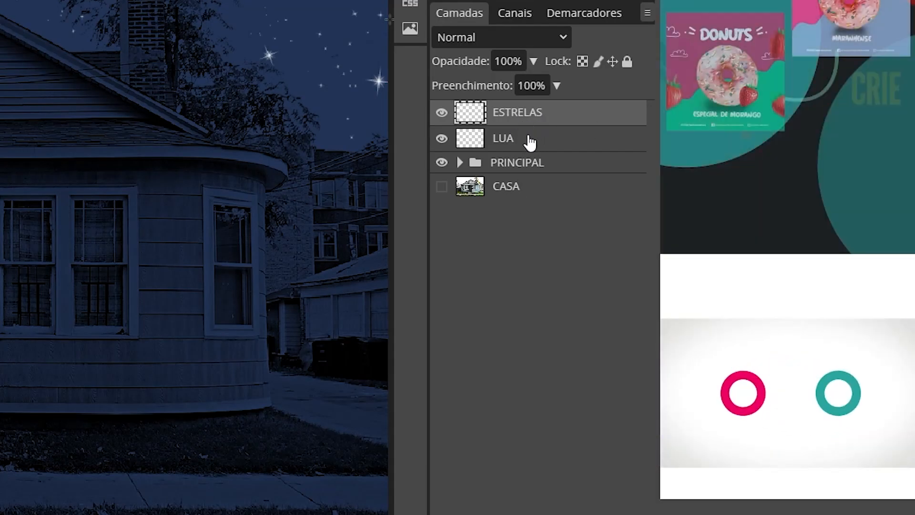
- Group the ESTRELAS and LUA layers into a folder named CEU
click(527, 142)
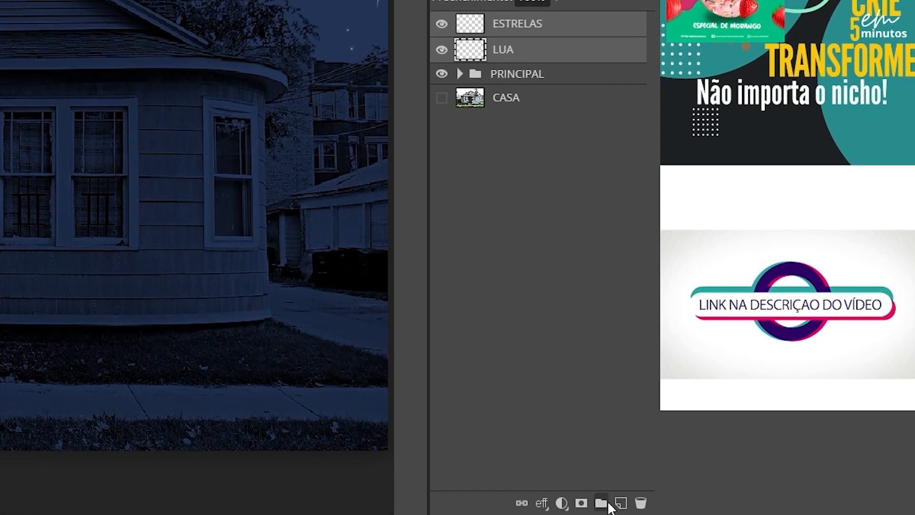
click(601, 503)
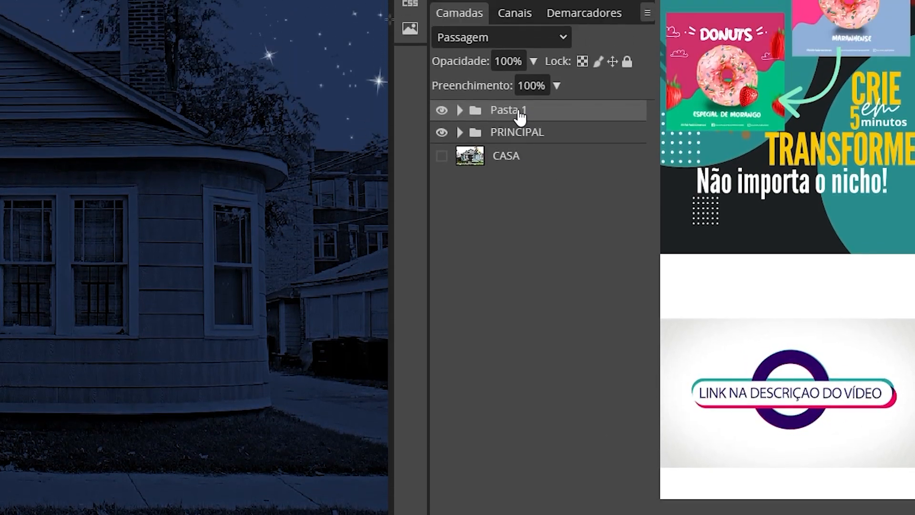
double_click(513, 56)
text(CEU)
key(Return)
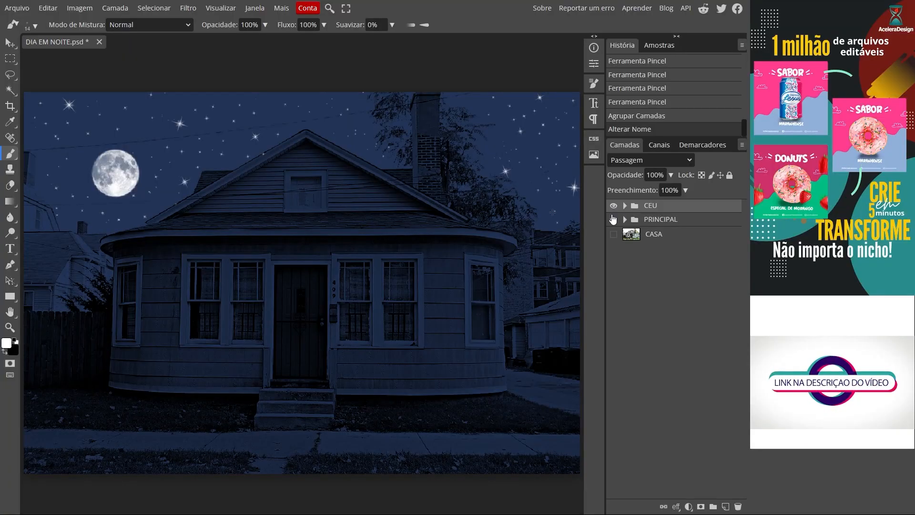
- Check the PRINCIPAL and CEU groups by toggling their visibility, leave both visible and save the PSD document
click(613, 219)
click(614, 205)
click(613, 206)
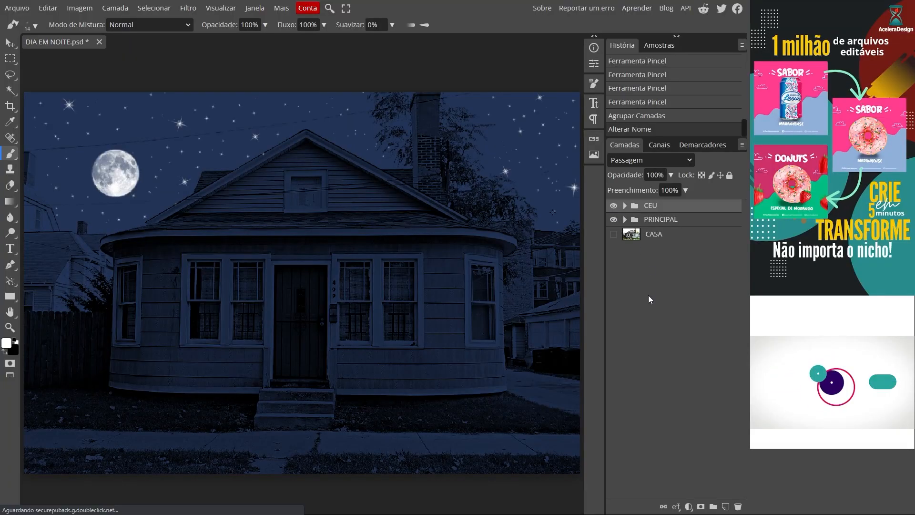
click(17, 8)
click(40, 108)
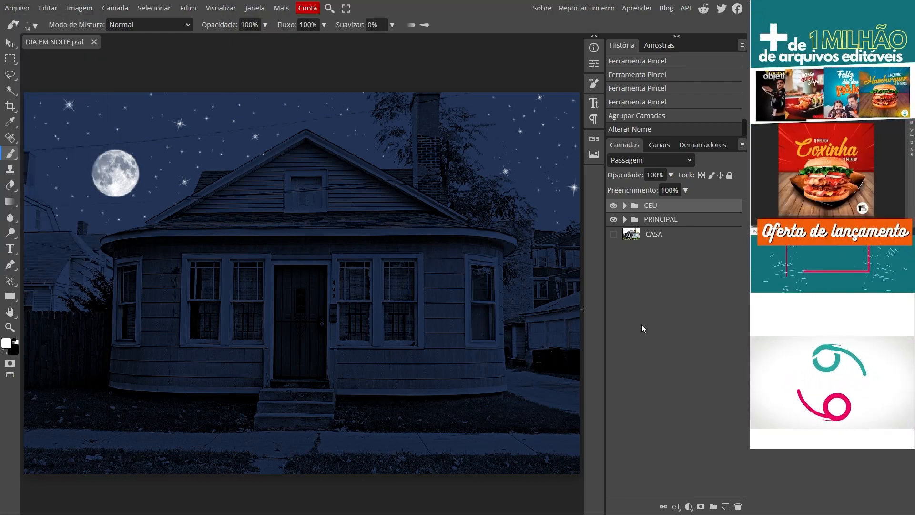
- Make the CASA layer visible and compare the original photo with the night version by hiding and reshowing the PRINCIPAL and CEU groups
click(614, 219)
click(613, 206)
click(613, 234)
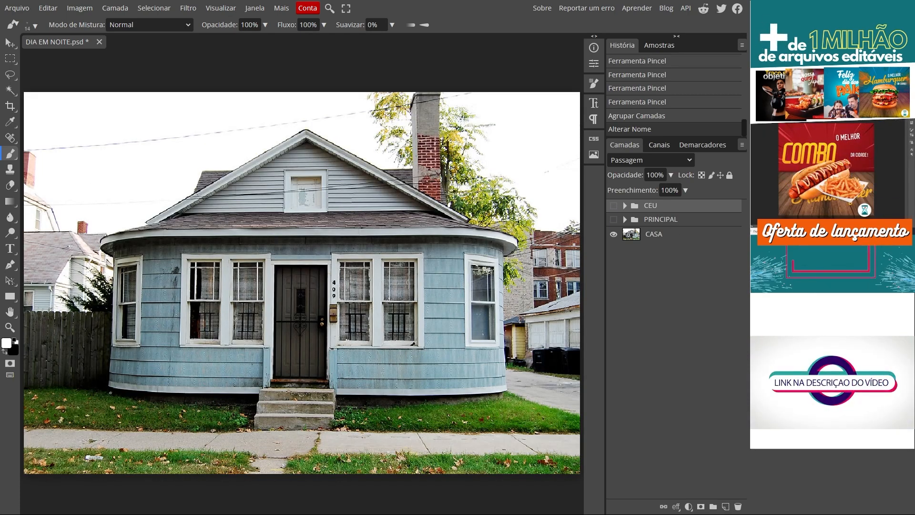
key(v)
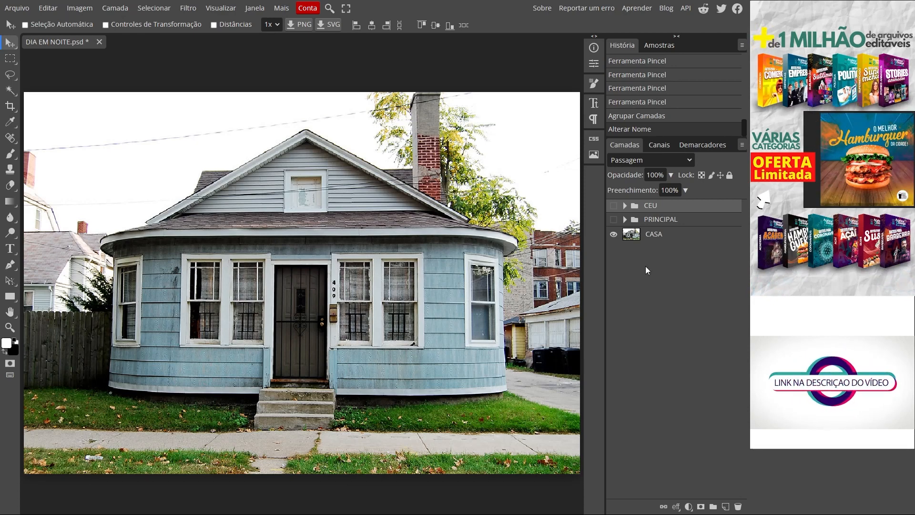
click(614, 219)
click(613, 205)
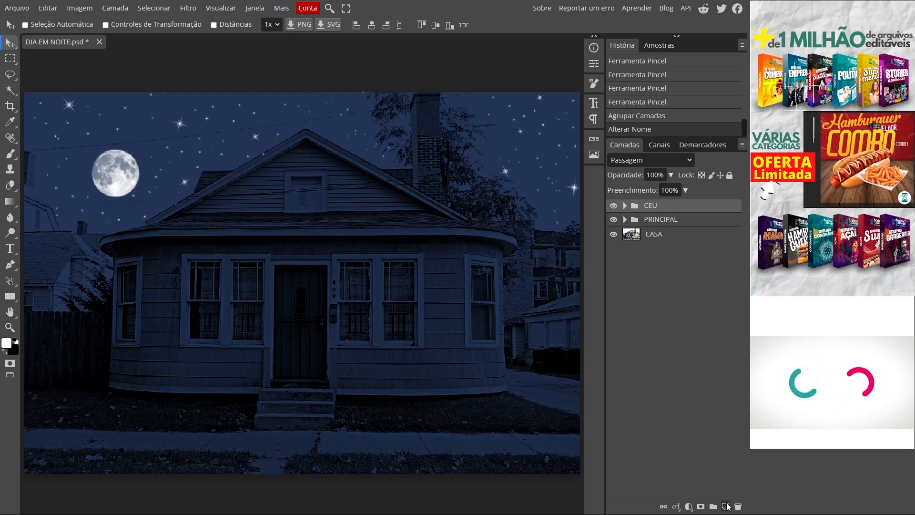
- Create a new layer above the CEU group and name it JANELAS DA FRENTE
click(726, 506)
double_click(666, 208)
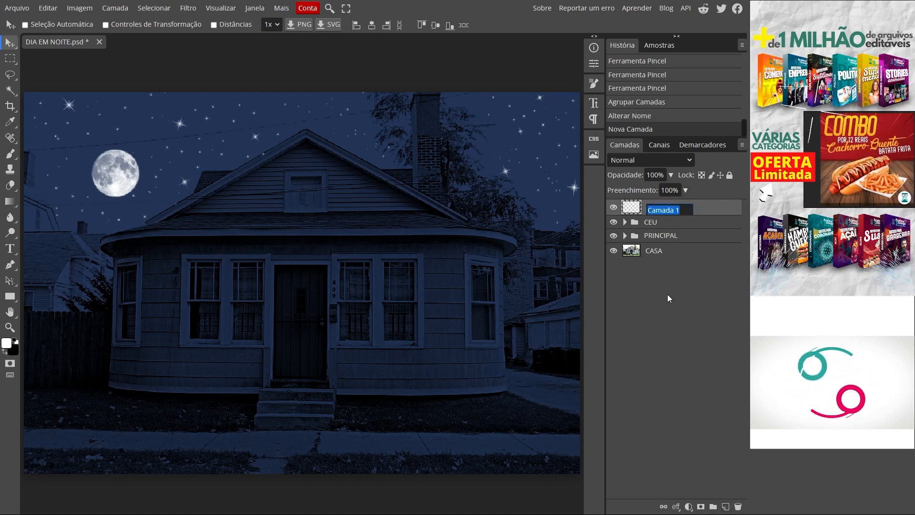
text(JANELAS DA FRENTE)
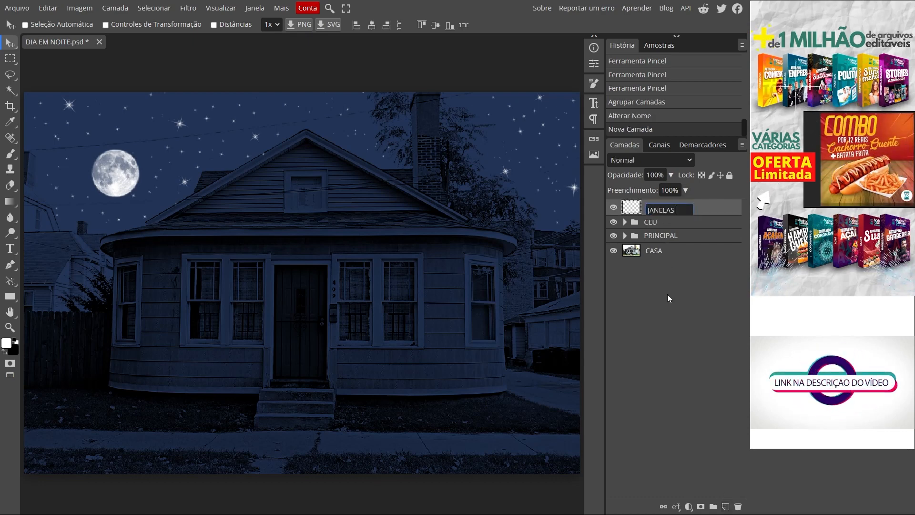
key(Return)
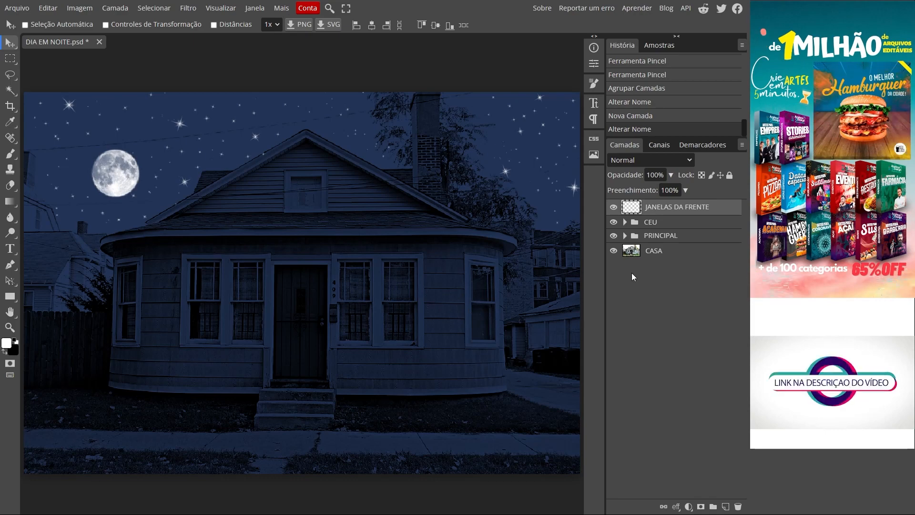
- Hide the CEU and PRINCIPAL groups and select the glass of the small attic window with the Rectangular Marquee
click(613, 222)
click(613, 236)
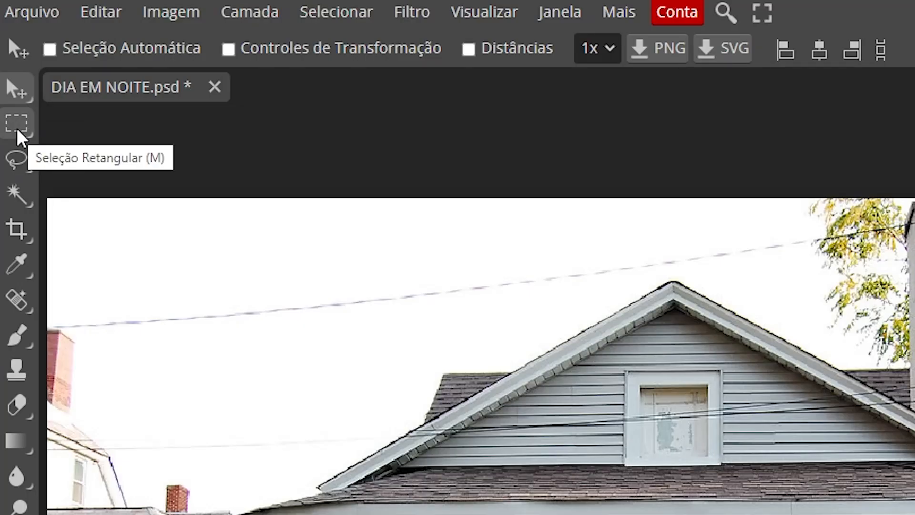
click(28, 175)
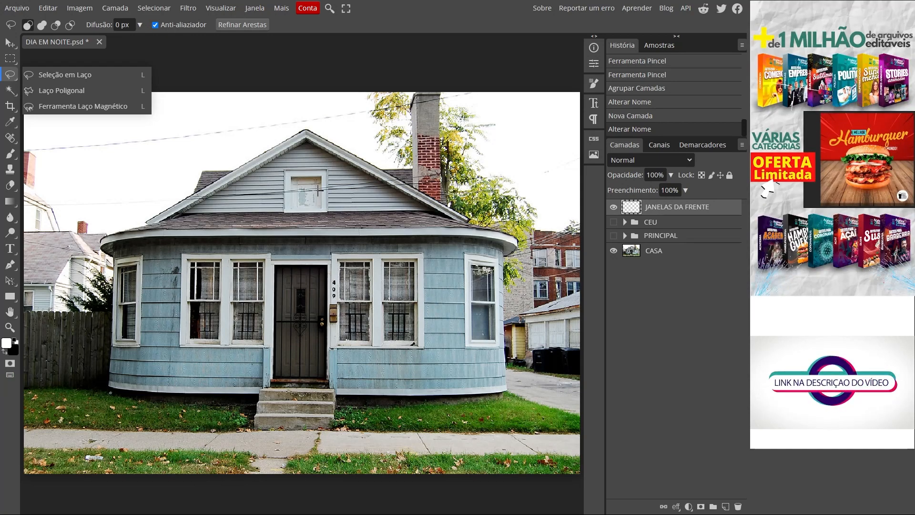
key(m)
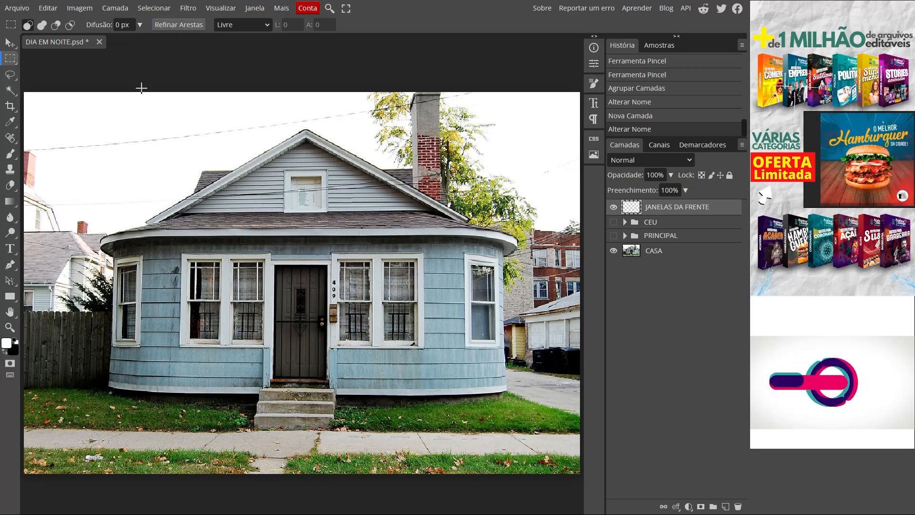
scroll(295, 192, up, 10)
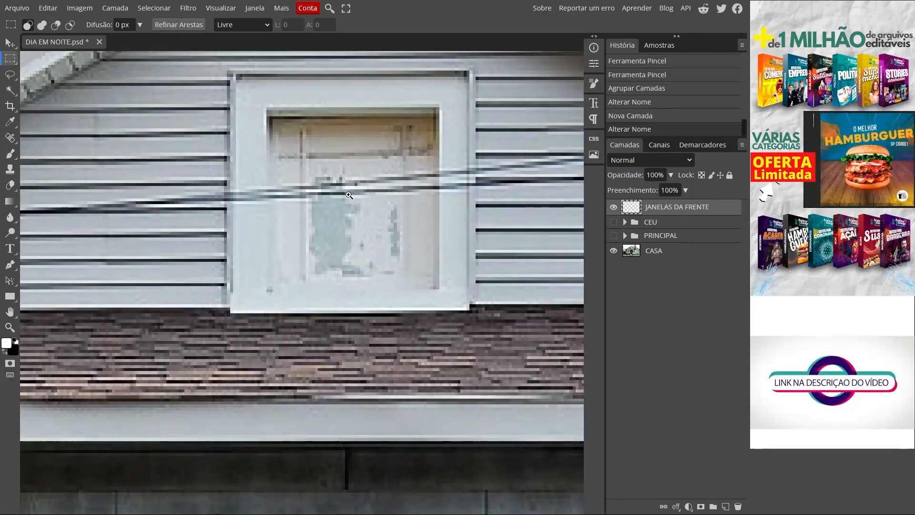
scroll(353, 195, down, 2)
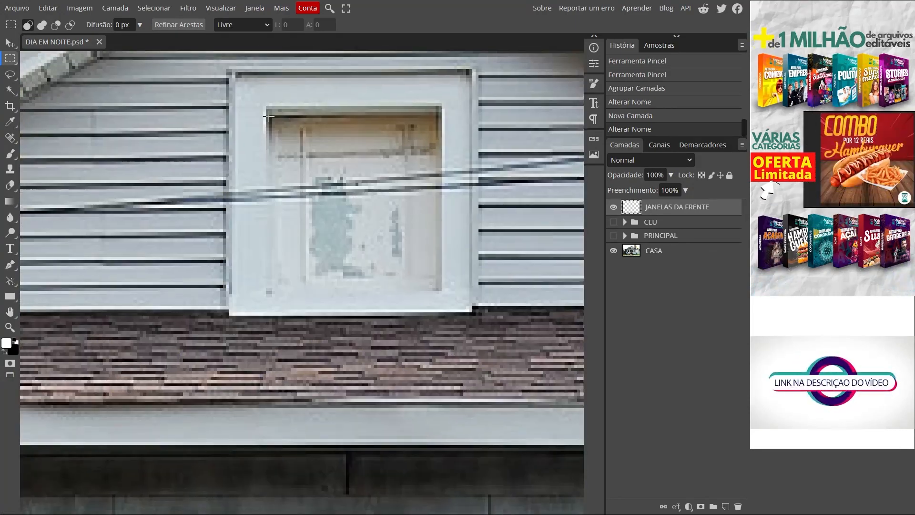
drag(266, 115, 442, 290)
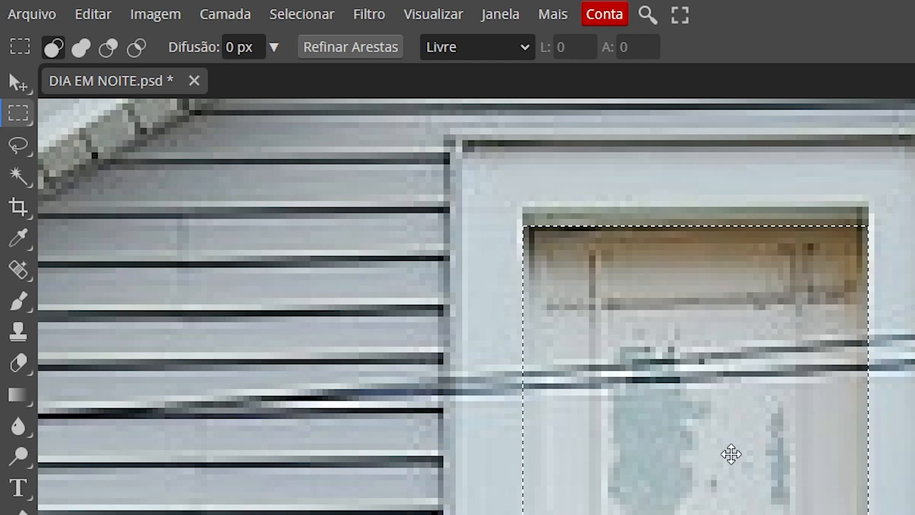
- Switch the marquee to add mode (Unir) and select all four panes of the double window left of the door
click(80, 53)
drag(205, 312, 258, 325)
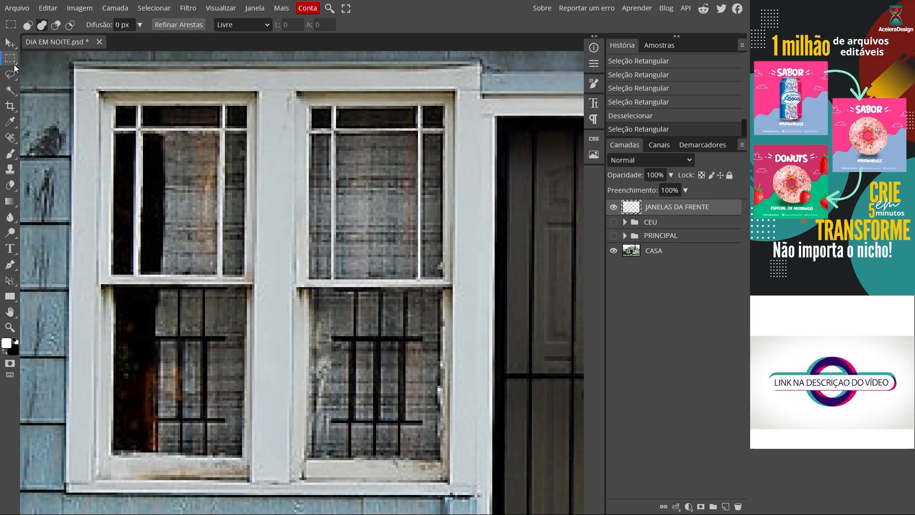
drag(115, 105, 242, 271)
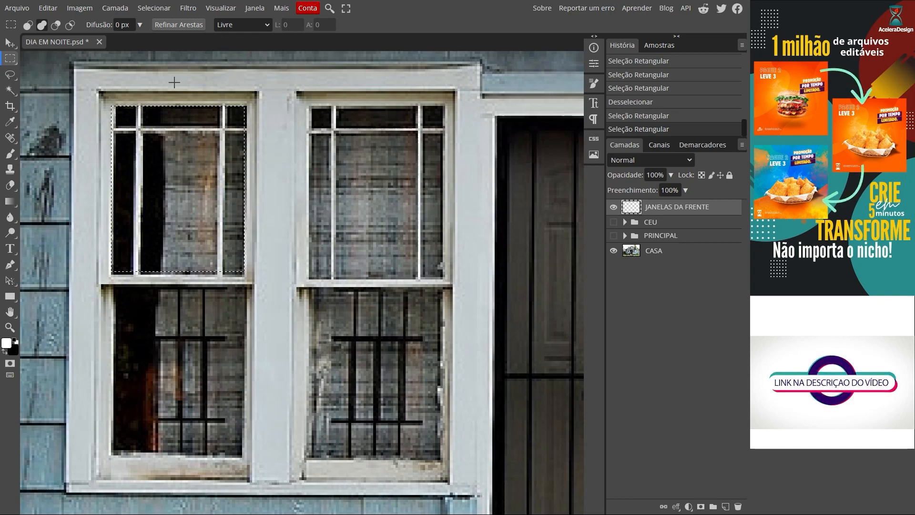
drag(308, 104, 443, 279)
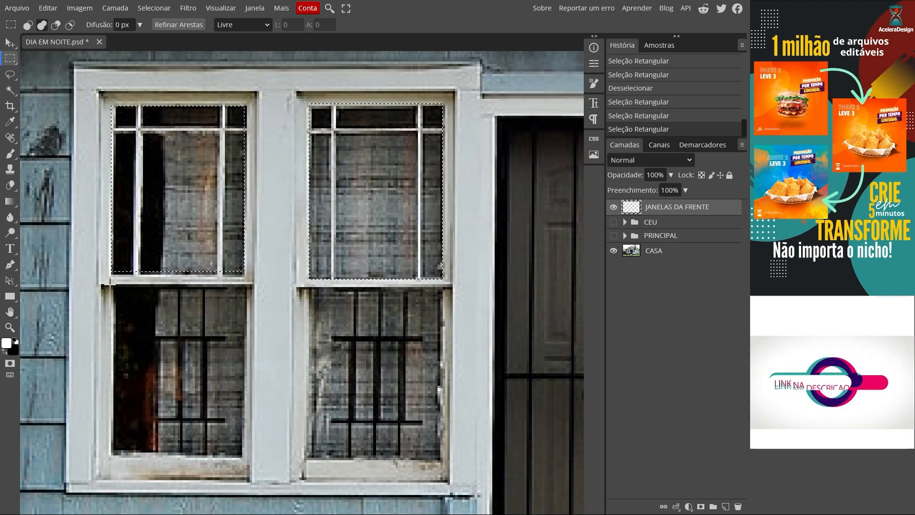
drag(111, 285, 244, 458)
drag(308, 287, 438, 459)
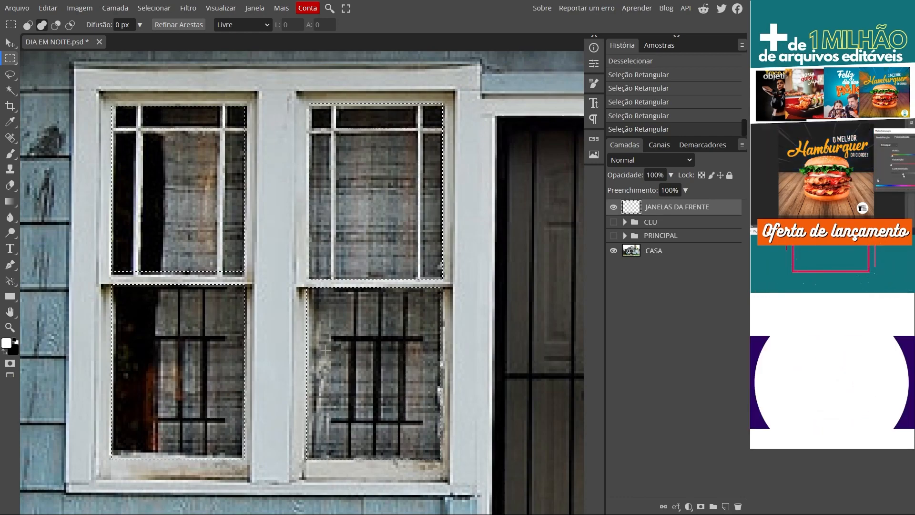
- Add the door's small glass panel and one rectangle spanning the double window right of the door to the selection
drag(537, 279, 201, 220)
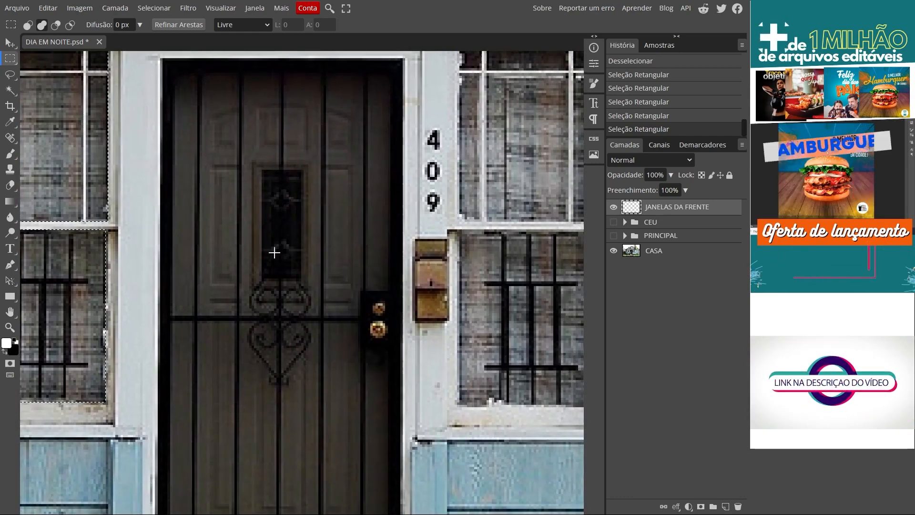
drag(262, 170, 300, 282)
drag(503, 298, 174, 337)
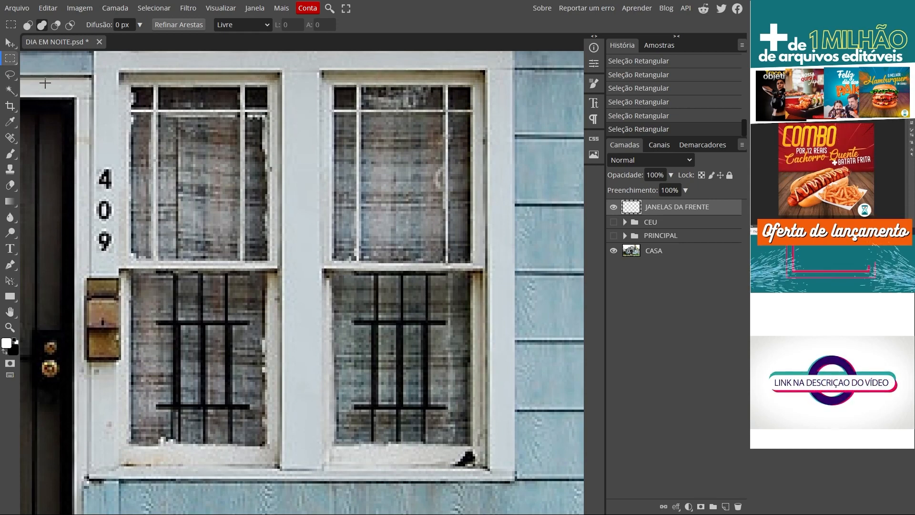
drag(132, 82, 471, 443)
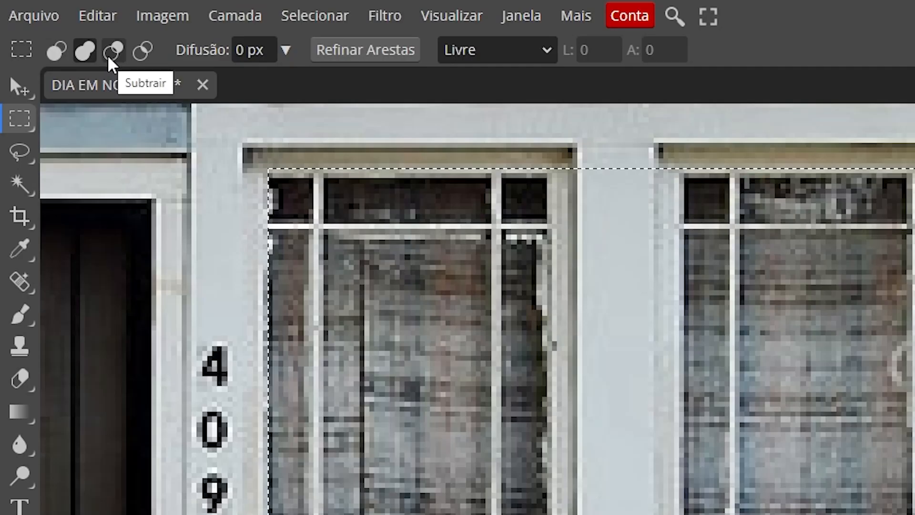
- Subtract the central post, the horizontal sash rails and a thin strip beside the lower-left pane from the selection of the double window right of the door
click(109, 55)
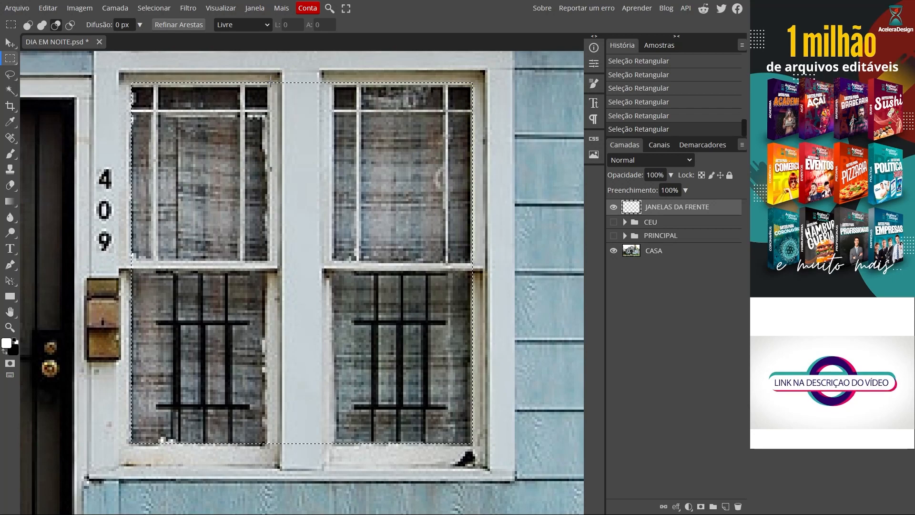
drag(271, 79, 328, 455)
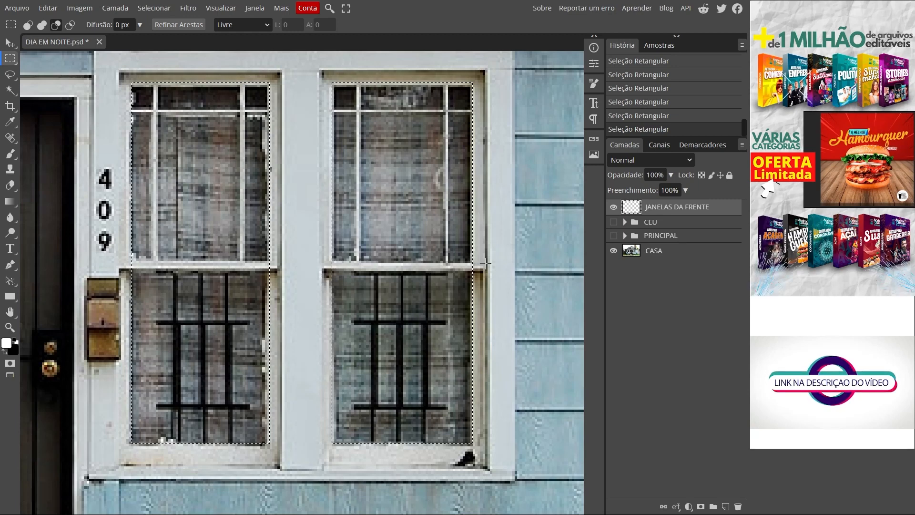
drag(494, 256, 95, 268)
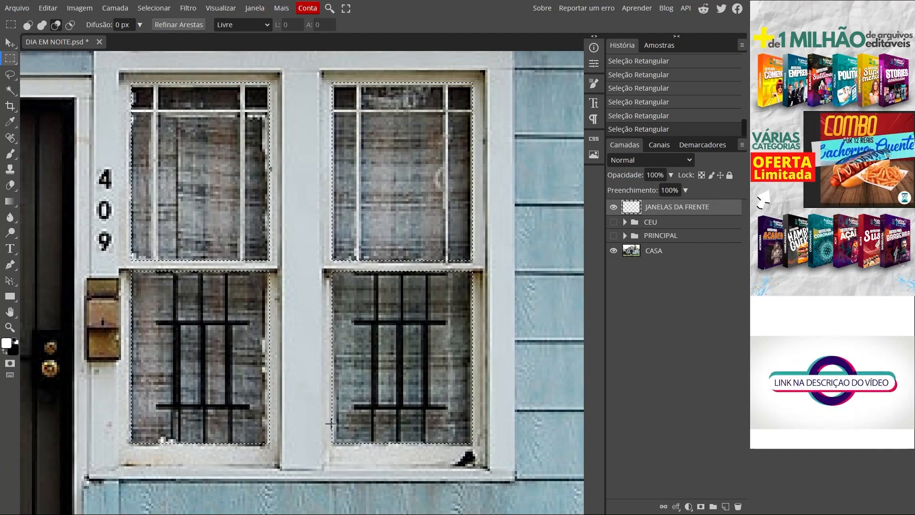
scroll(285, 455, up, 5)
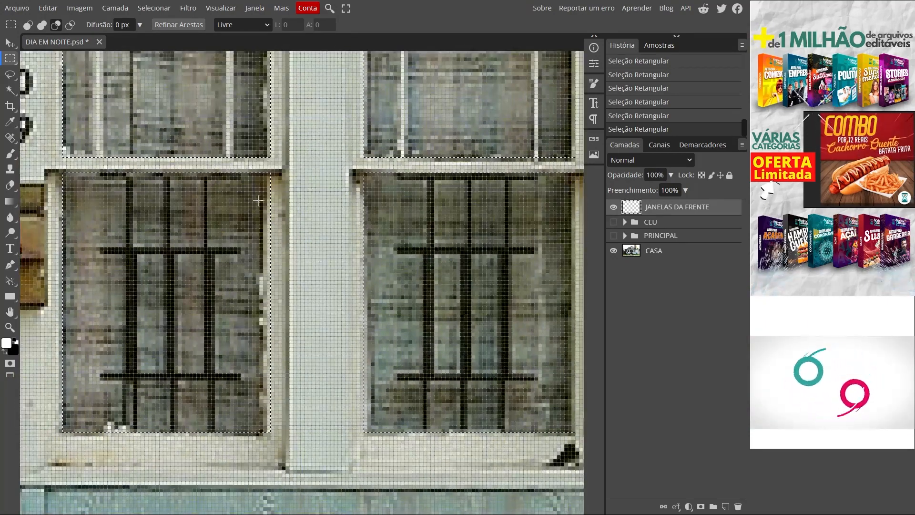
drag(276, 168, 269, 455)
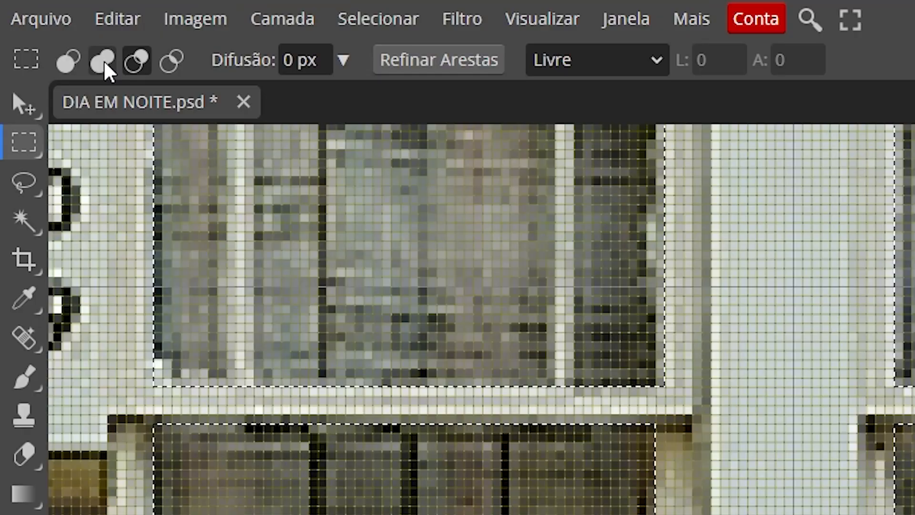
- Switch the marquee back to add mode and extend the selection along the bottom of the lower-left pane and the bottom of the upper-right pane
click(104, 59)
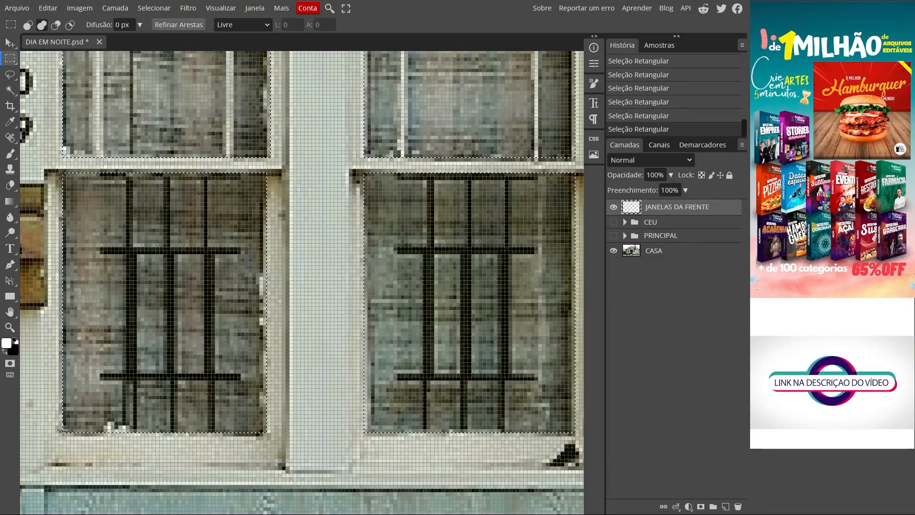
drag(167, 437, 267, 436)
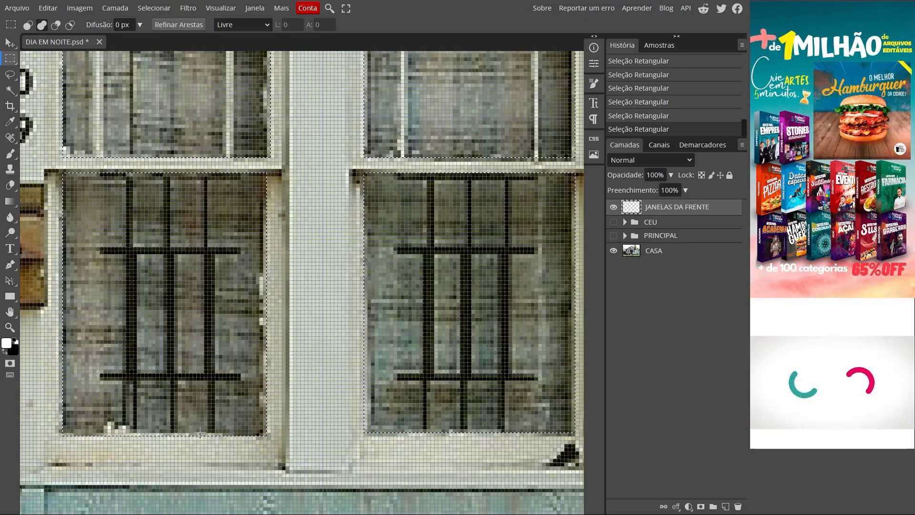
drag(447, 453, 382, 468)
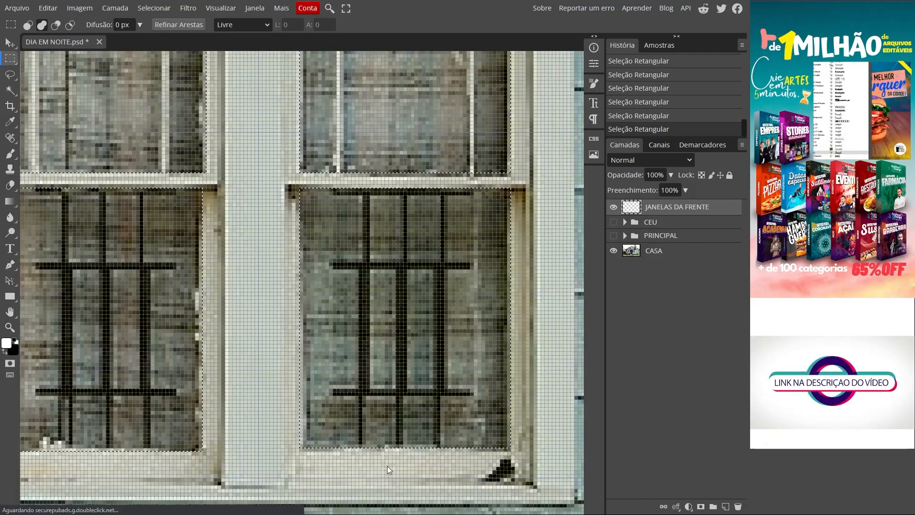
drag(299, 171, 510, 174)
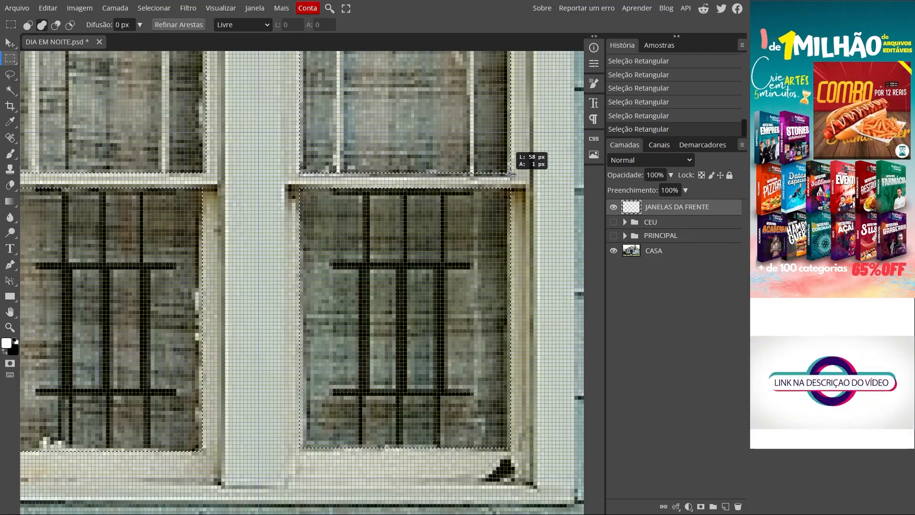
- Switch to the Polygonal Lasso (Laço Poligonal) for selecting the angled window at the far left of the house
key(ctrl+0)
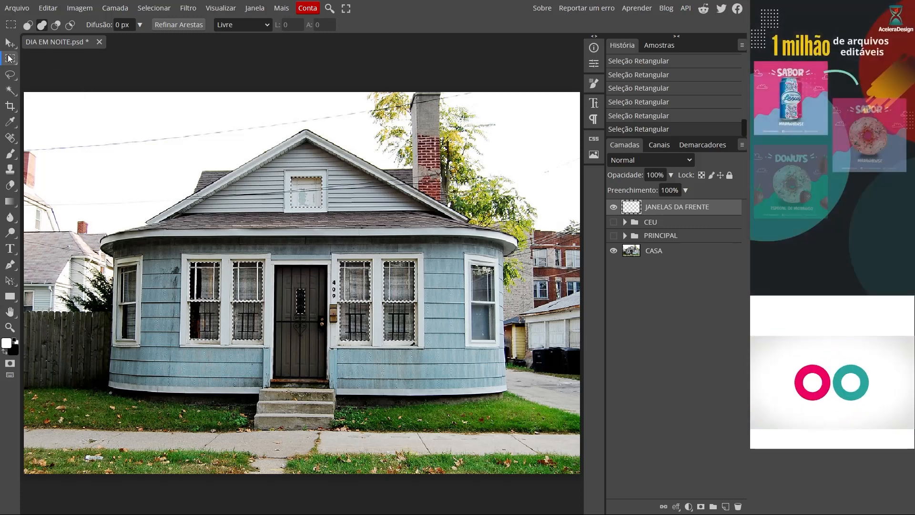
scroll(122, 302, up, 5)
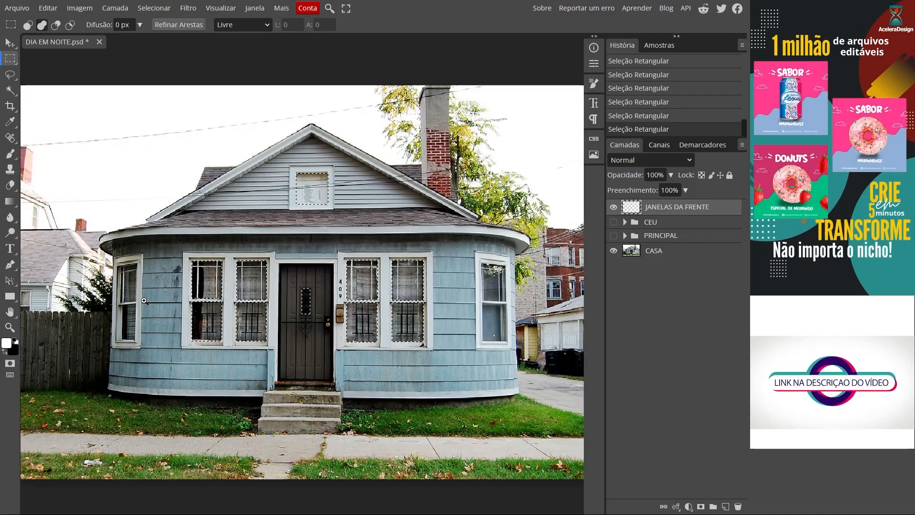
scroll(173, 305, up, 4)
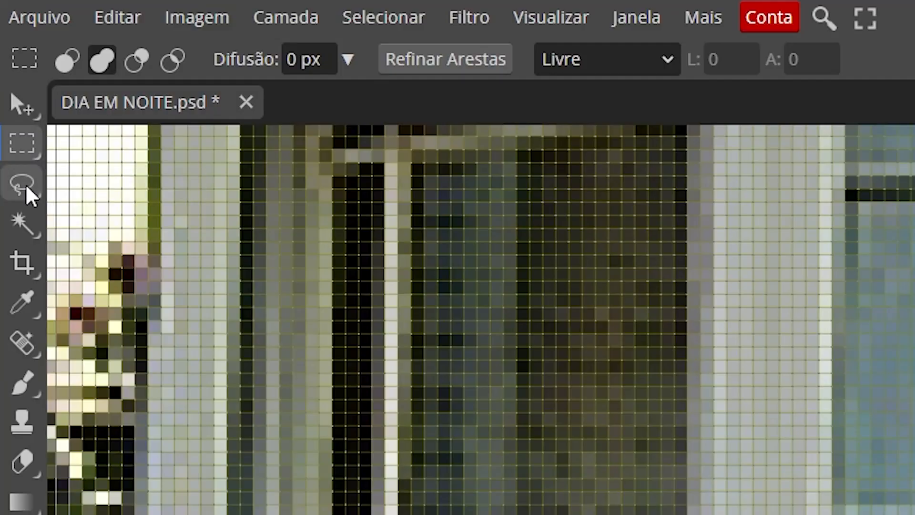
click(10, 76)
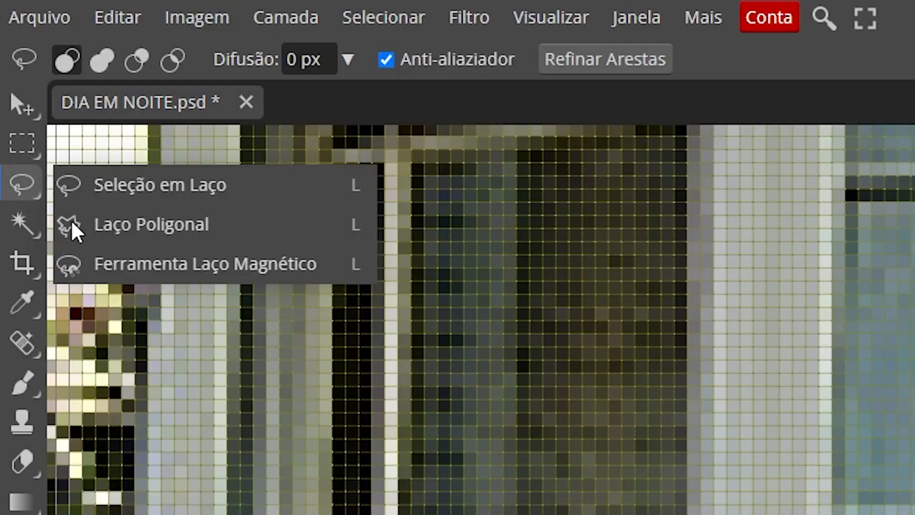
click(140, 224)
- Turn off the display of the pixel grid (Grade de Pixel)
drag(296, 190, 299, 225)
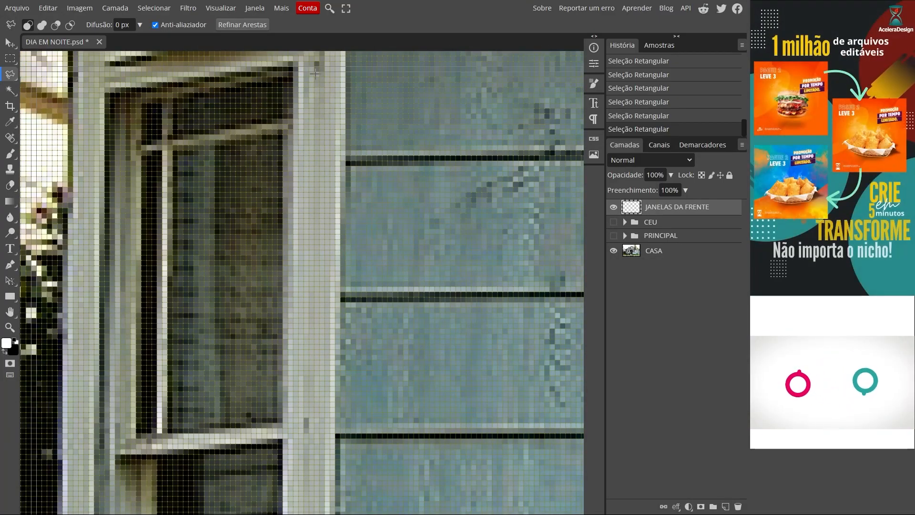
click(216, 10)
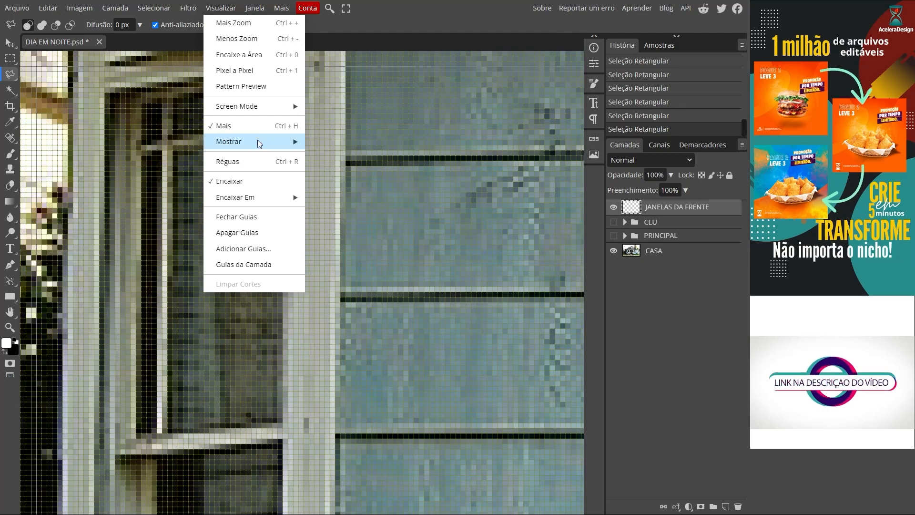
mouse_move(256, 141)
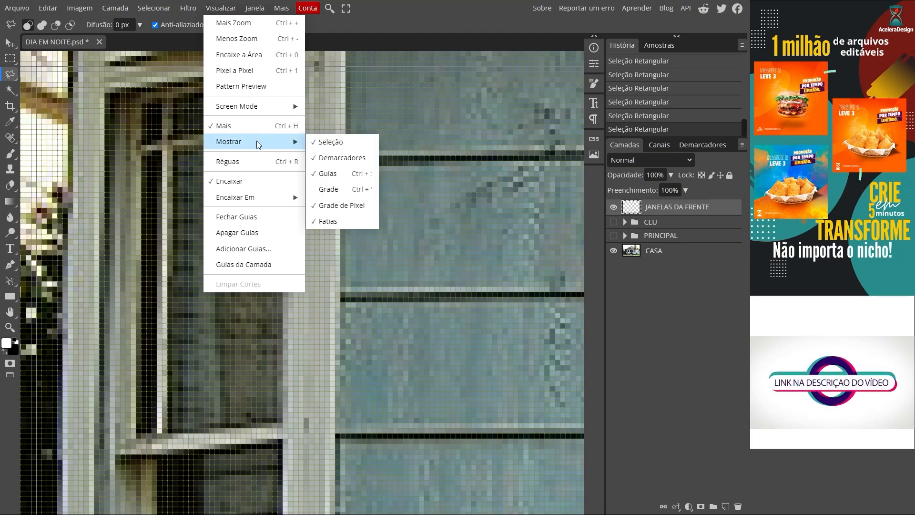
click(364, 210)
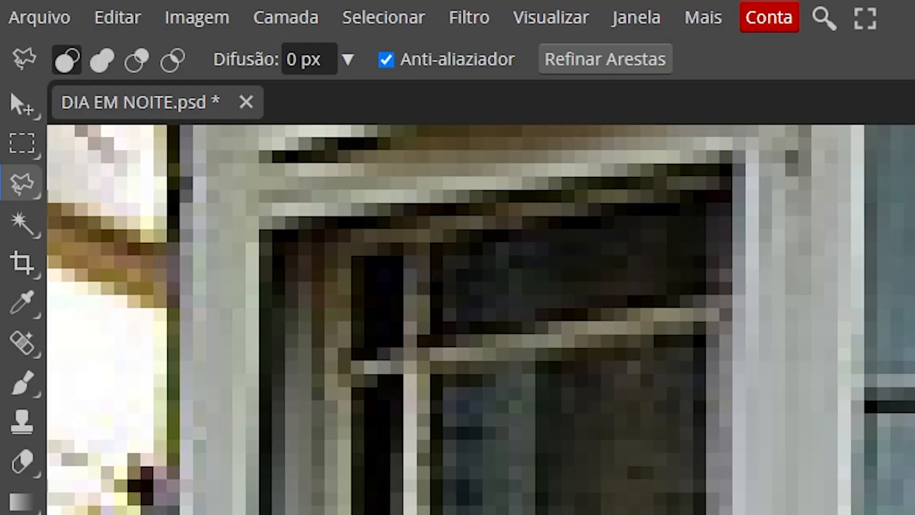
- Set the lasso to add mode and trace the upper pane of the house's far-left window into the selection
click(102, 58)
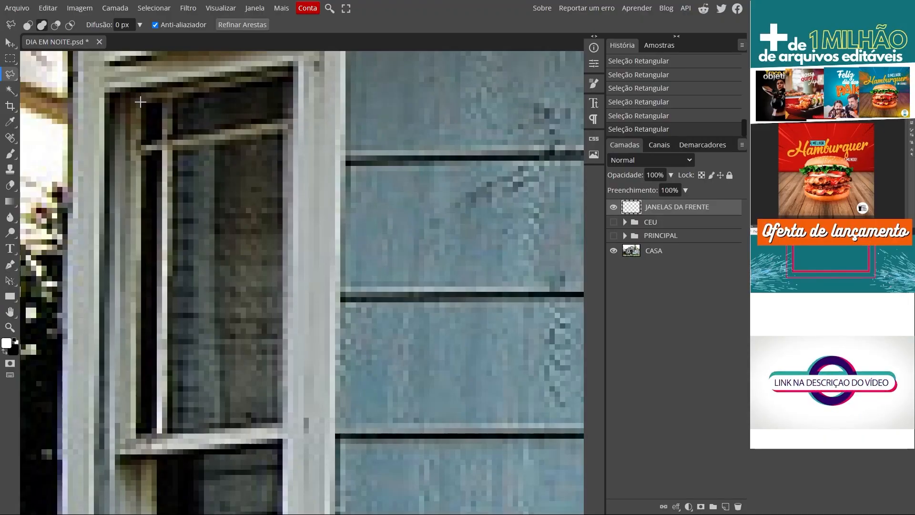
click(141, 102)
click(289, 75)
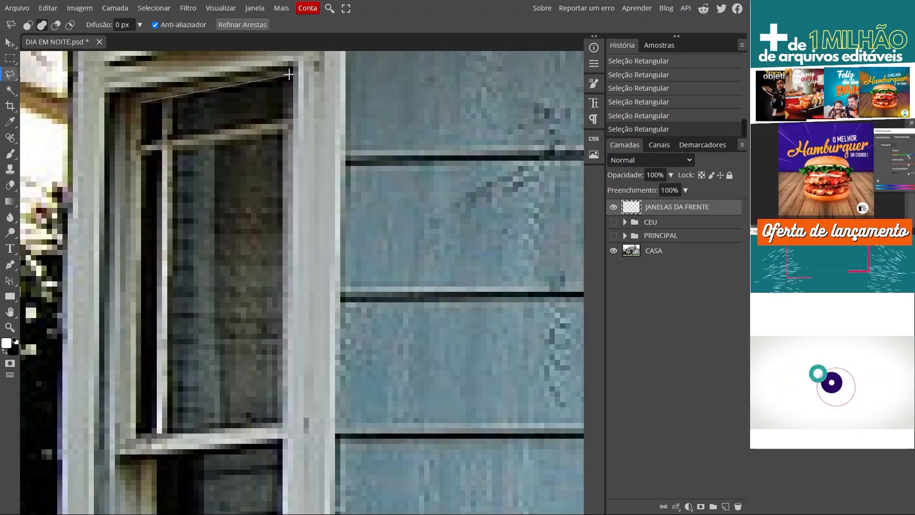
click(283, 423)
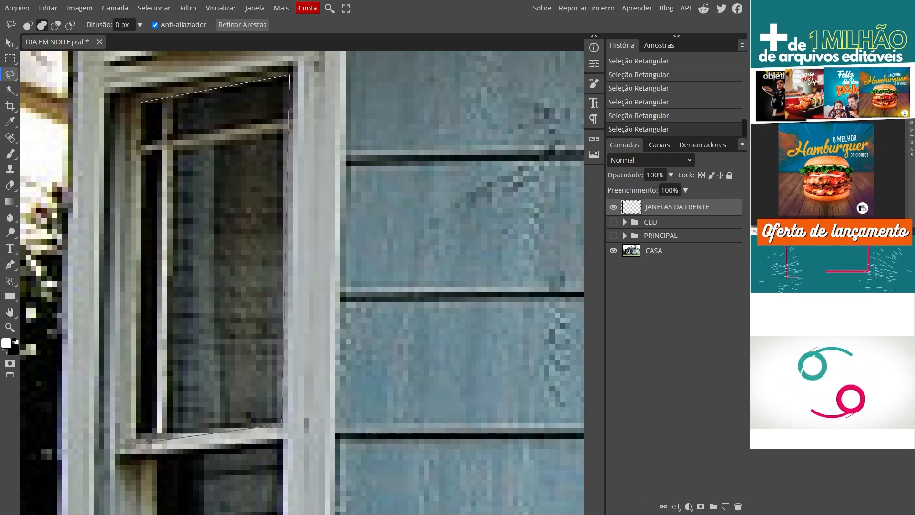
click(135, 435)
click(142, 101)
- Trace the lower pane of the far-left window with the Polygonal Lasso to add it to the selection
key(space)
drag(300, 419, 313, 86)
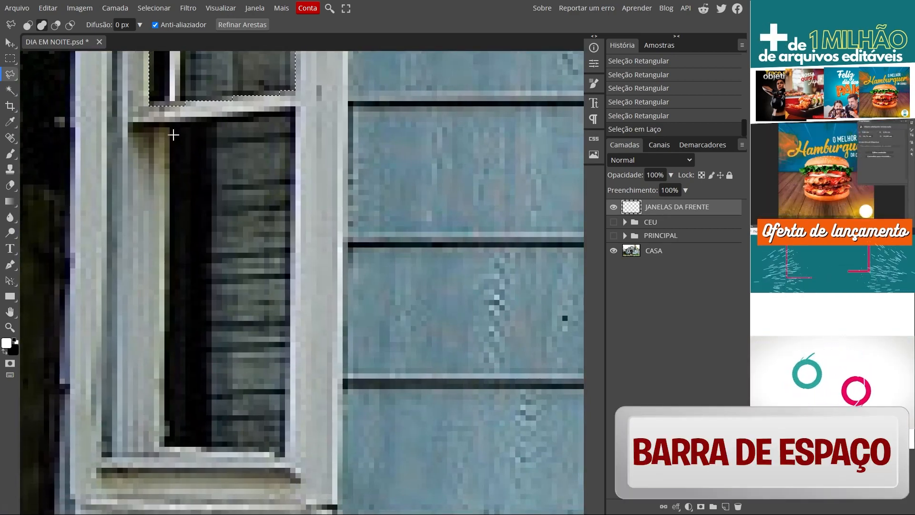
click(162, 448)
click(284, 451)
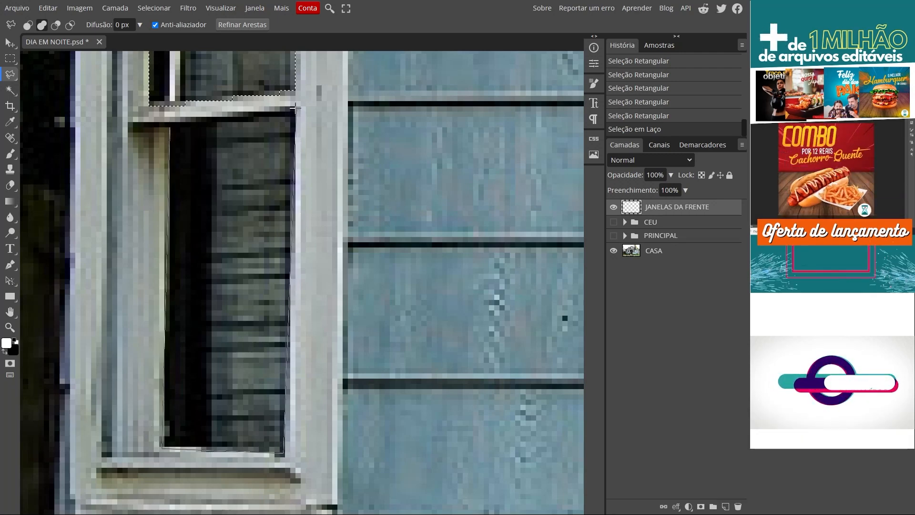
double_click(168, 125)
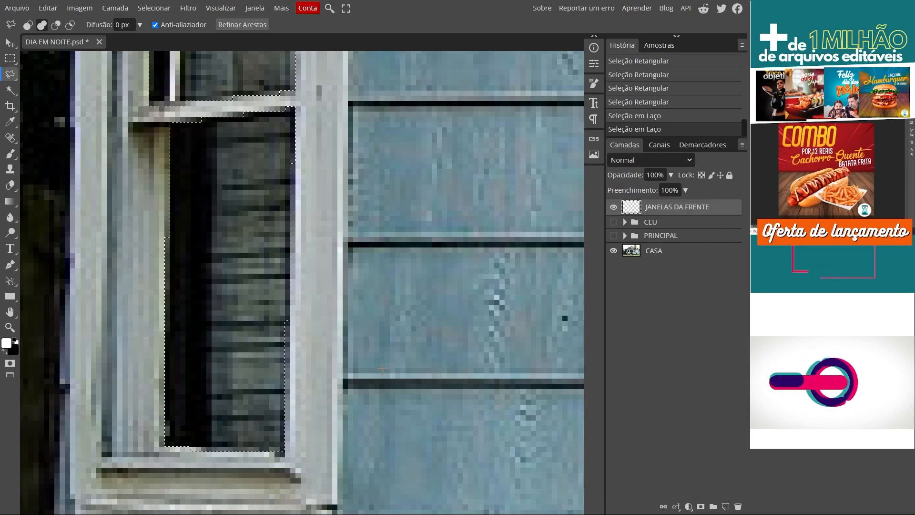
- Add the upper pane of the house's far-right window to the selection with the Polygonal Lasso
key(ctrl+0)
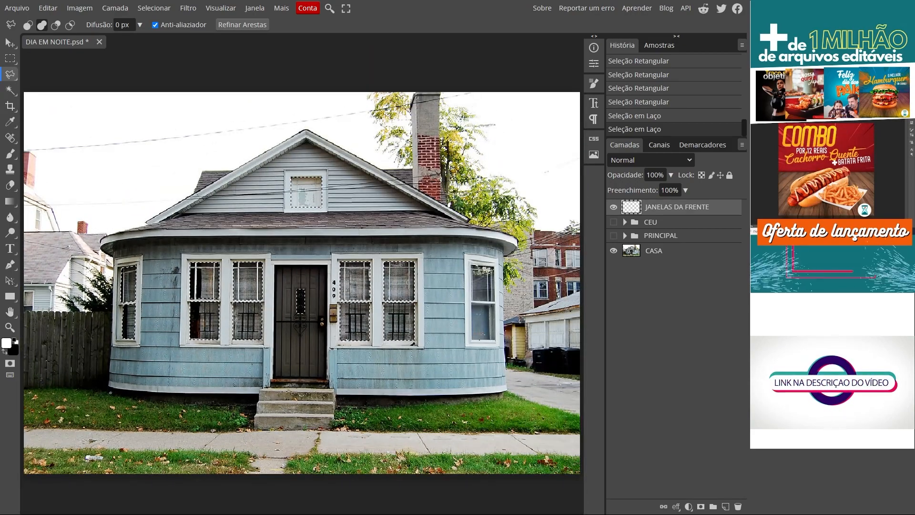
scroll(493, 309, up, 6)
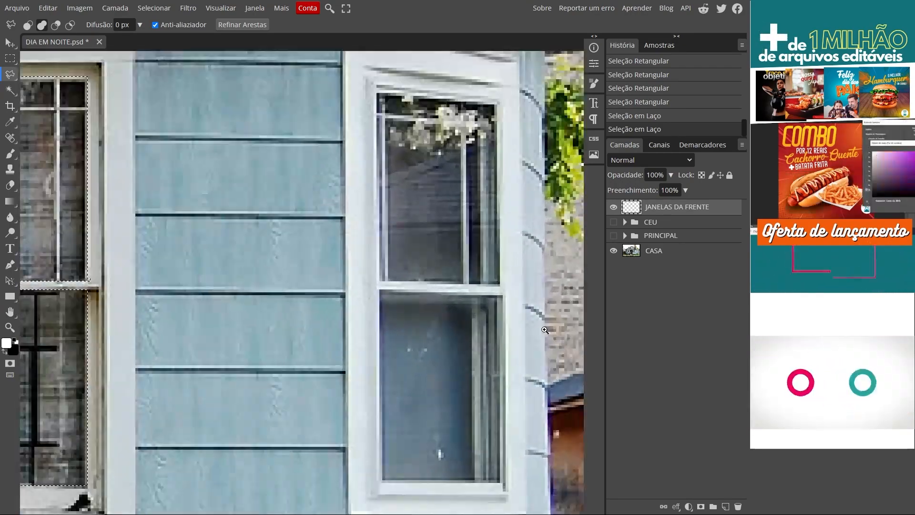
scroll(545, 329, up, 3)
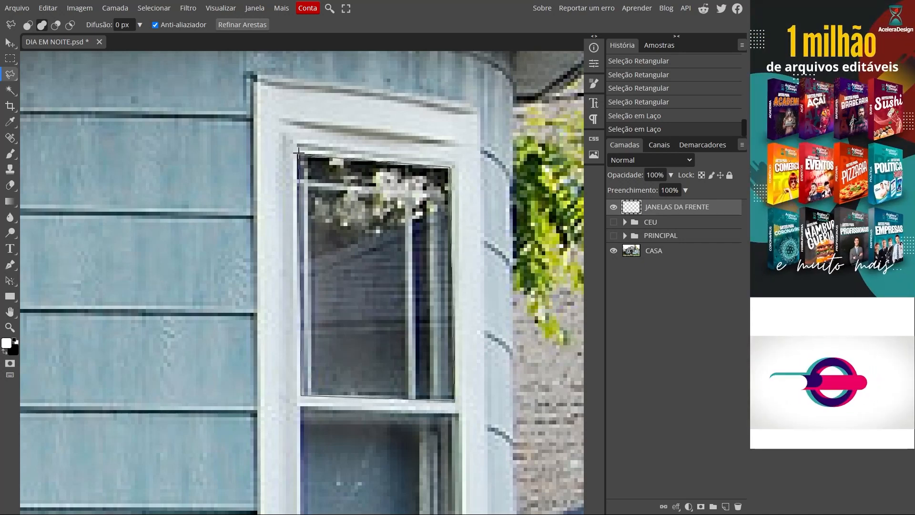
scroll(279, 136, down, 5)
click(421, 374)
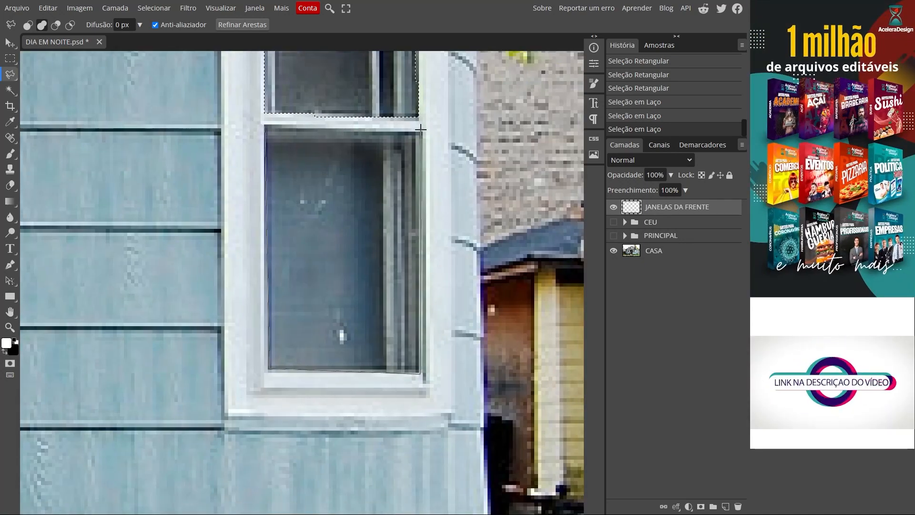
click(263, 125)
scroll(427, 331, down, 10)
scroll(543, 336, up, 8)
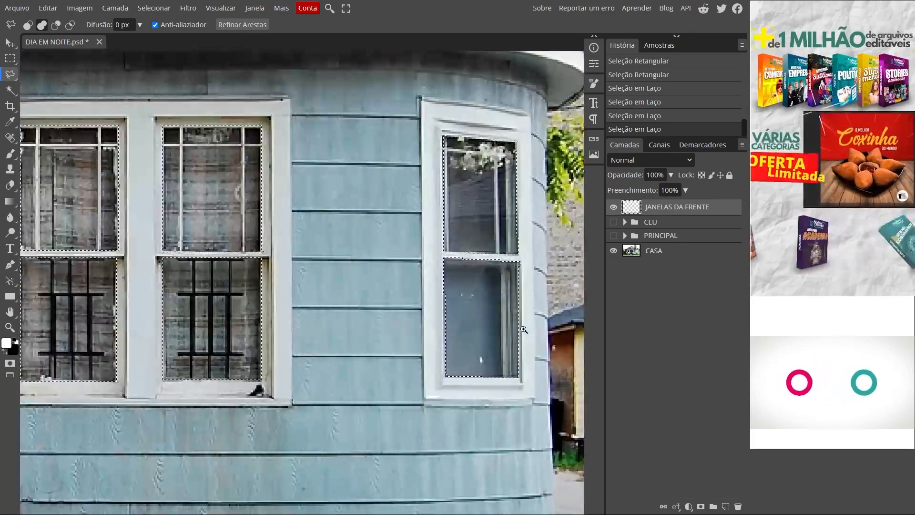
scroll(484, 324, up, 2)
drag(468, 286, 321, 258)
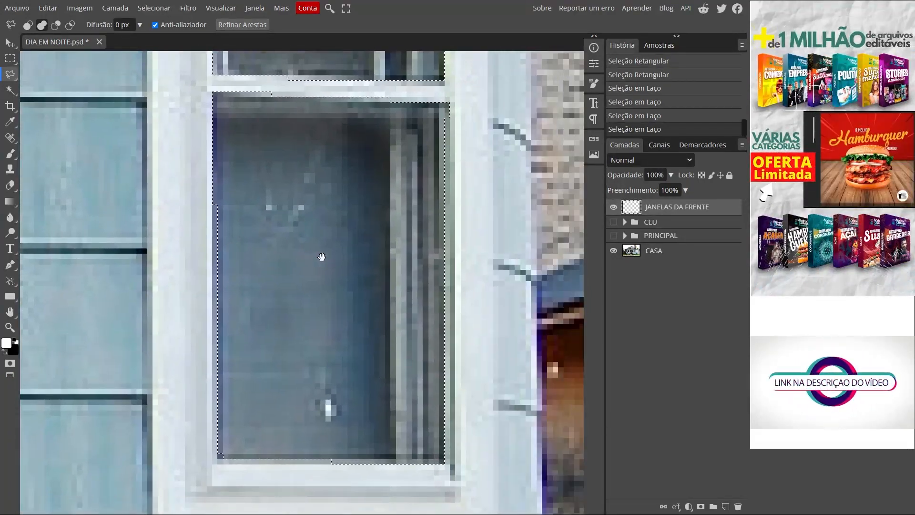
key(ctrl+z)
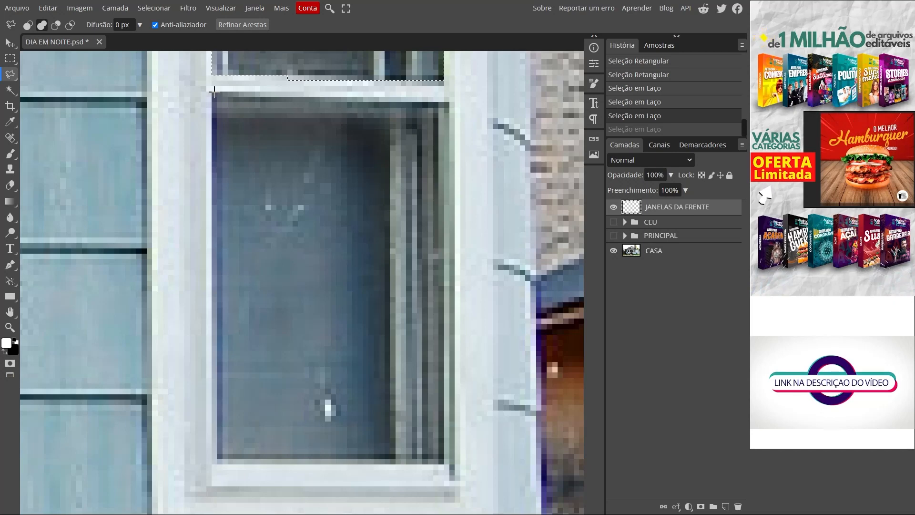
- Trace the lower pane of the far-right window corner by corner with the Polygonal Lasso to add it to the selection
click(212, 92)
click(217, 459)
click(444, 461)
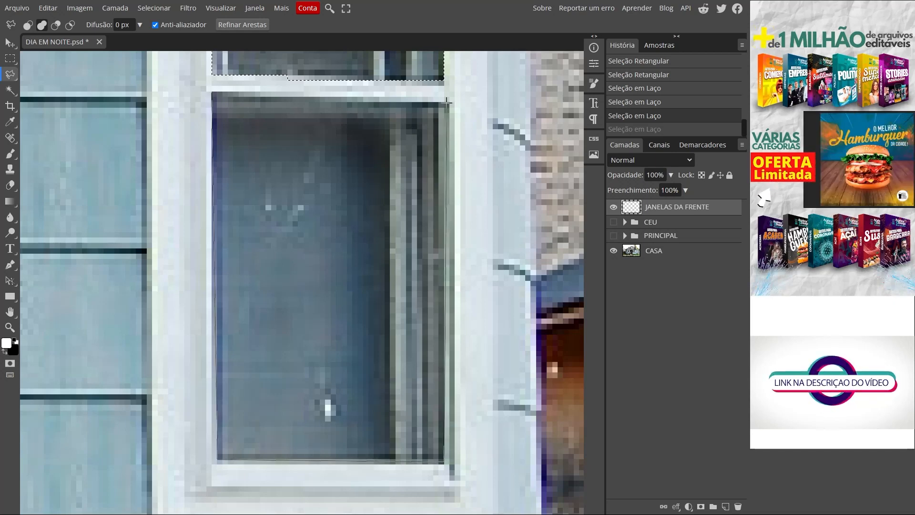
click(210, 90)
- Show the PRINCIPAL and CEU groups again and check the window selections against the night scene
key(ctrl+0)
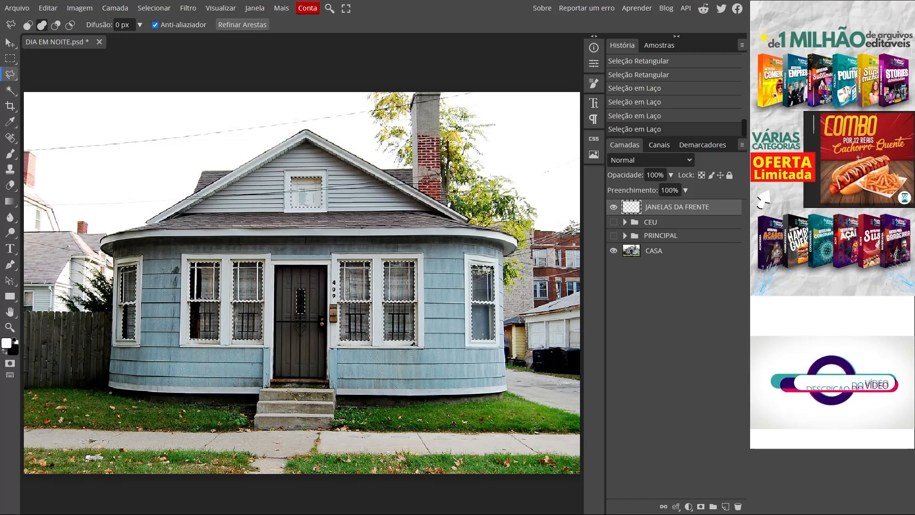
click(613, 235)
click(613, 222)
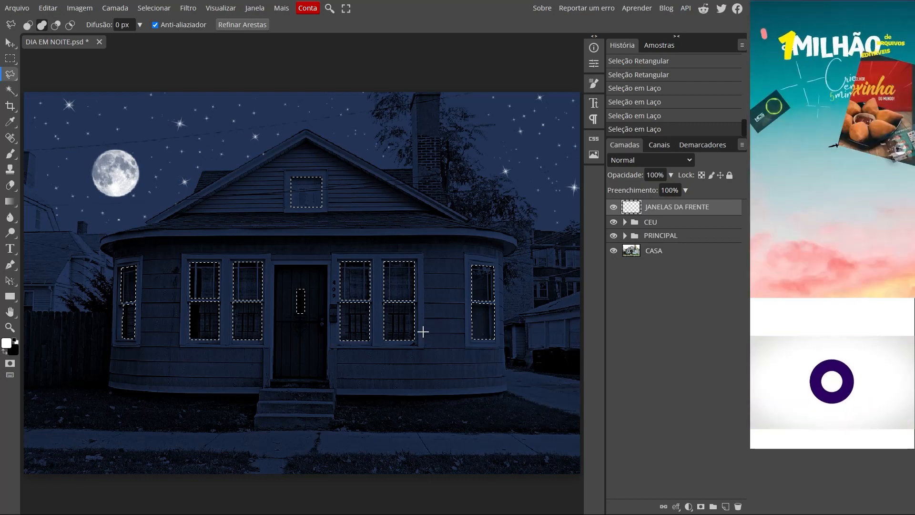
scroll(102, 342, up, 5)
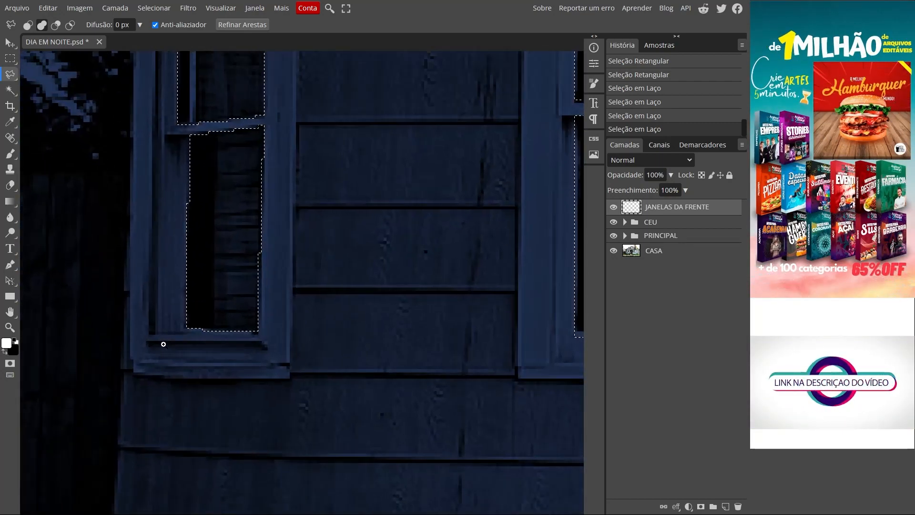
scroll(163, 344, down, 4)
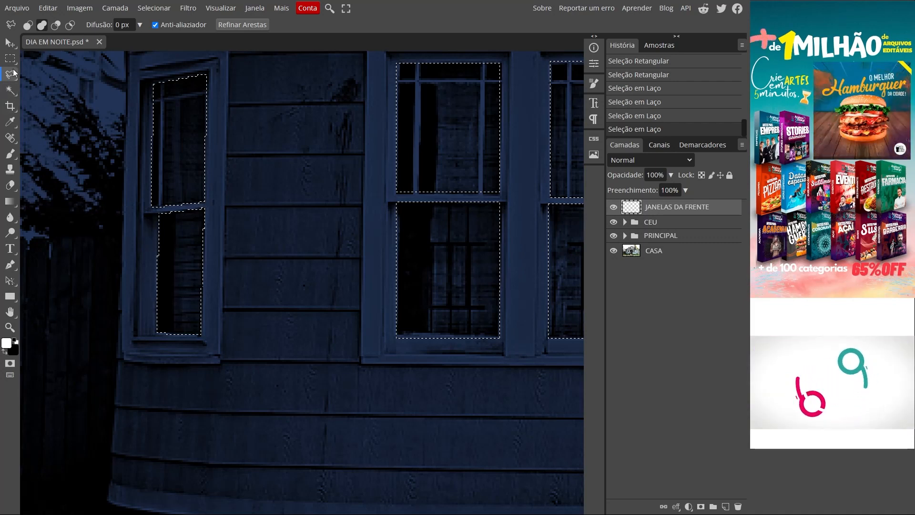
- Add the missed strip along the outer edge of the far-left window's lower pane to the selection with the Polygonal Lasso
click(149, 213)
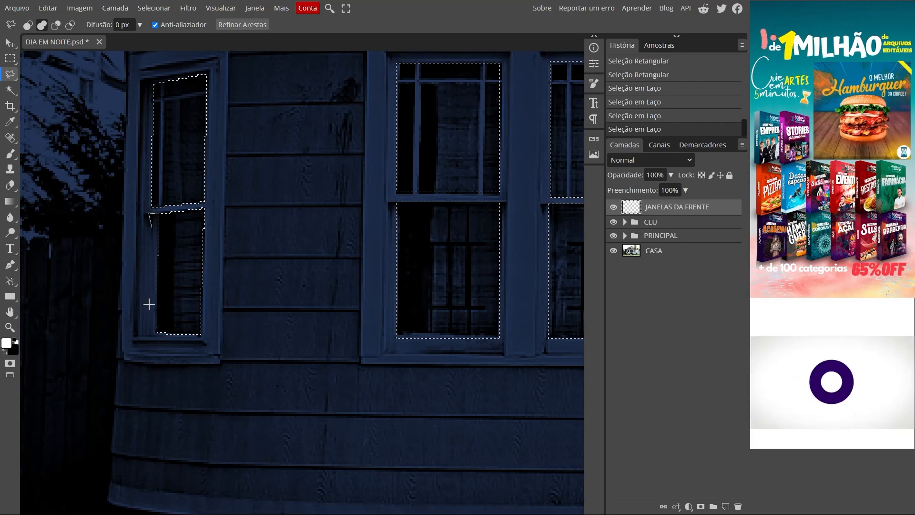
click(149, 332)
click(180, 332)
click(168, 215)
click(150, 213)
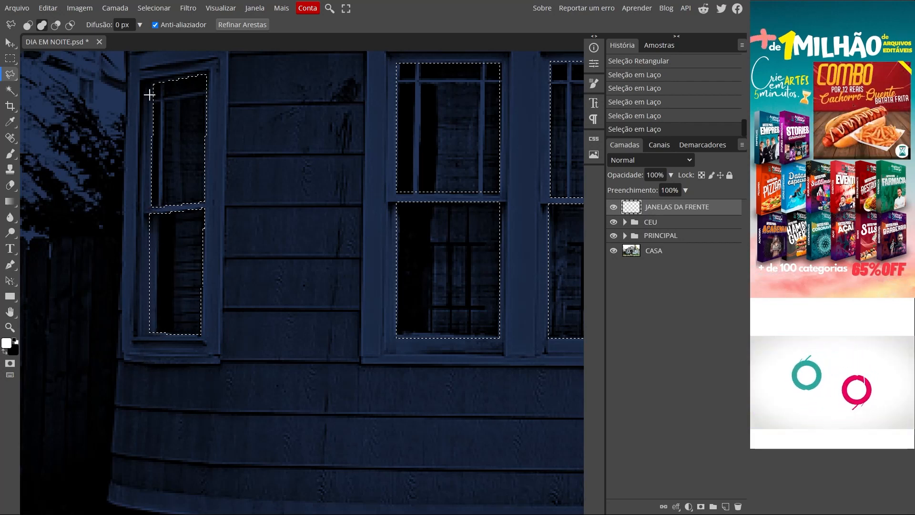
key(ctrl+0)
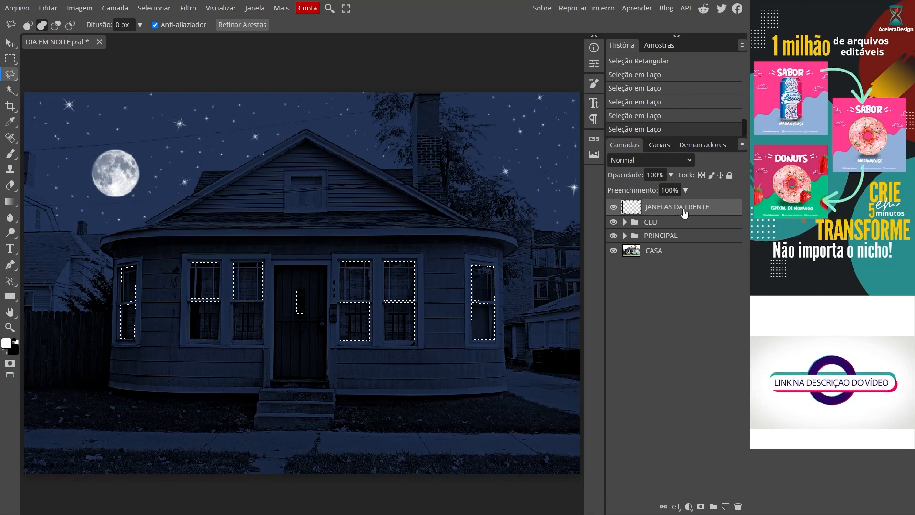
- Switch to the Paint Bucket (Lata de Tinta) and set the foreground colour to hex fbbd03
right_click(15, 204)
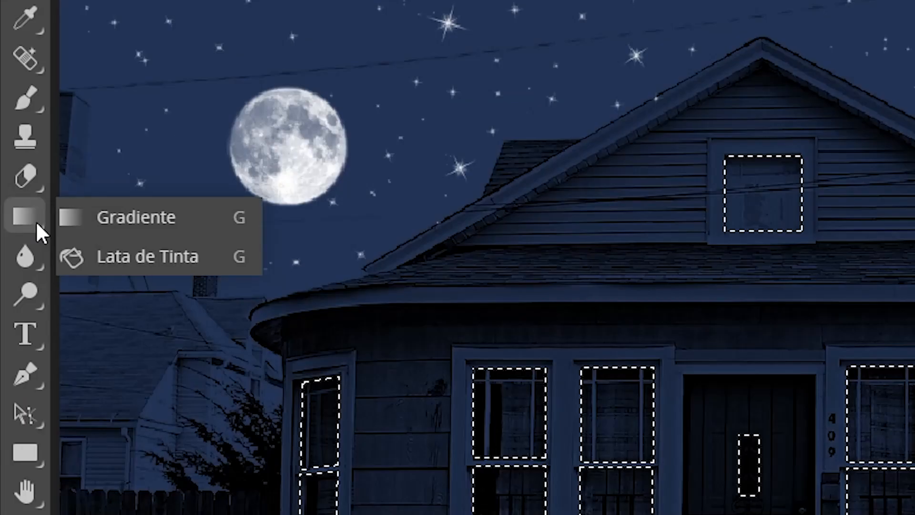
click(37, 224)
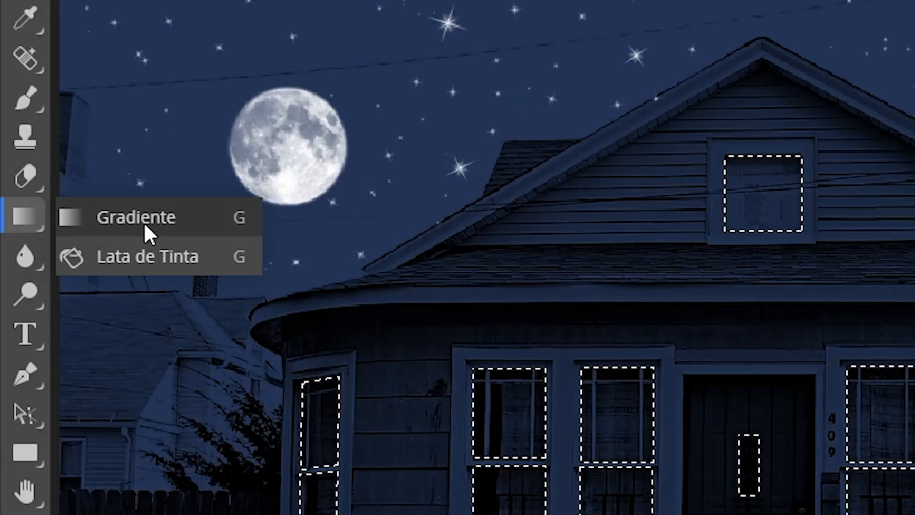
click(165, 255)
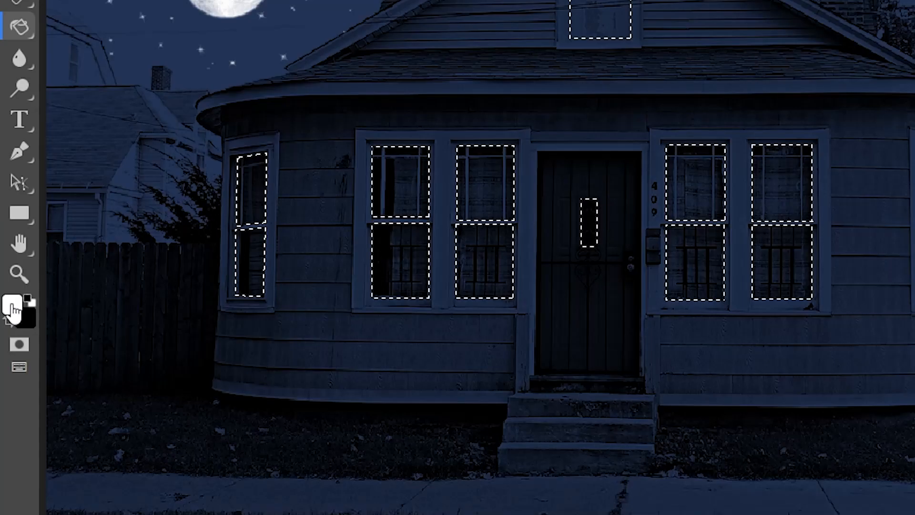
click(11, 305)
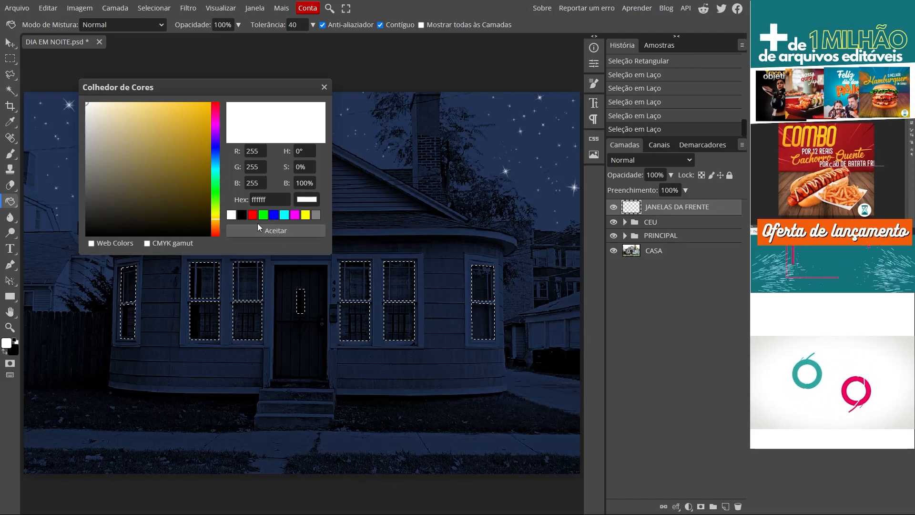
drag(216, 218, 212, 222)
drag(189, 116, 205, 109)
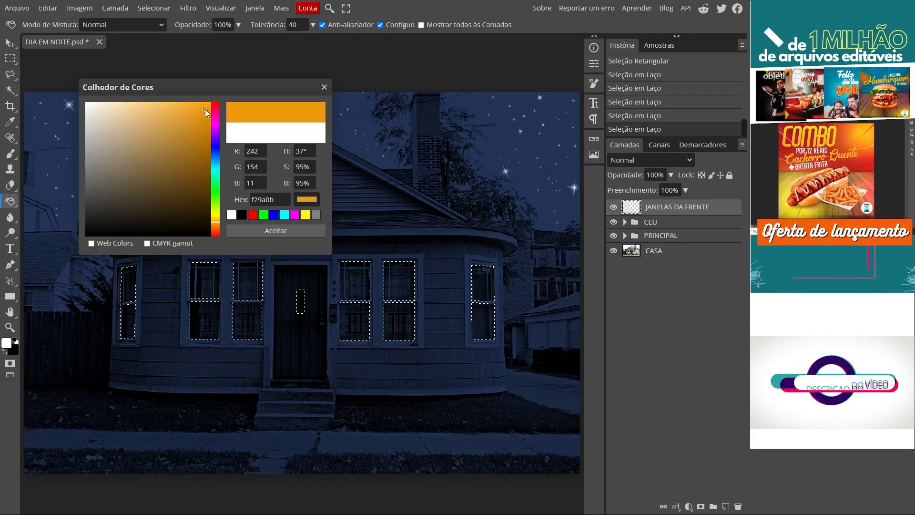
double_click(280, 203)
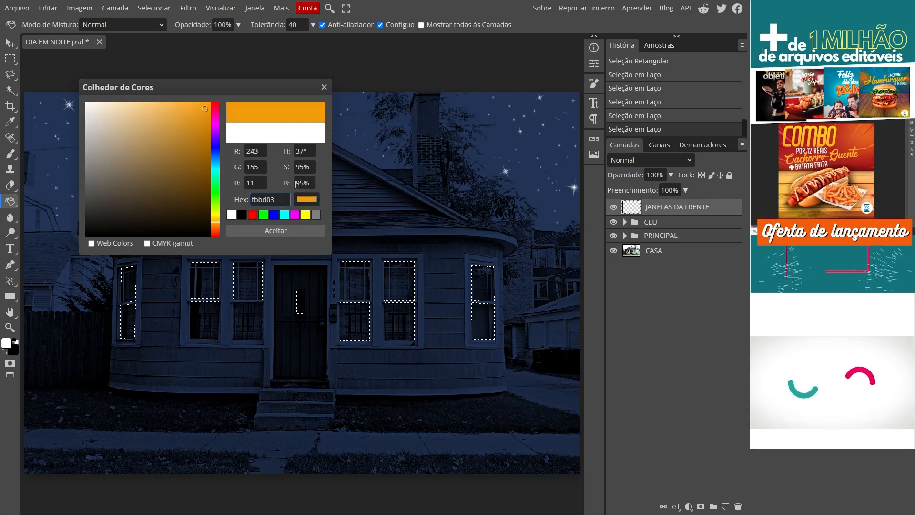
text(fbbd03)
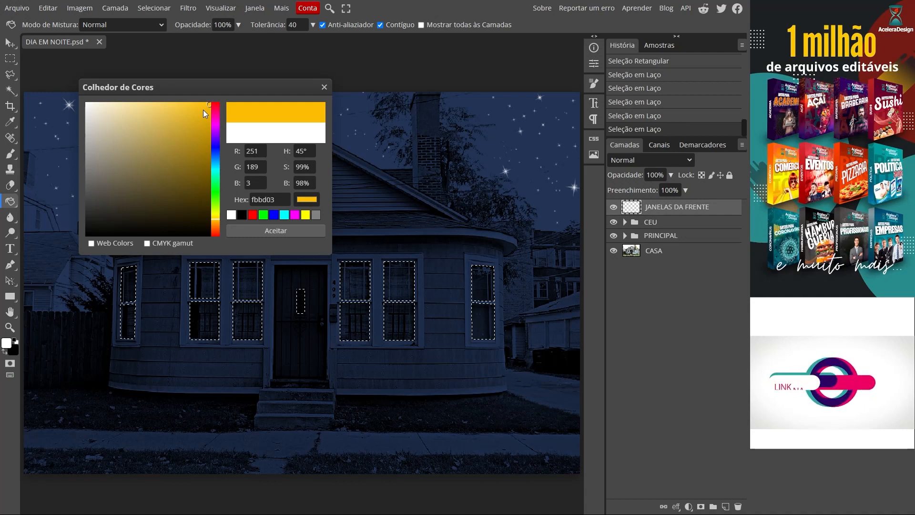
click(278, 231)
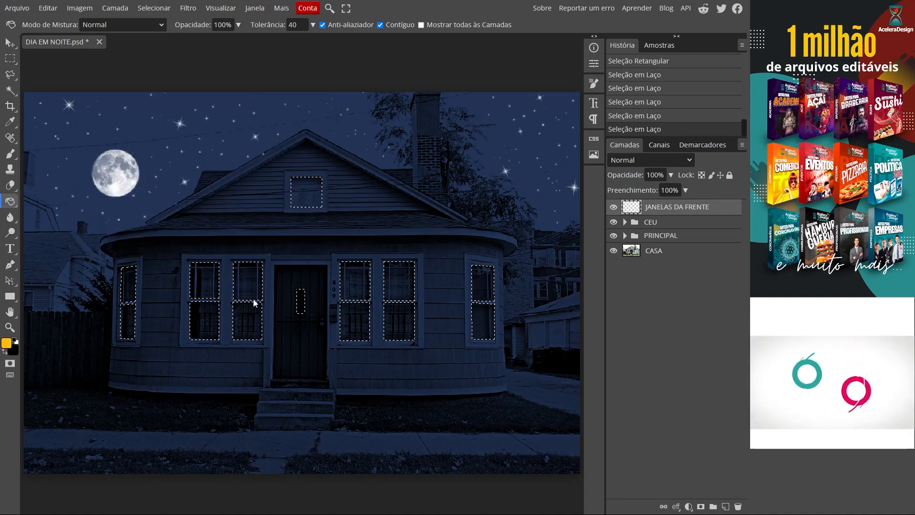
- Fill the window selection on JANELAS DA FRENTE with the foreground colour and deselect
click(311, 195)
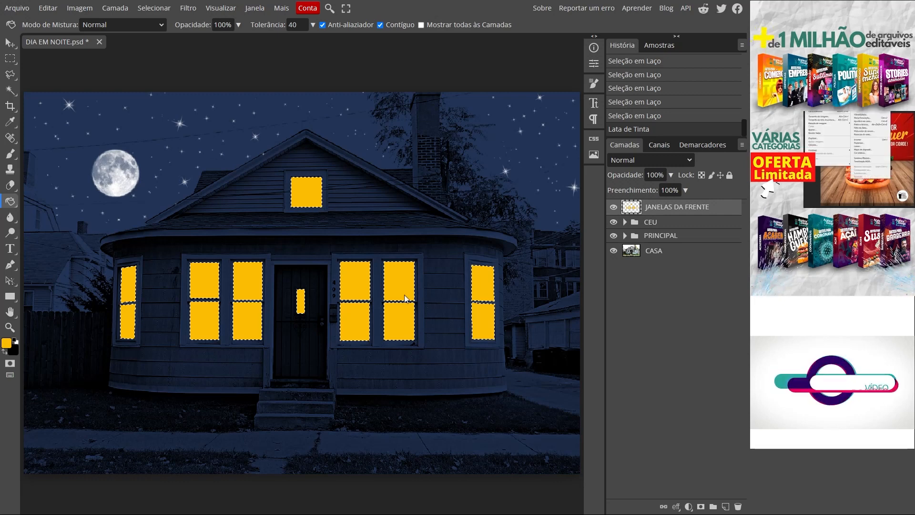
click(152, 9)
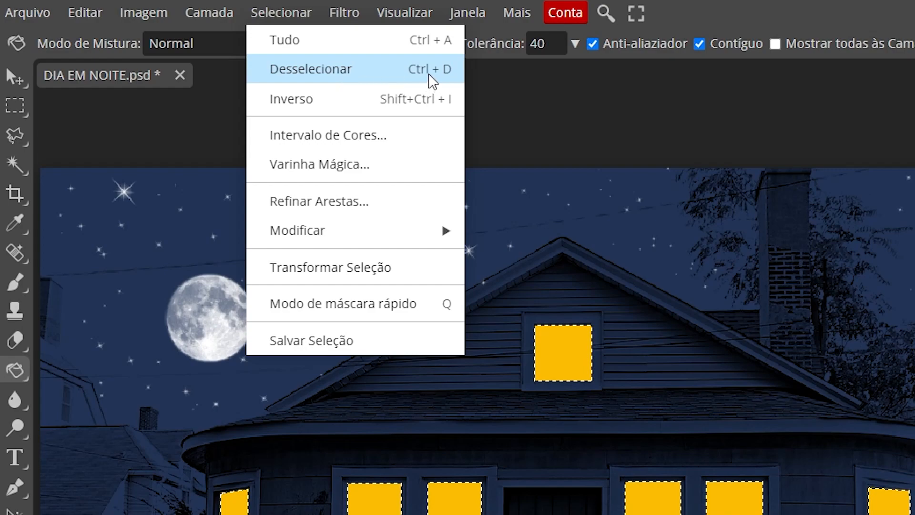
click(430, 75)
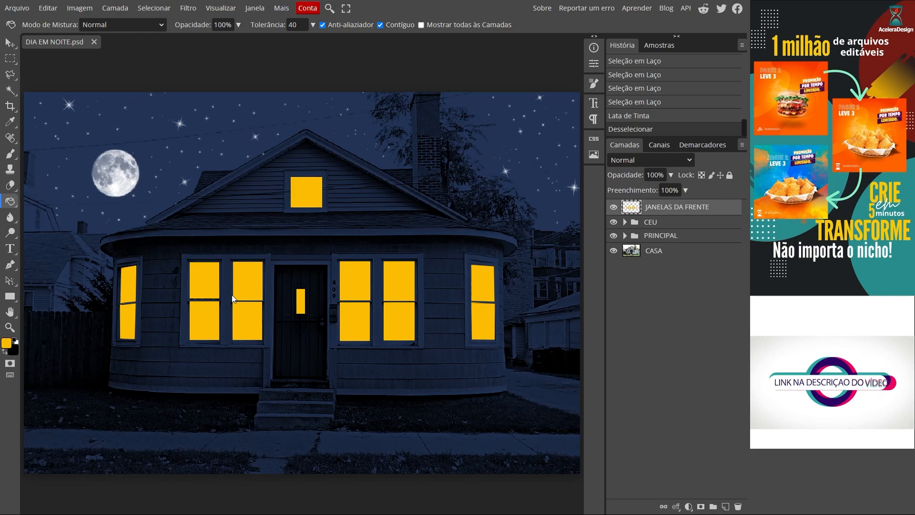
- Set the blend mode of the JANELAS DA FRENTE layer to Diferença
click(648, 158)
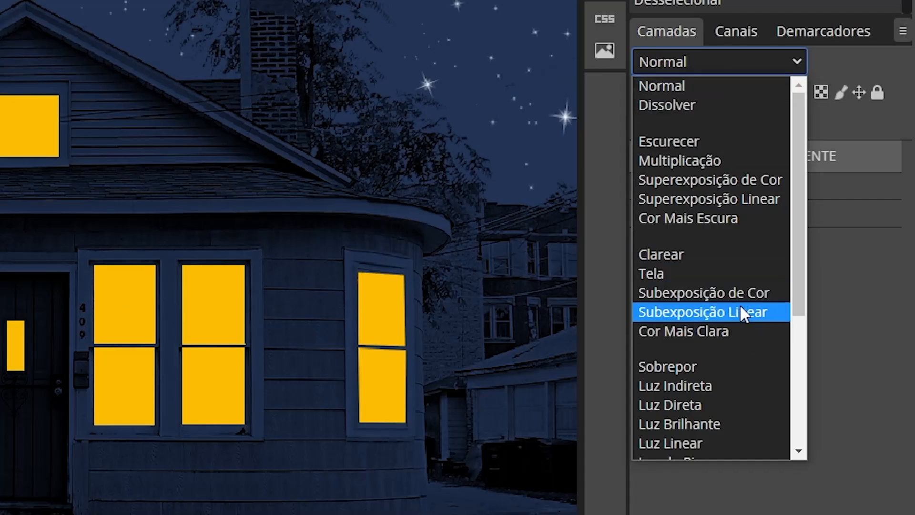
scroll(741, 310, down, 4)
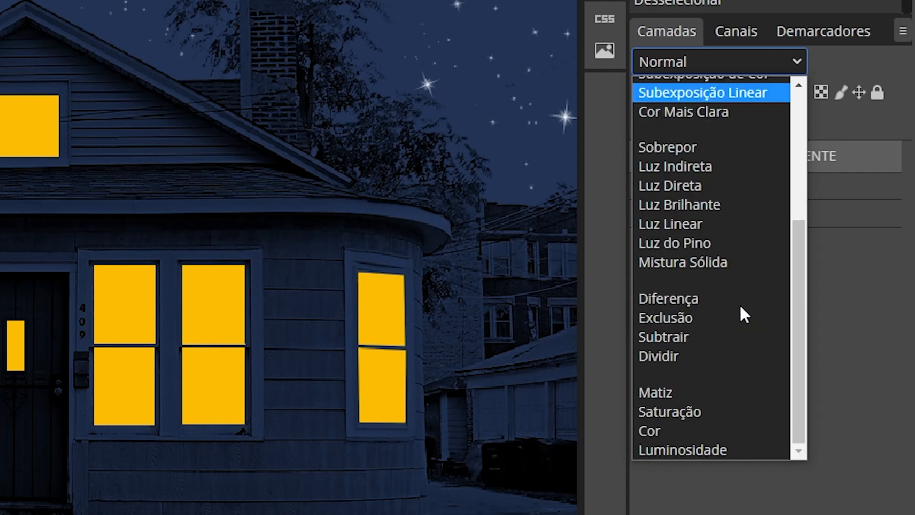
click(679, 299)
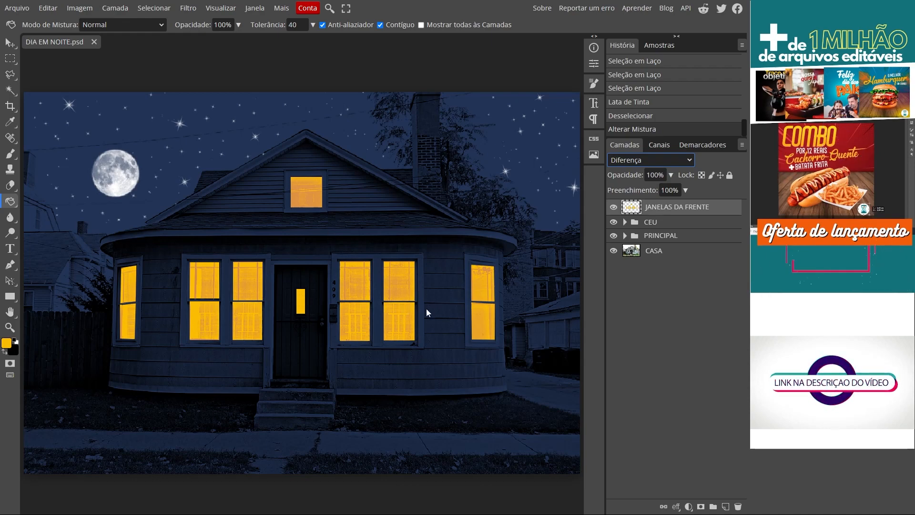
- Add an inner shadow (Sombra Interna) to the JANELAS DA FRENTE layer with distance 3 px and size 3 px, comparing it on and off
drag(397, 318, 431, 317)
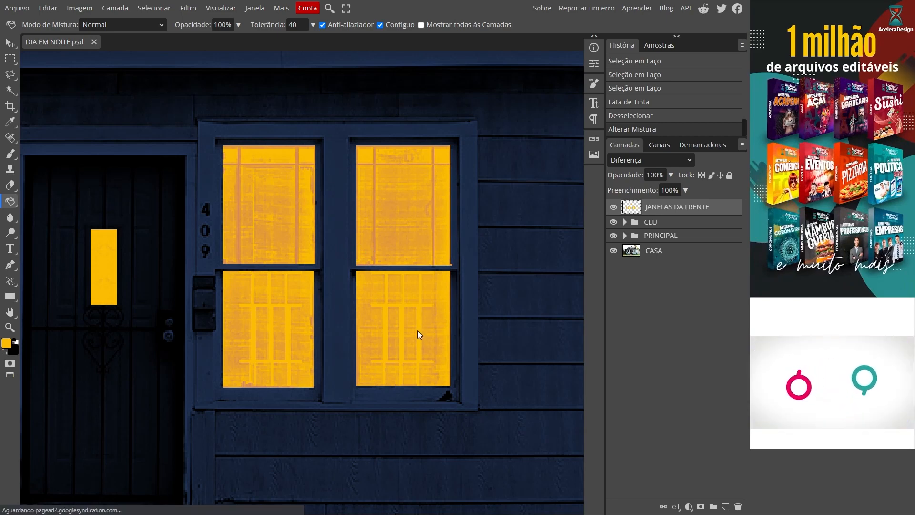
double_click(721, 211)
drag(284, 91, 370, 37)
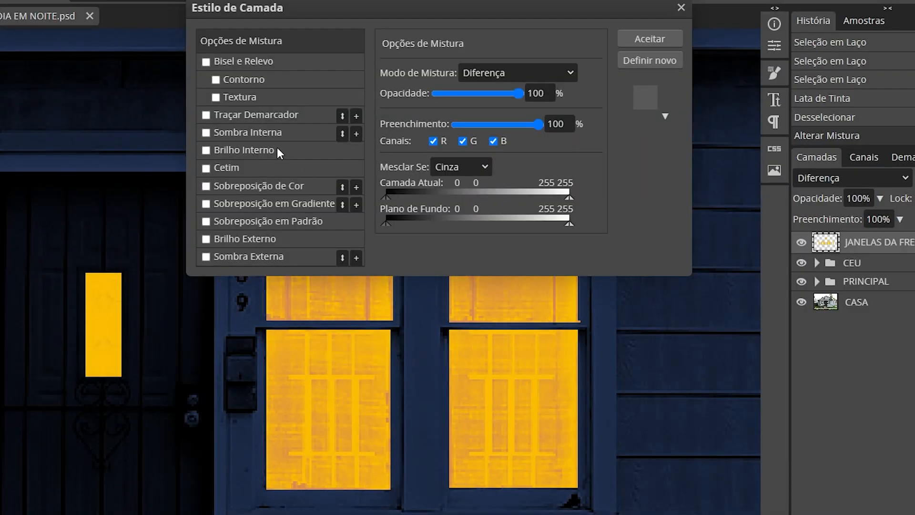
click(257, 133)
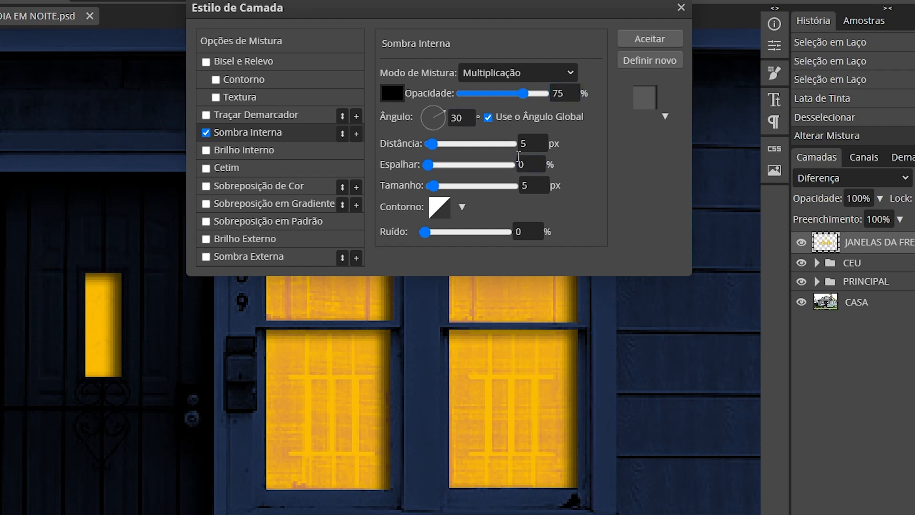
drag(533, 143, 475, 139)
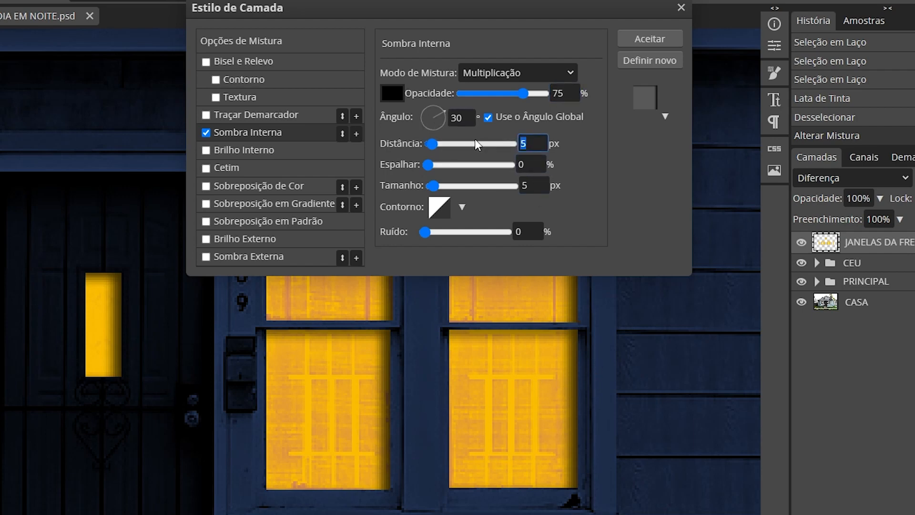
text(3)
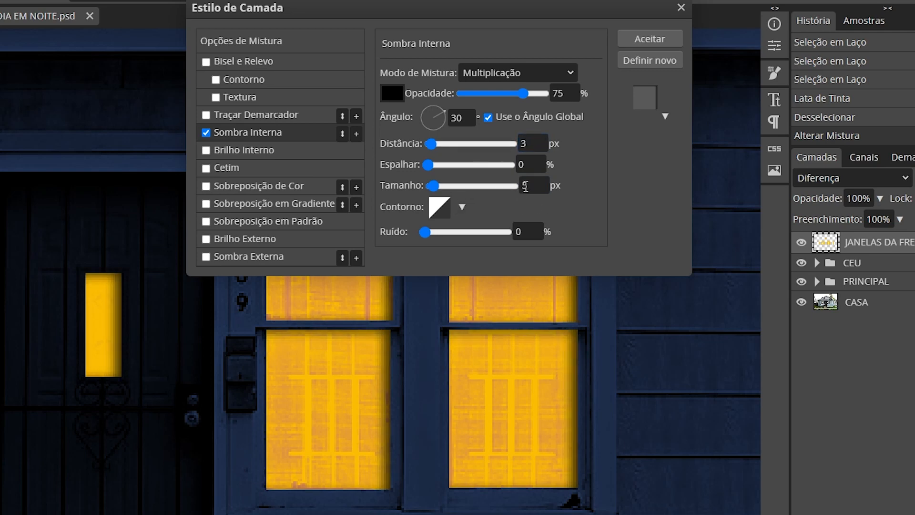
drag(525, 185, 502, 181)
text(3)
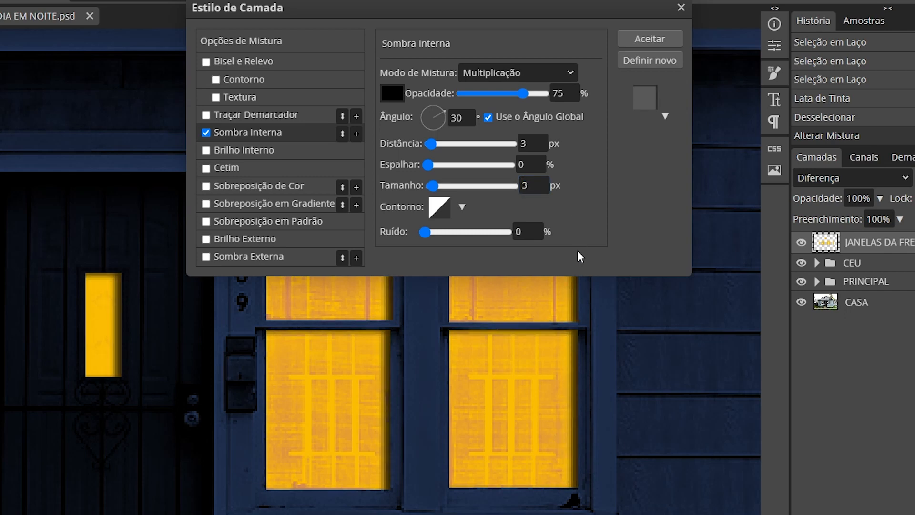
click(206, 133)
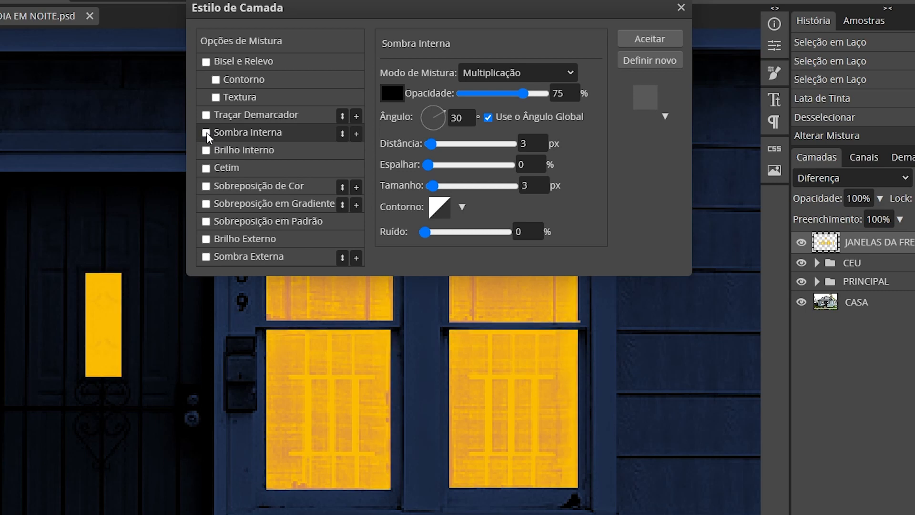
click(206, 132)
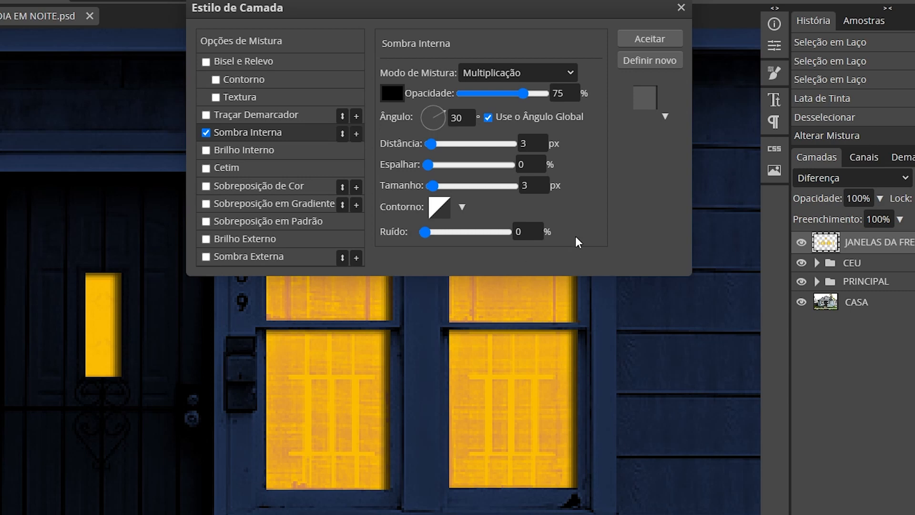
- Add an inner glow (Brilho Interno) to the windows with Multiplicação blend mode and colour fcd561
click(263, 151)
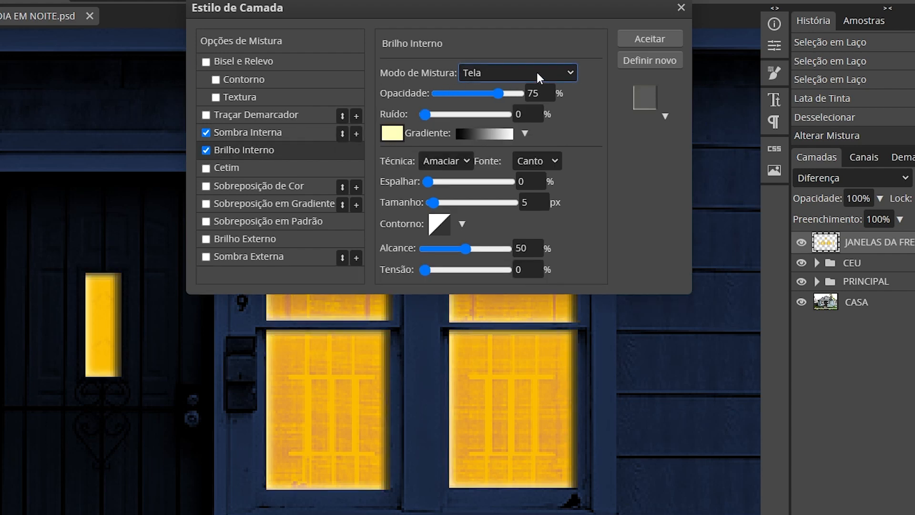
click(536, 73)
click(519, 140)
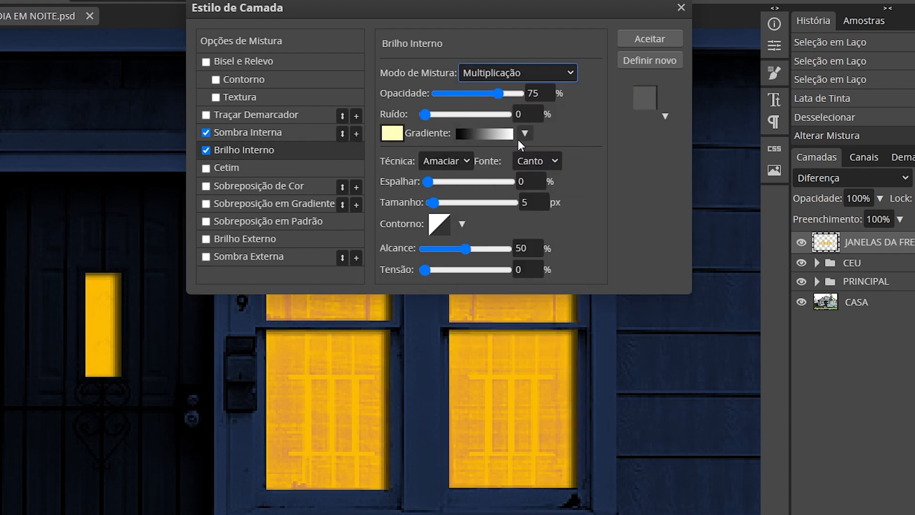
click(541, 113)
click(391, 133)
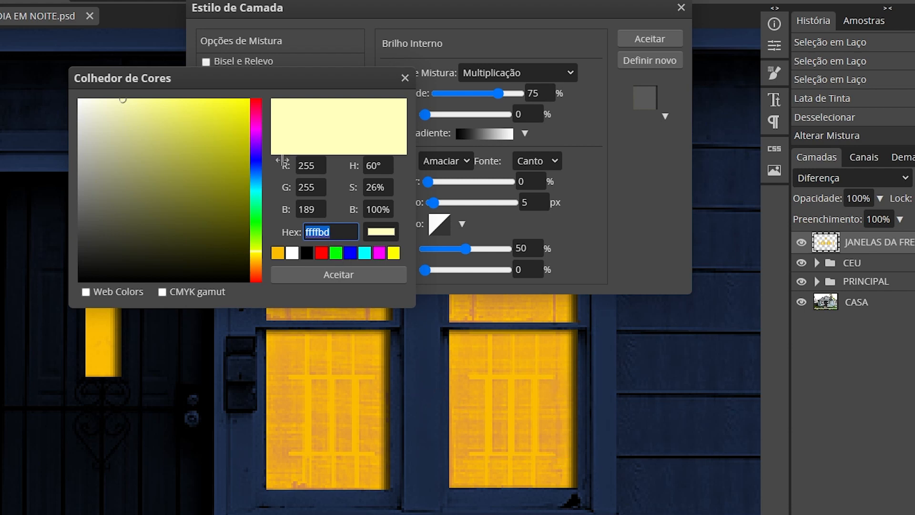
click(277, 252)
drag(184, 101, 196, 100)
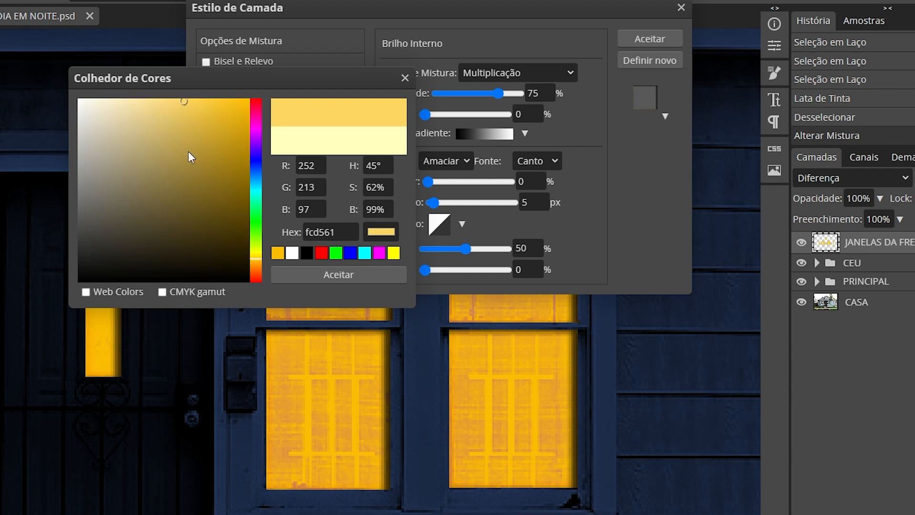
click(342, 271)
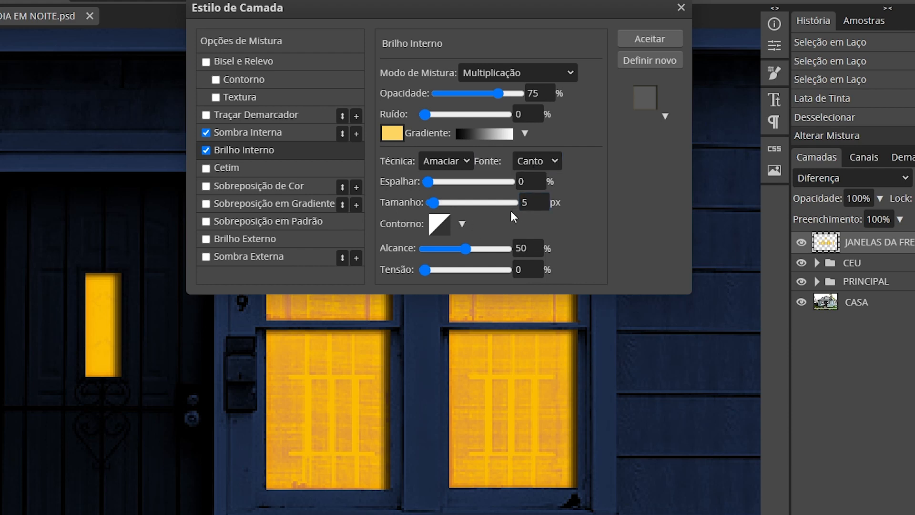
- Set the inner glow's size to 16 px and compare the windows with the effect on and off
click(534, 208)
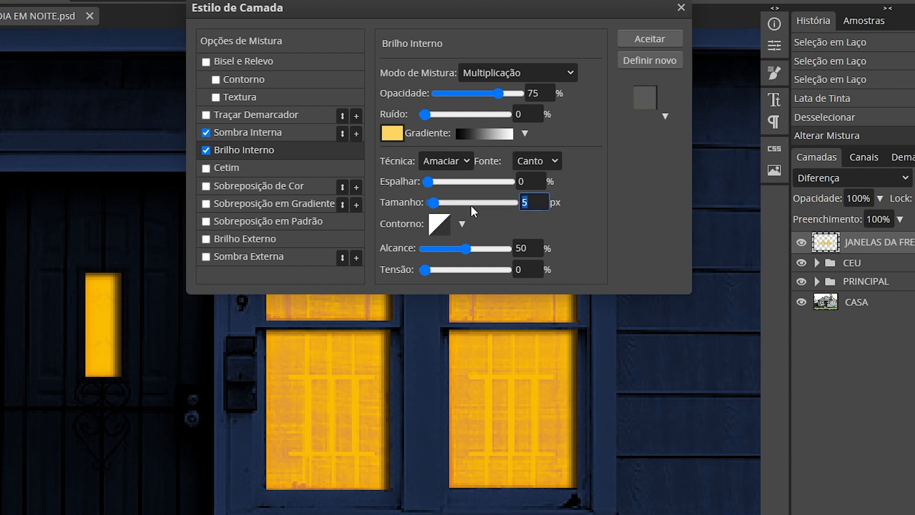
text(16)
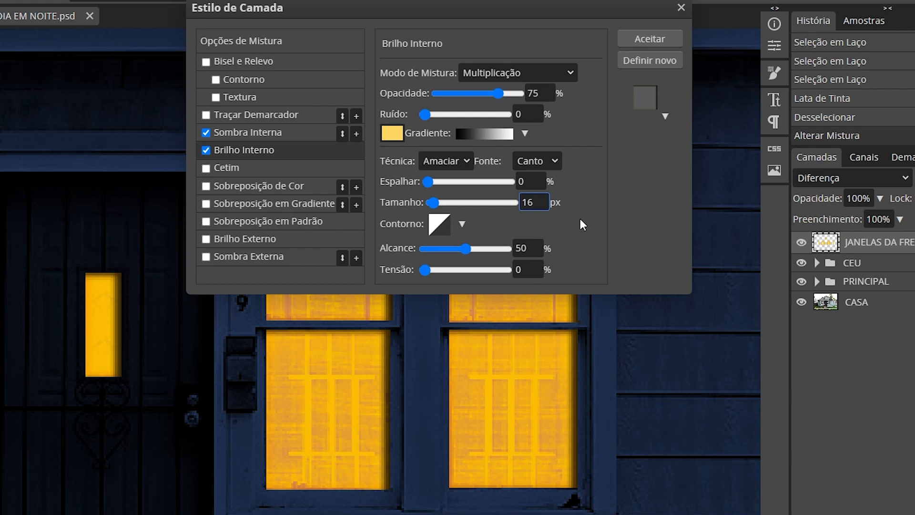
click(205, 150)
click(206, 150)
click(206, 150)
click(206, 151)
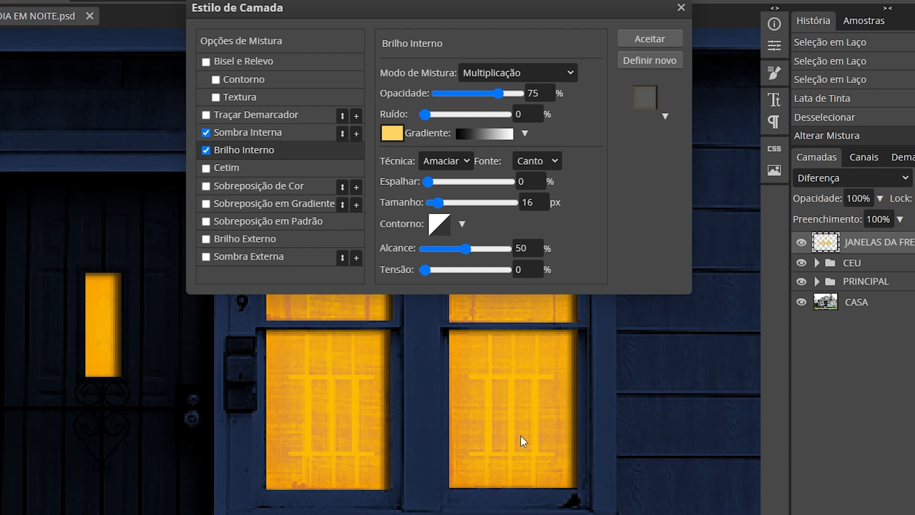
- Add a Cetim effect to the windows with blend mode Luz do Pino, 25% opacity and a 45° angle
click(228, 167)
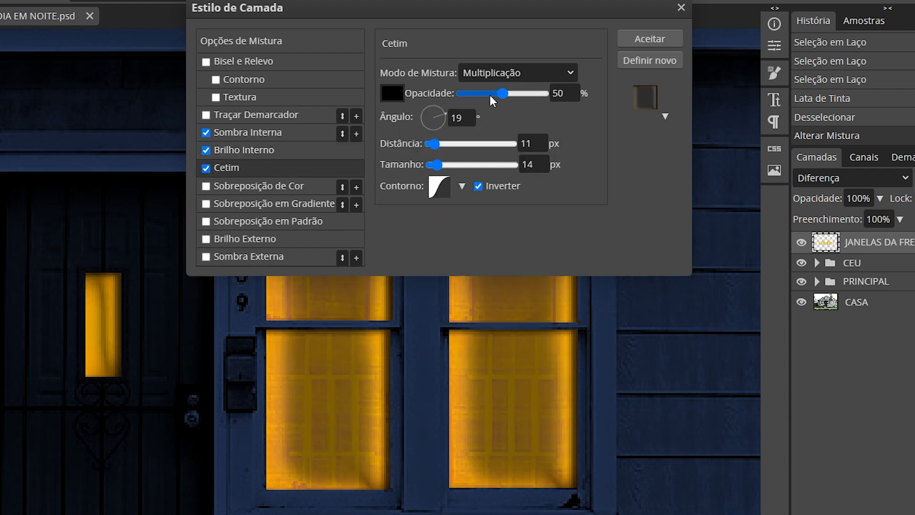
click(520, 74)
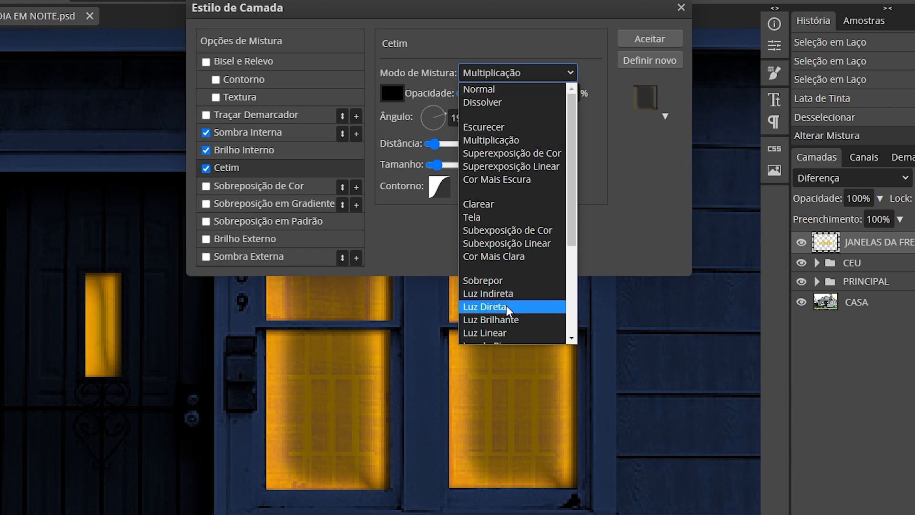
scroll(524, 286, down, 3)
click(505, 216)
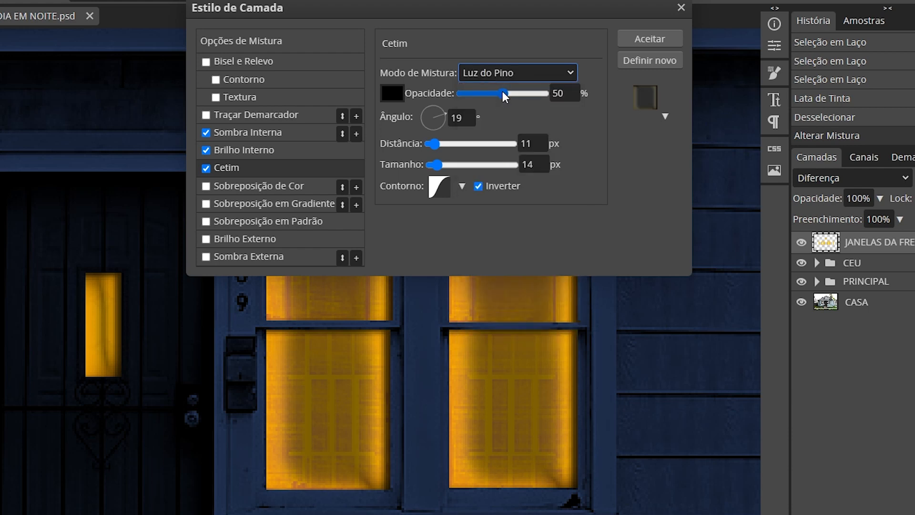
drag(502, 91, 482, 93)
double_click(461, 118)
text(45)
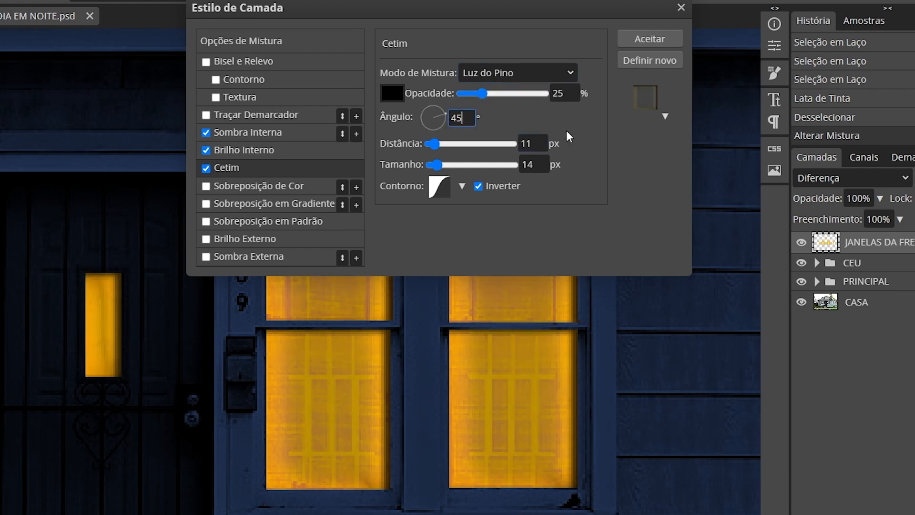
- Set the Cetim effect's distance to 8 px and its size to 11 px
key(Tab)
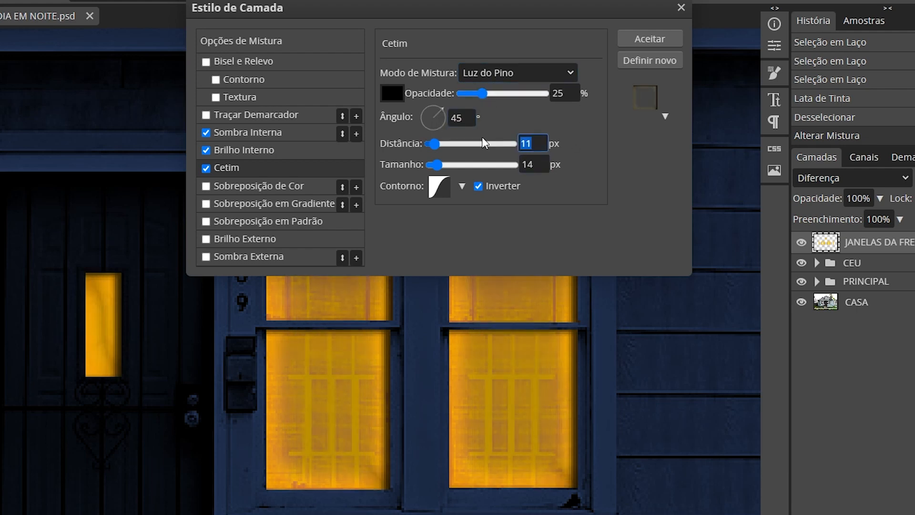
text(8)
key(Tab)
text(11)
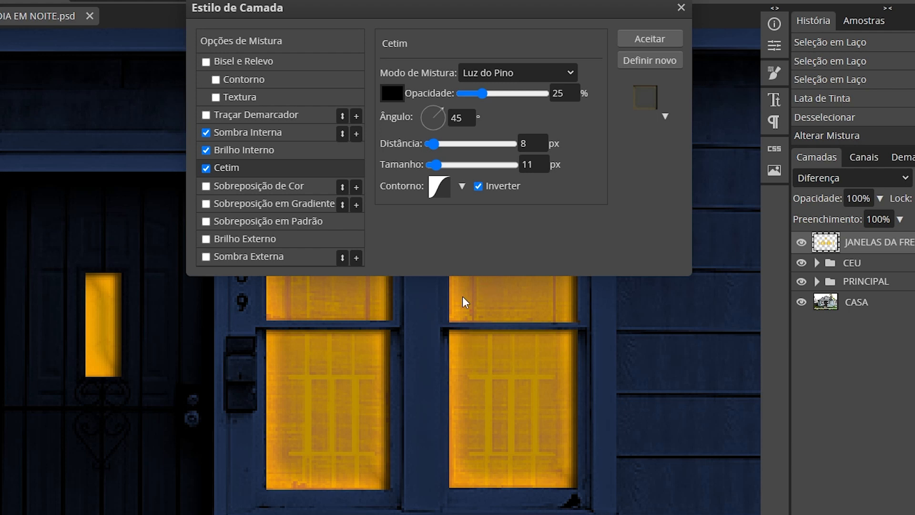
- Choose a contour with several sharp peaks for the Cetim effect and accept the layer style
click(462, 187)
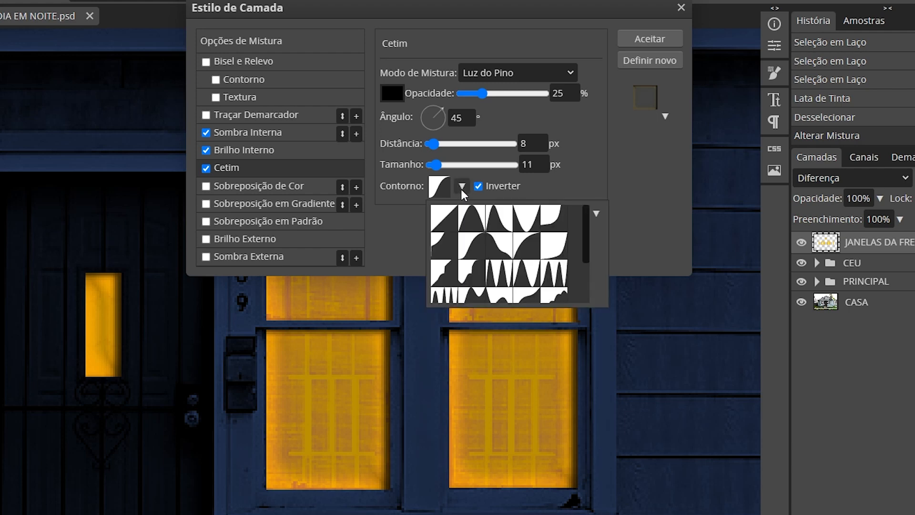
click(552, 282)
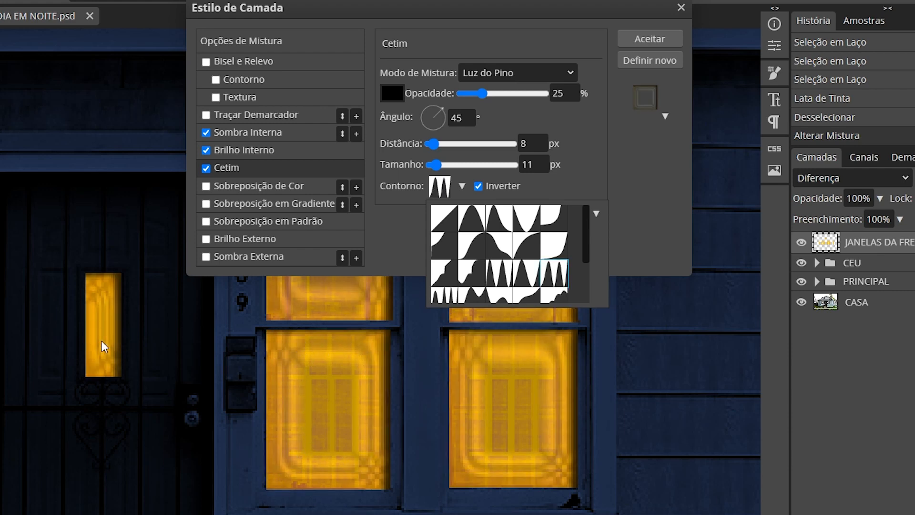
click(651, 38)
key(ctrl+0)
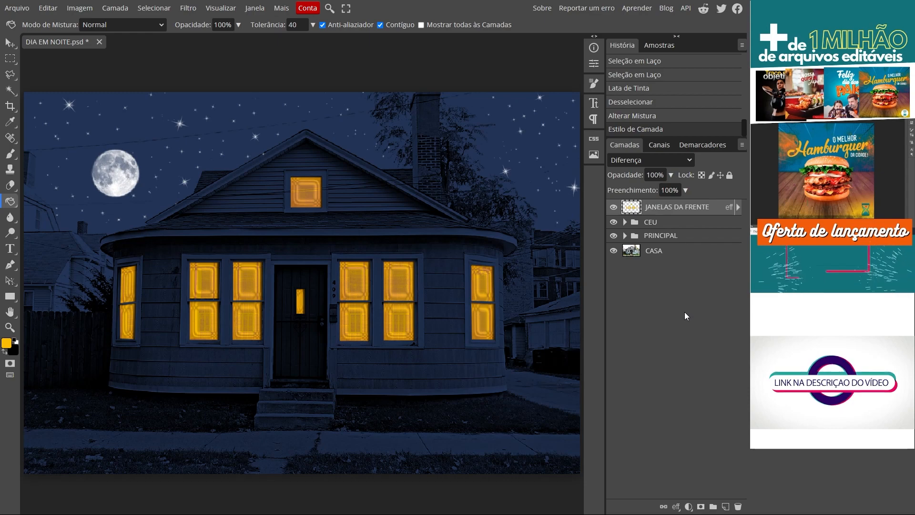
- Save the document and add a new layer named LUZ ESQUERDA above JANELAS DA FRENTE
click(16, 8)
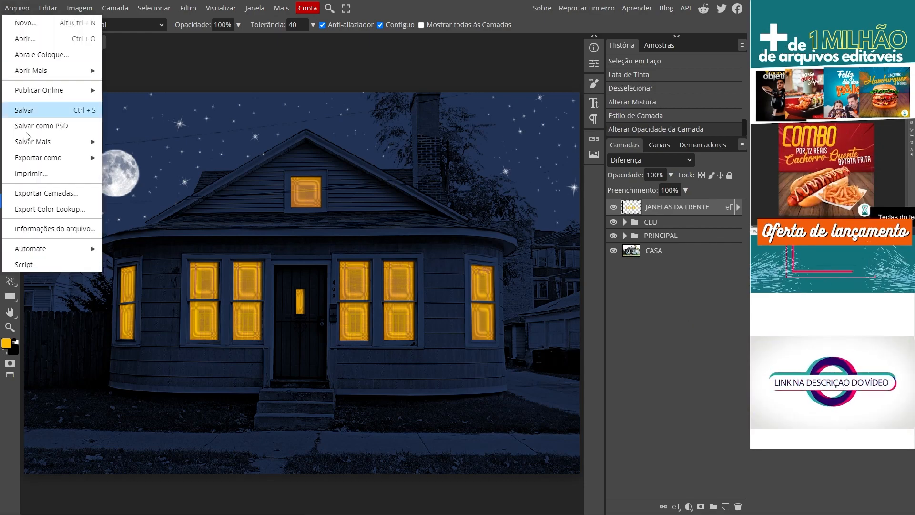
click(47, 110)
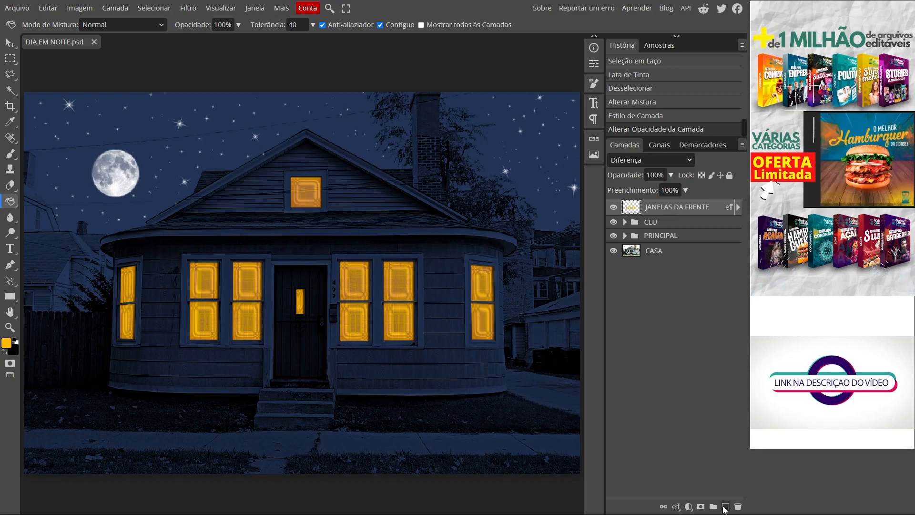
click(725, 507)
text(LUZ ESQUERDA)
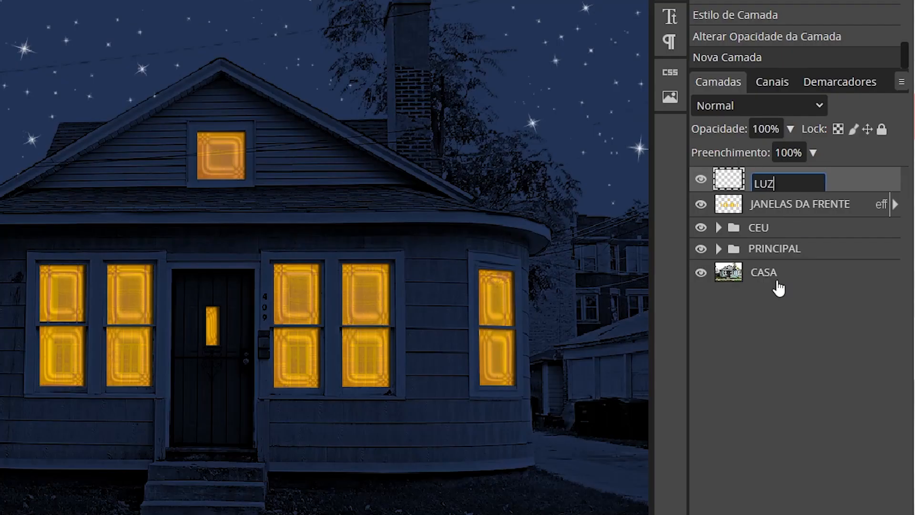
key(Return)
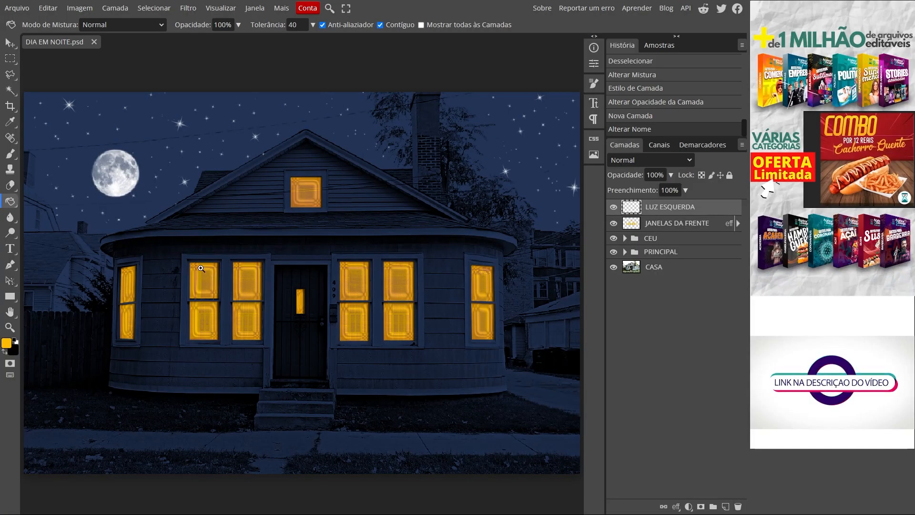
- Make a small perfectly circular selection near the top of the upper pane in the first window left of the door
scroll(196, 259, up, 5)
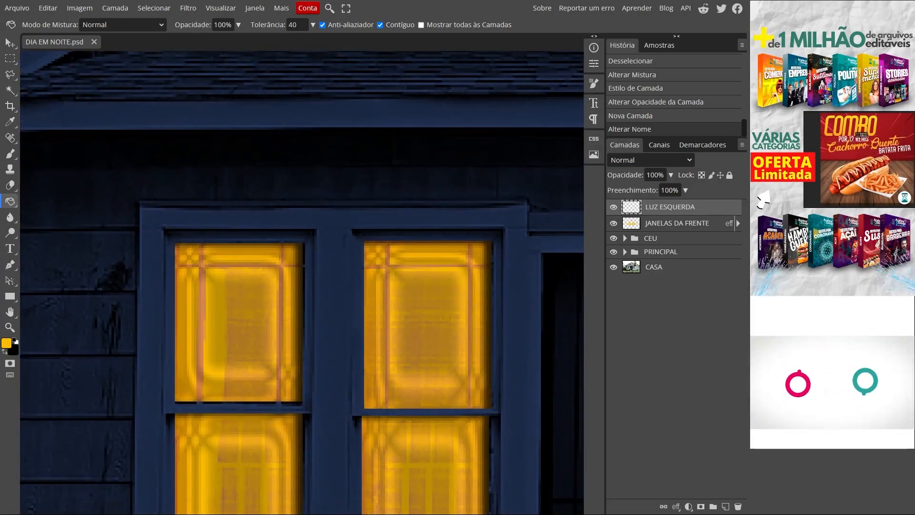
click(10, 59)
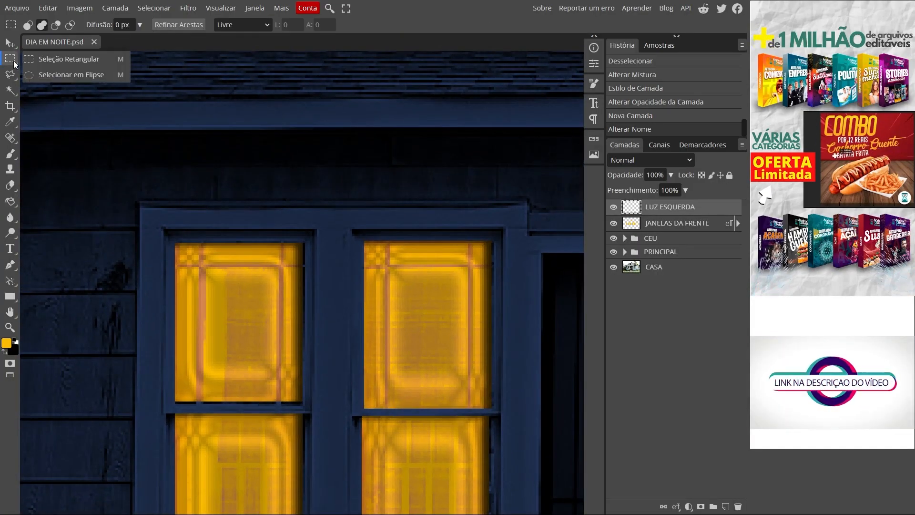
click(88, 75)
drag(223, 246, 280, 315)
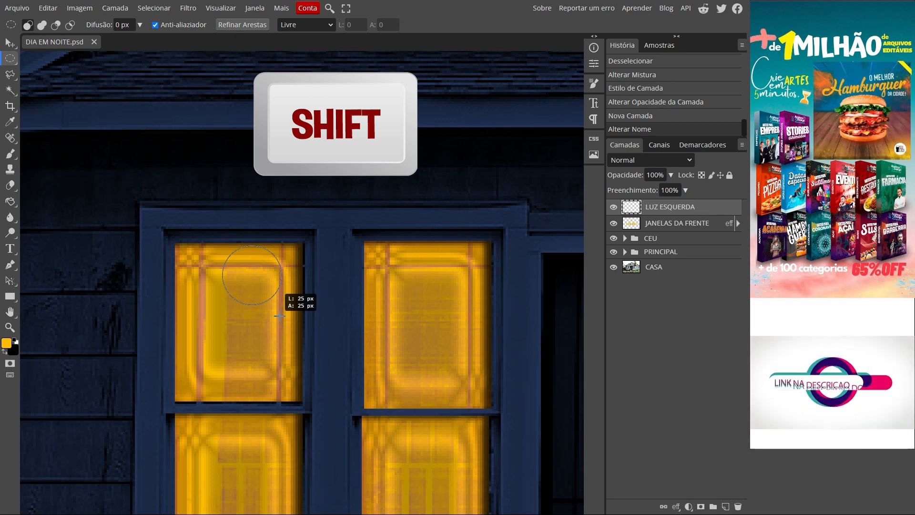
drag(280, 316, 267, 299)
click(266, 299)
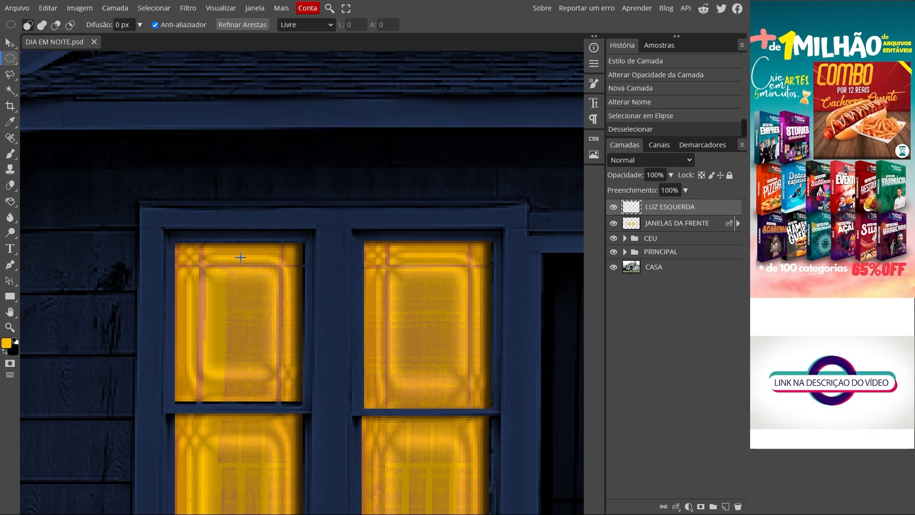
drag(220, 246, 252, 304)
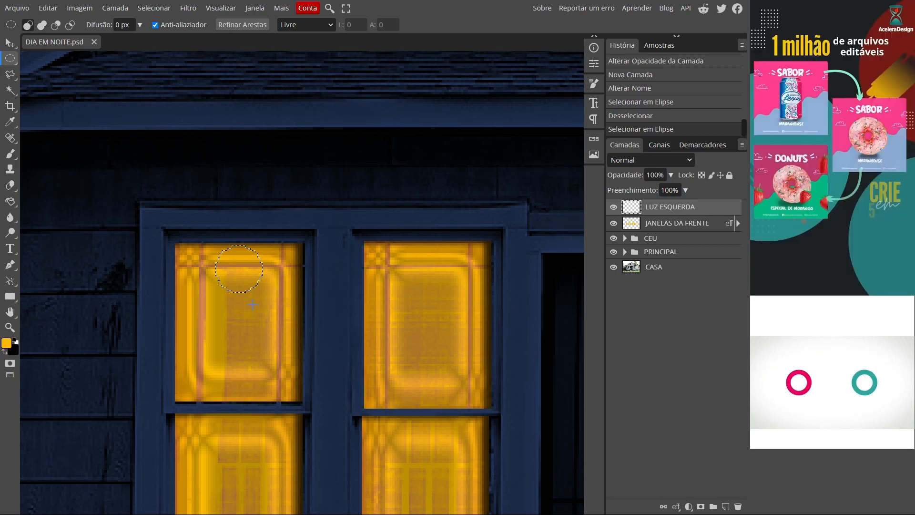
- Fill the circular selection on LUZ ESQUERDA with yellow fff600 and deselect it
click(10, 202)
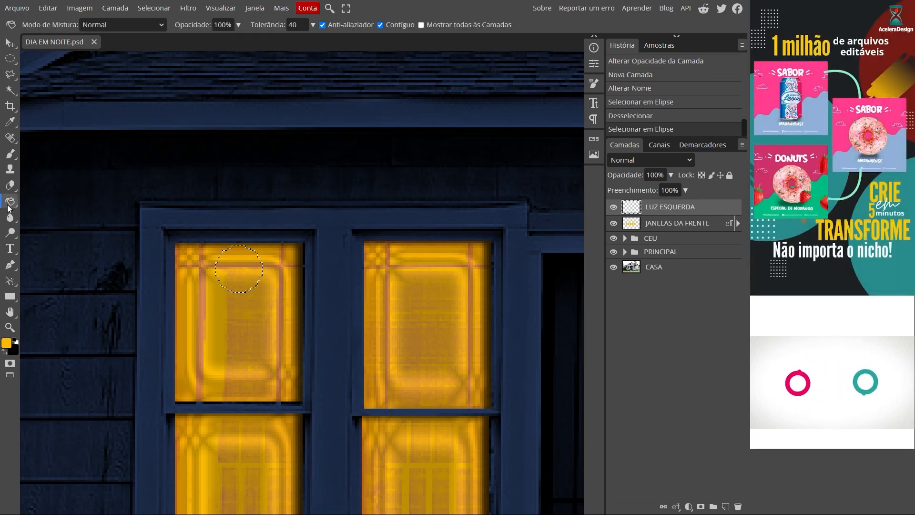
click(7, 346)
double_click(268, 200)
text(fff600)
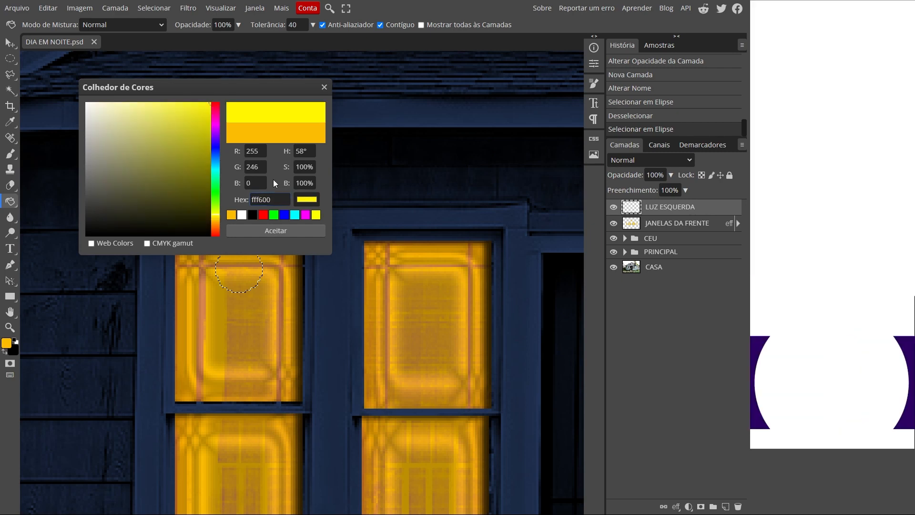
click(266, 231)
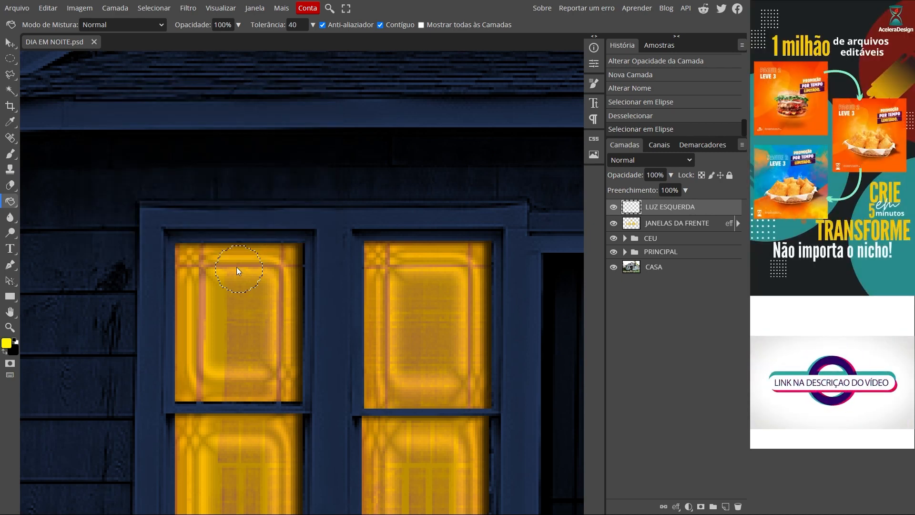
click(236, 267)
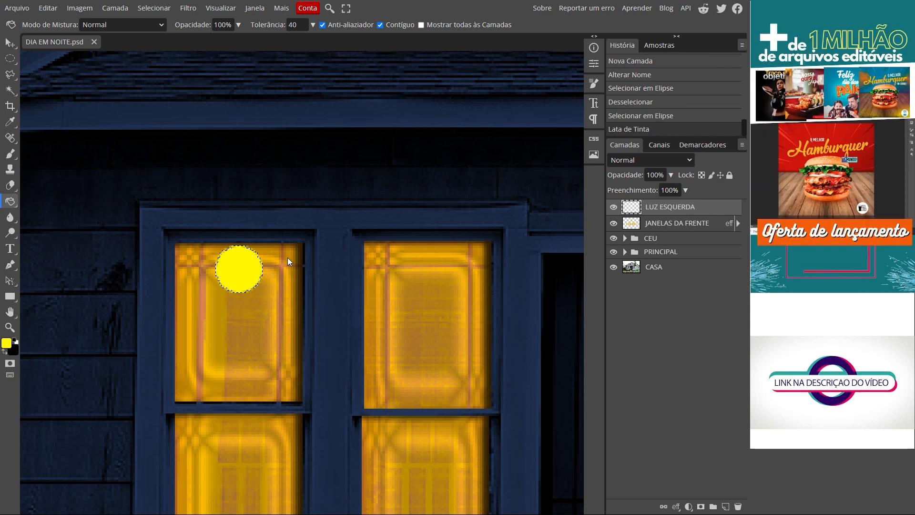
key(ctrl+d)
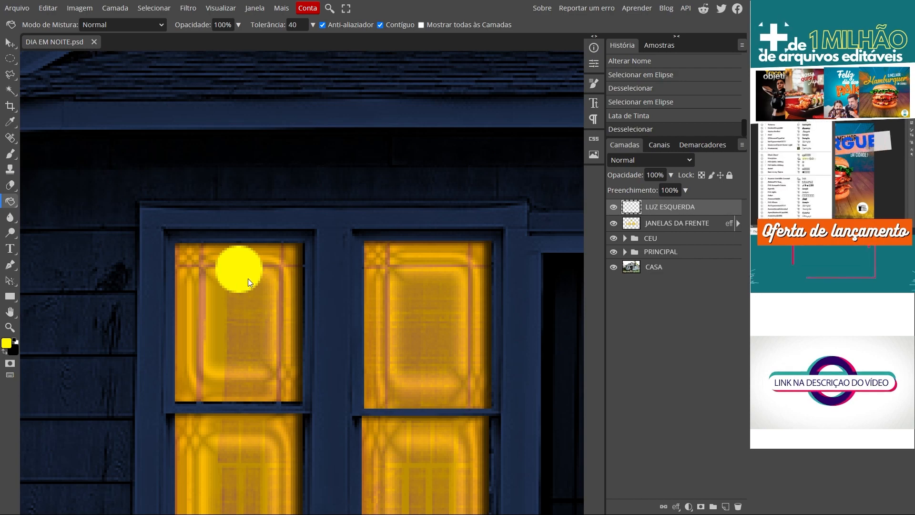
- Set the LUZ ESQUERDA layer's blend mode to Sobrepor, comparing the yellow circle with Normal mode
key(ctrl+0)
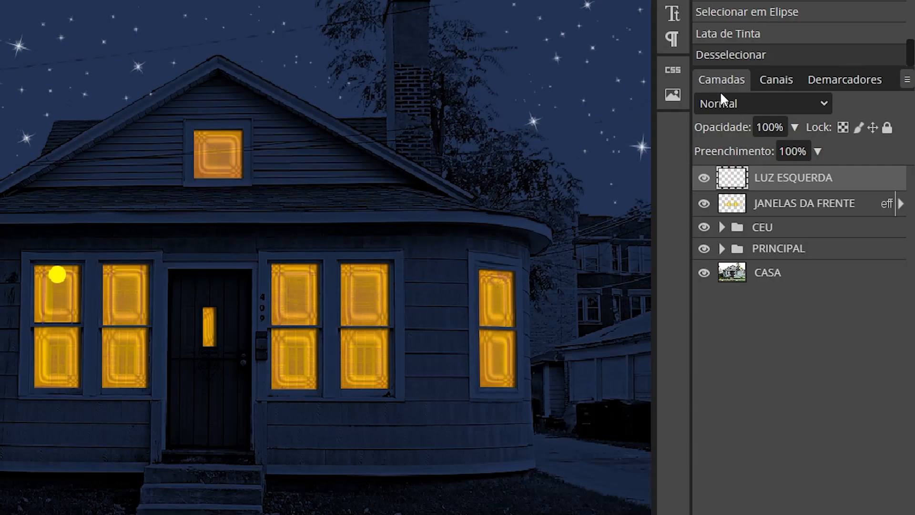
click(743, 106)
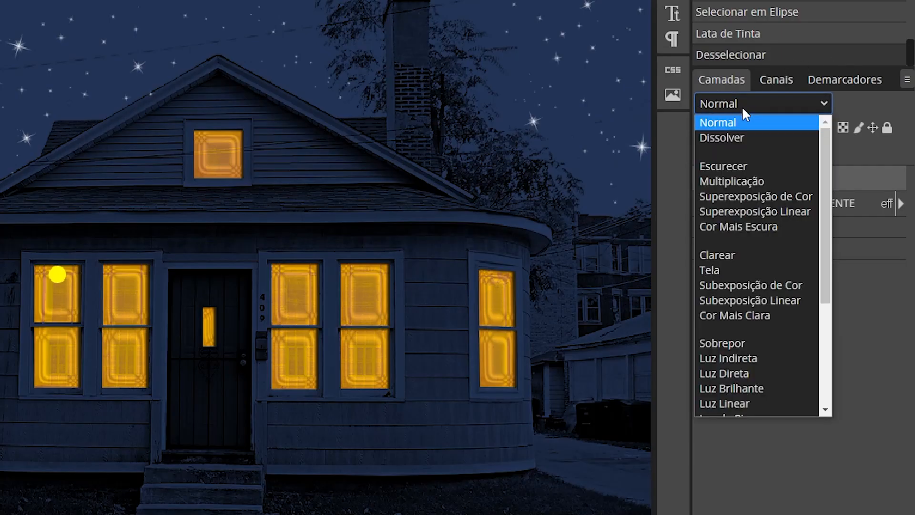
click(734, 343)
scroll(134, 293, up, 5)
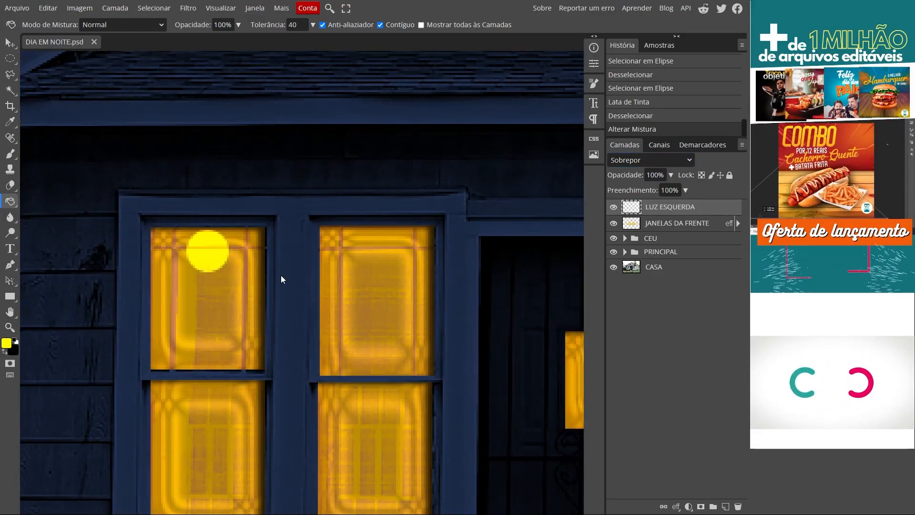
click(650, 160)
click(637, 171)
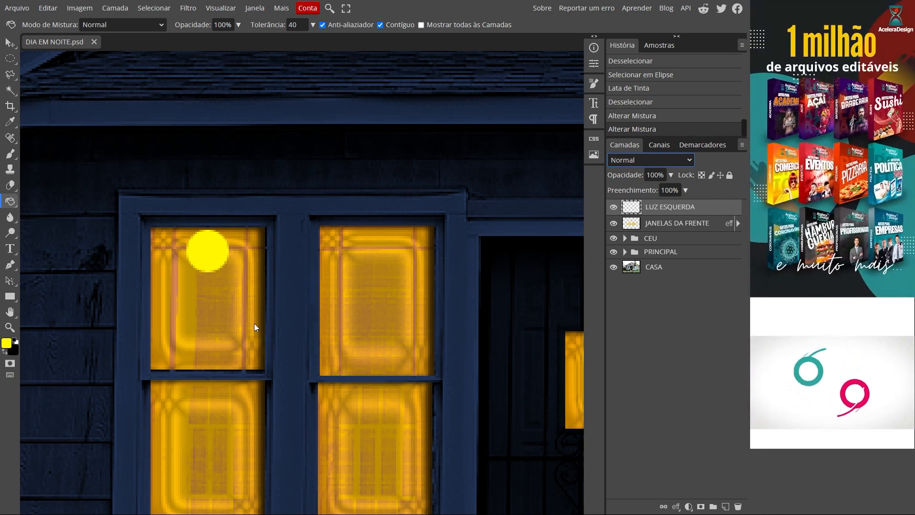
click(626, 161)
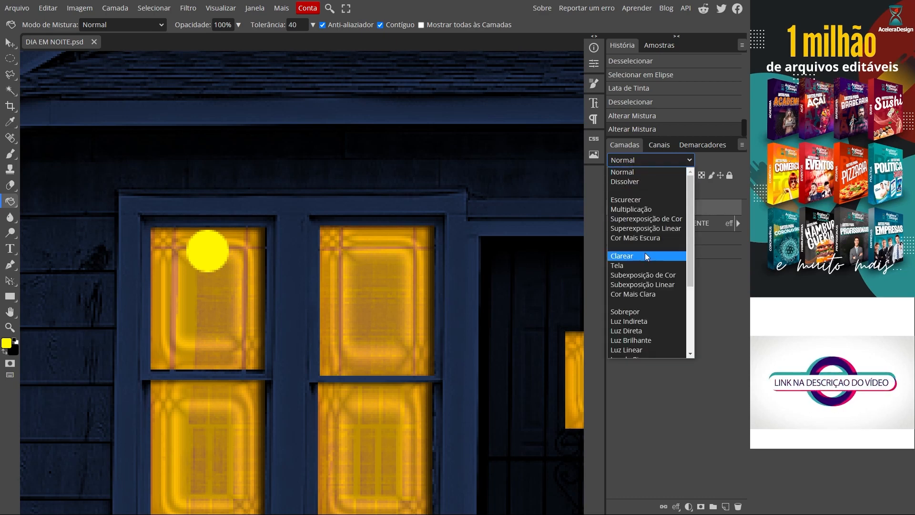
click(644, 311)
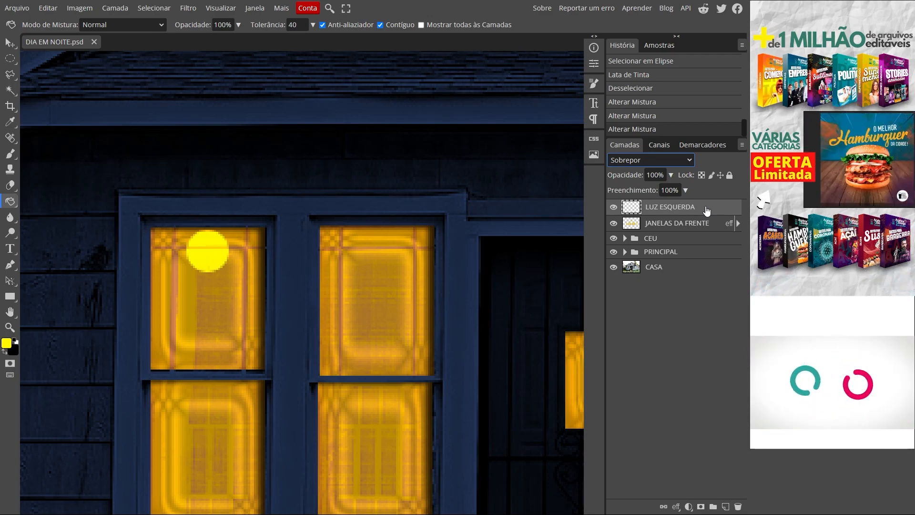
- Add an outer glow (Brilho Externo) to the LUZ ESQUERDA layer with Tela blend mode and 57% opacity
double_click(706, 210)
drag(240, 38, 170, 27)
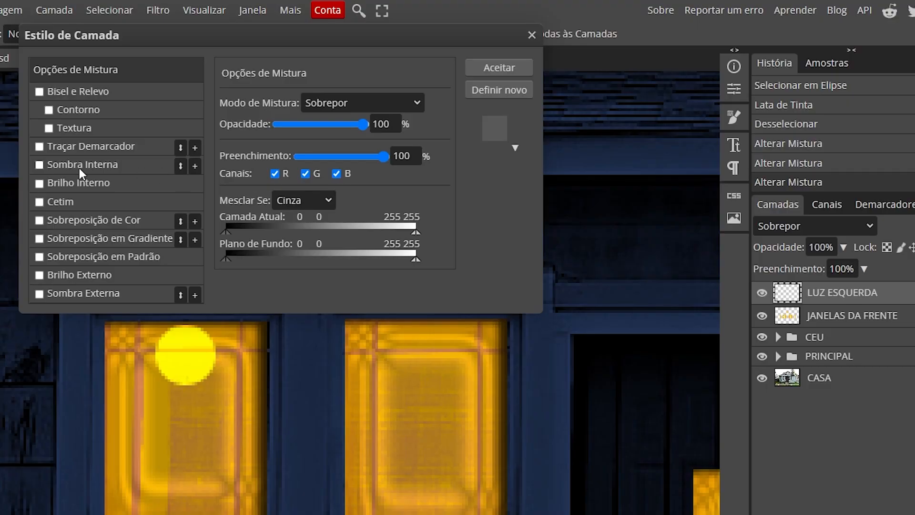
click(92, 275)
drag(233, 32, 480, 191)
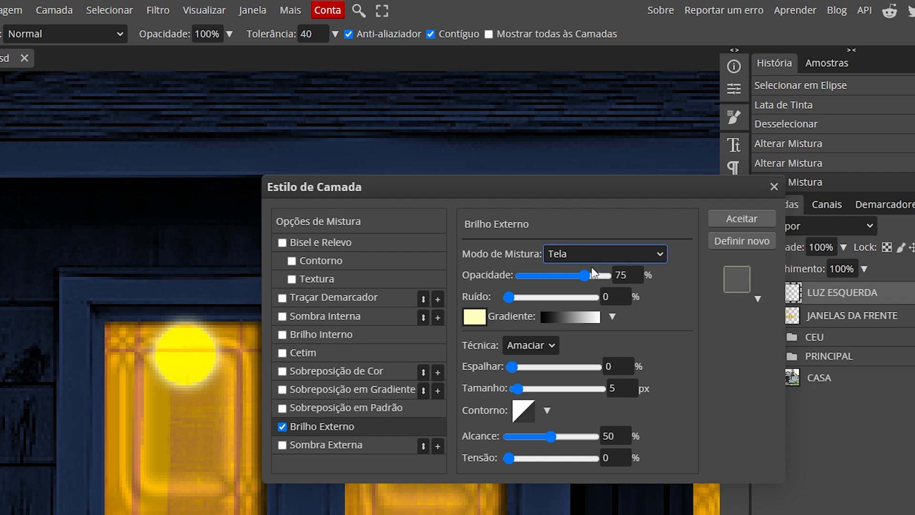
double_click(635, 275)
text(57)
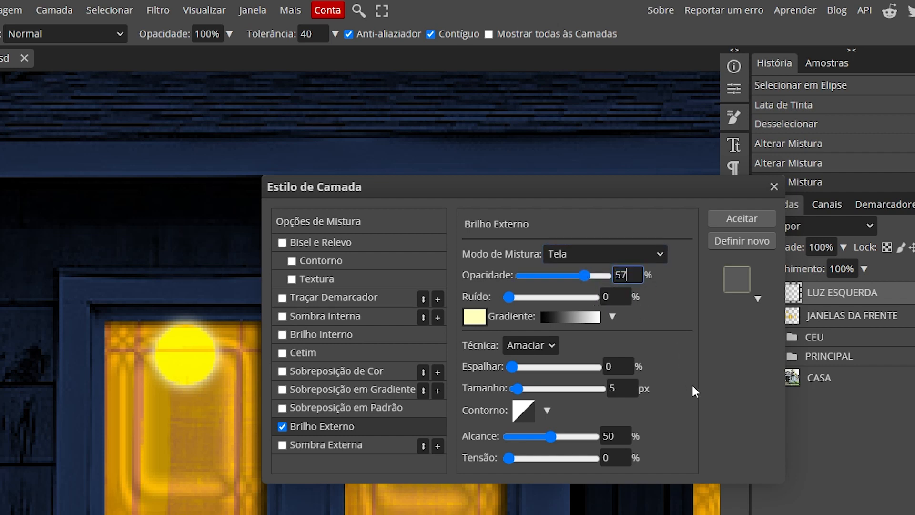
key(Return)
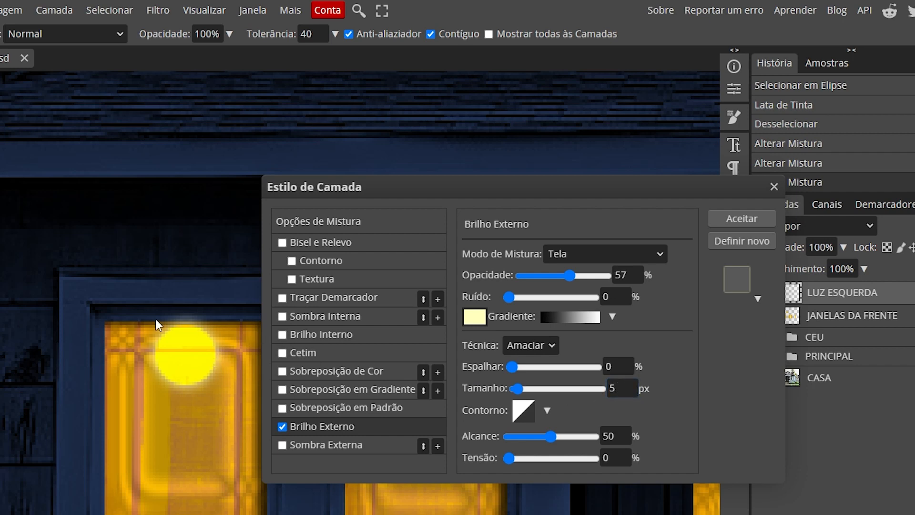
- Set the outer glow's size to 3 px and accept the layer style
double_click(613, 387)
text(3)
key(Return)
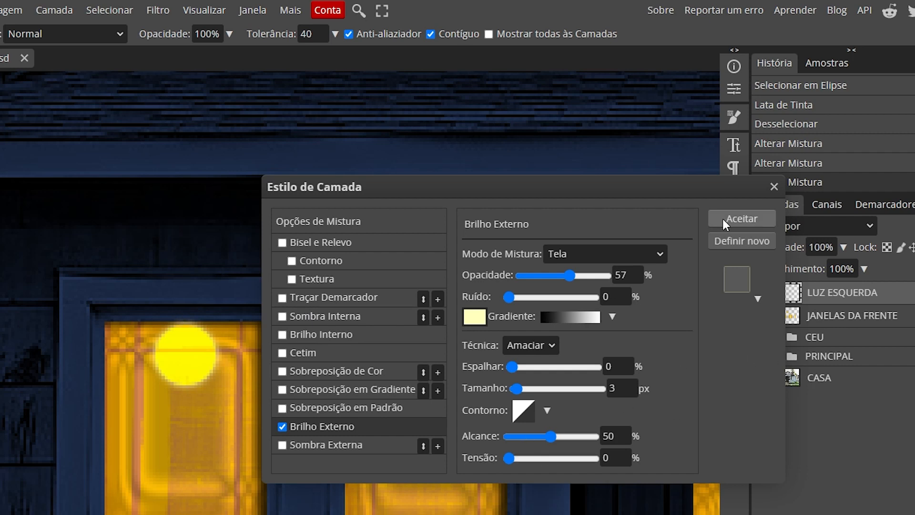
click(741, 219)
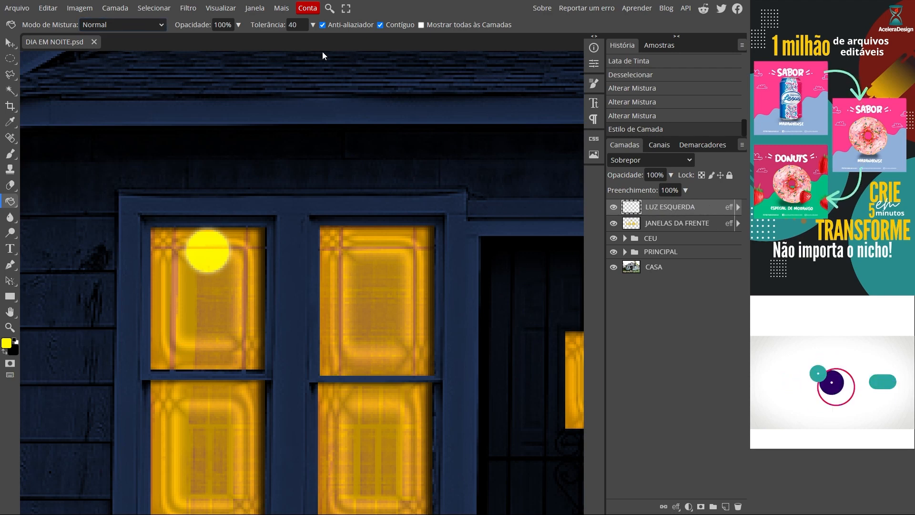
- Duplicate the LUZ ESQUERDA layer and rename the copy LUZ DIREITA
click(115, 8)
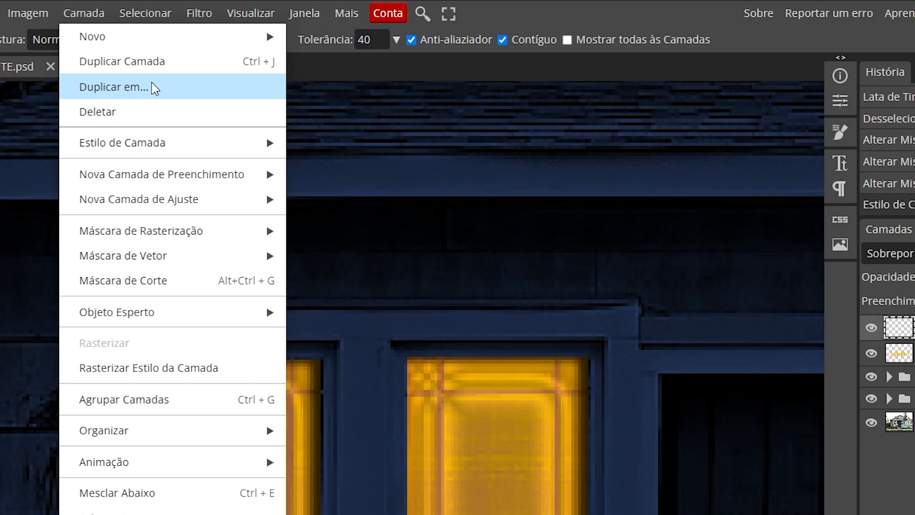
click(196, 71)
double_click(685, 208)
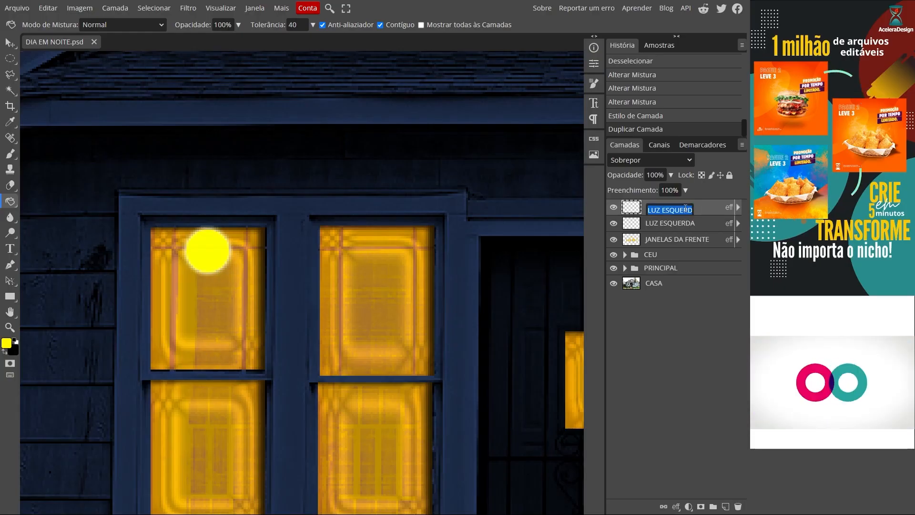
text(DIREITA)
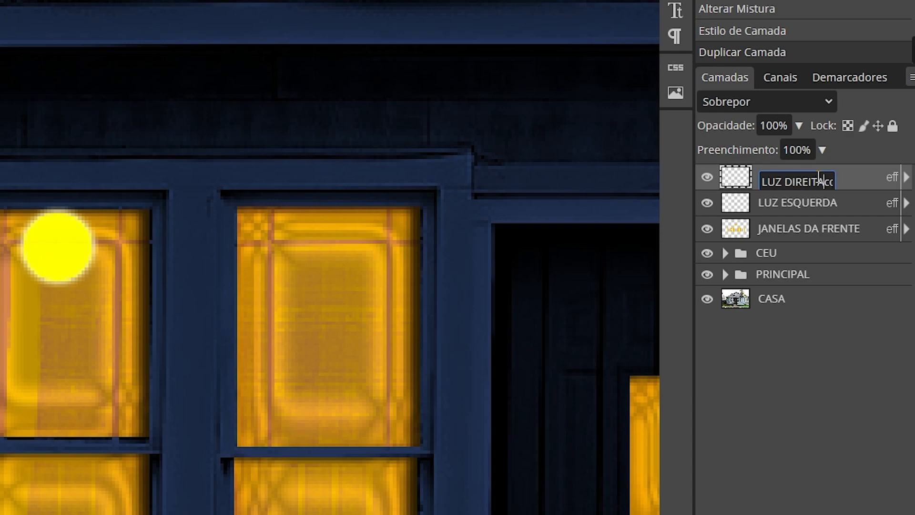
key(Return)
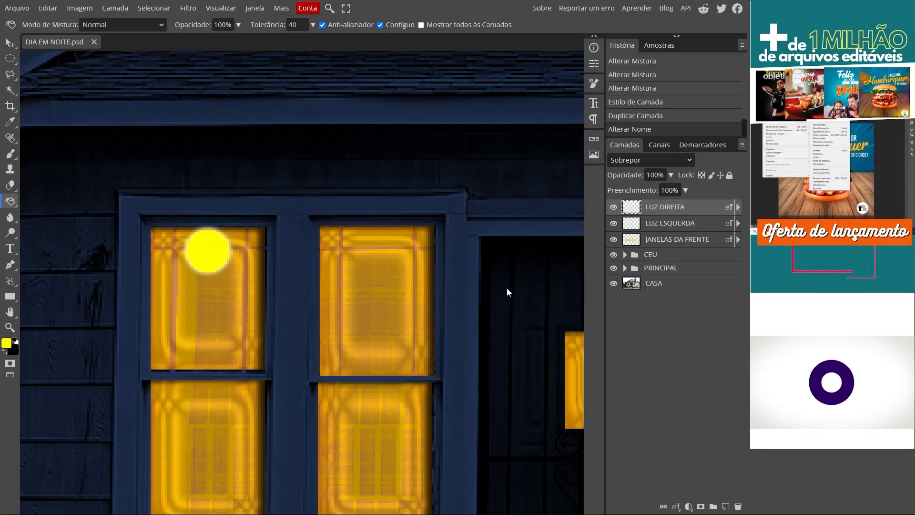
- Move the LUZ DIREITA circle to the upper part of the outer window in the front pair to the right of the door
key(ctrl+0)
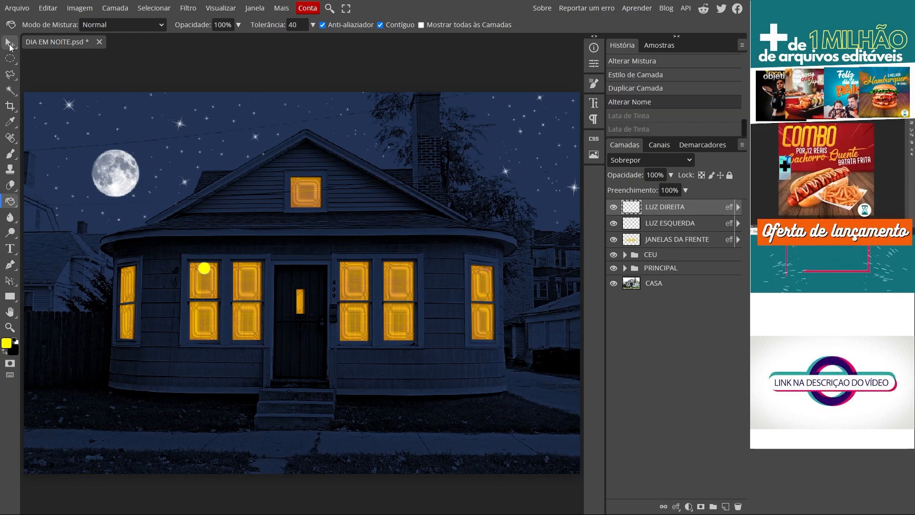
click(12, 43)
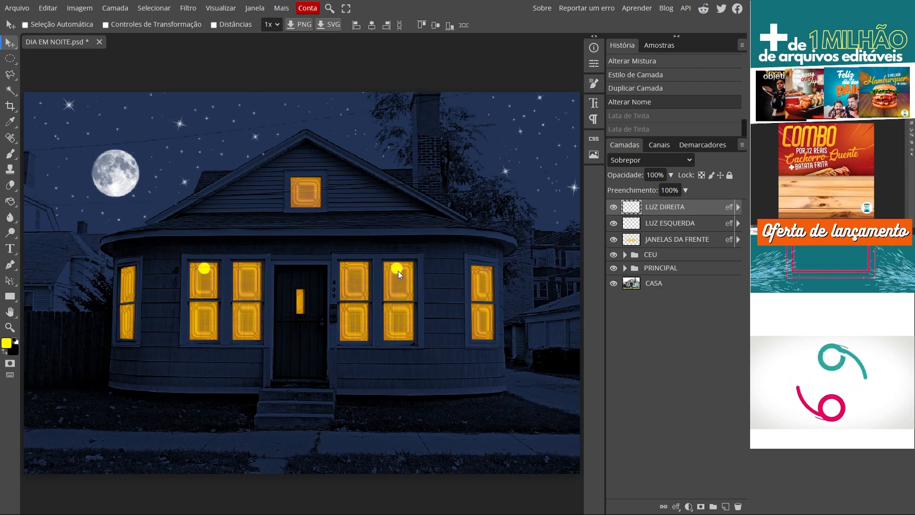
drag(221, 258, 398, 270)
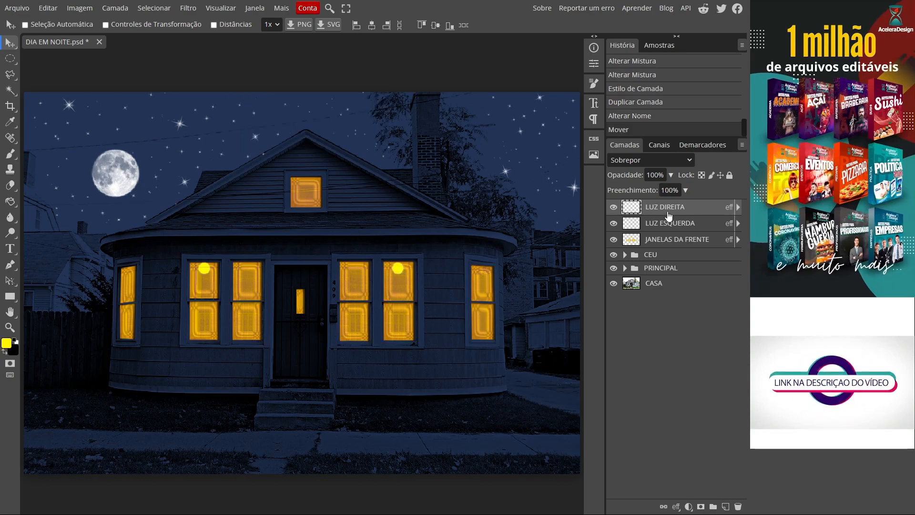
- Duplicate the LUZ DIREITA layer and rename the copy LUZ SUPERIOR
key(ctrl+j)
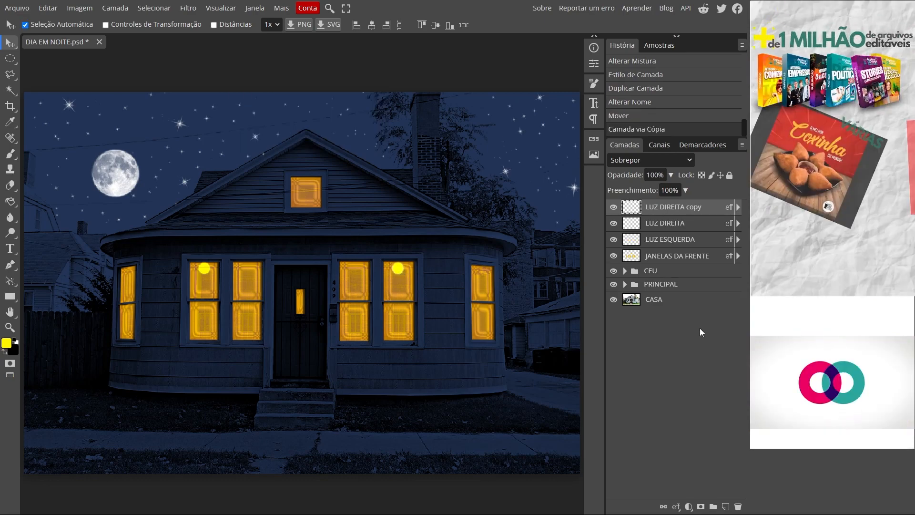
double_click(667, 207)
double_click(798, 181)
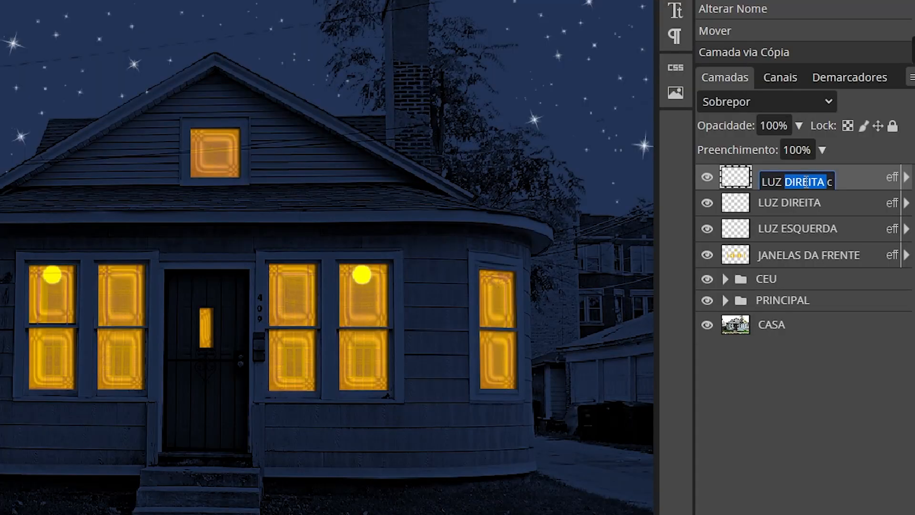
key(Return)
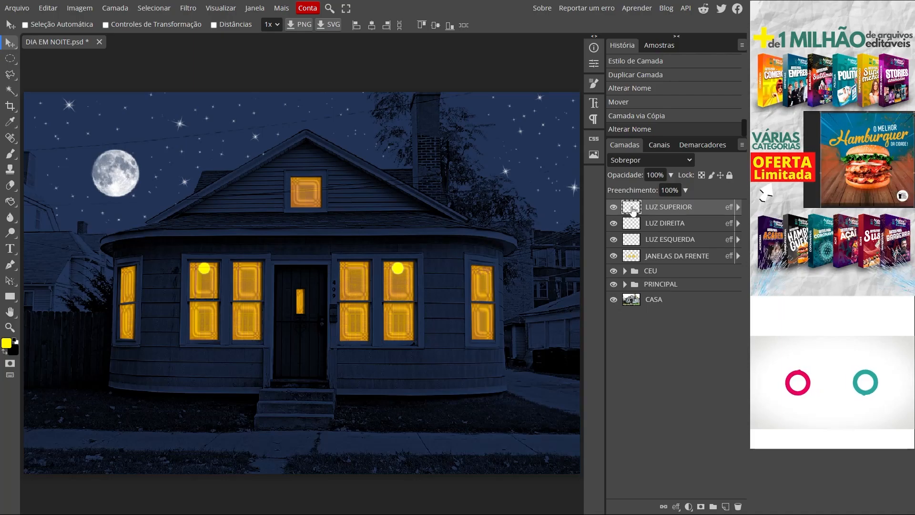
- Move the LUZ SUPERIOR circle into the upper middle of the attic window
drag(398, 268, 305, 184)
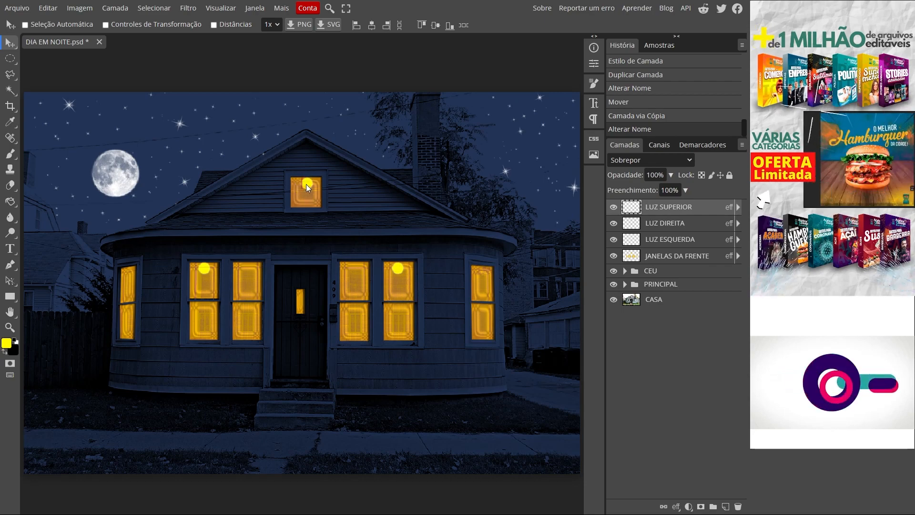
scroll(304, 184, up, 2)
scroll(300, 186, up, 4)
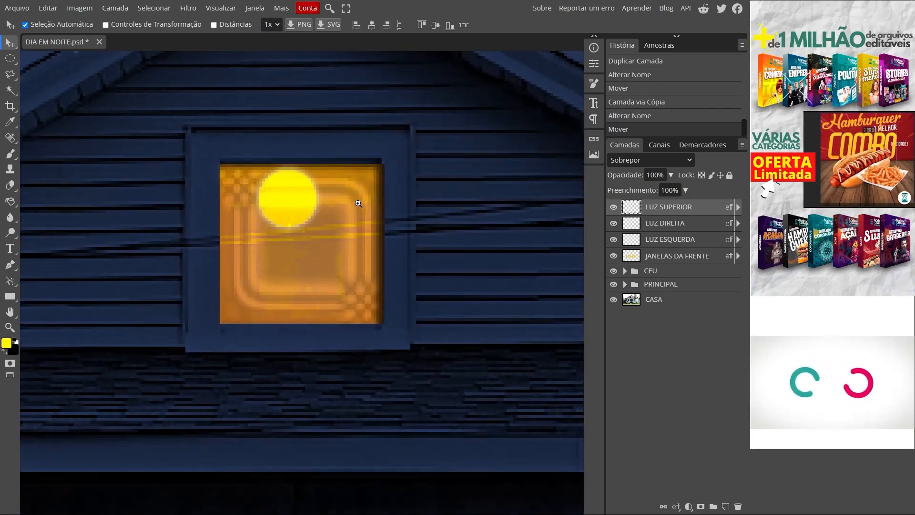
drag(286, 198, 283, 196)
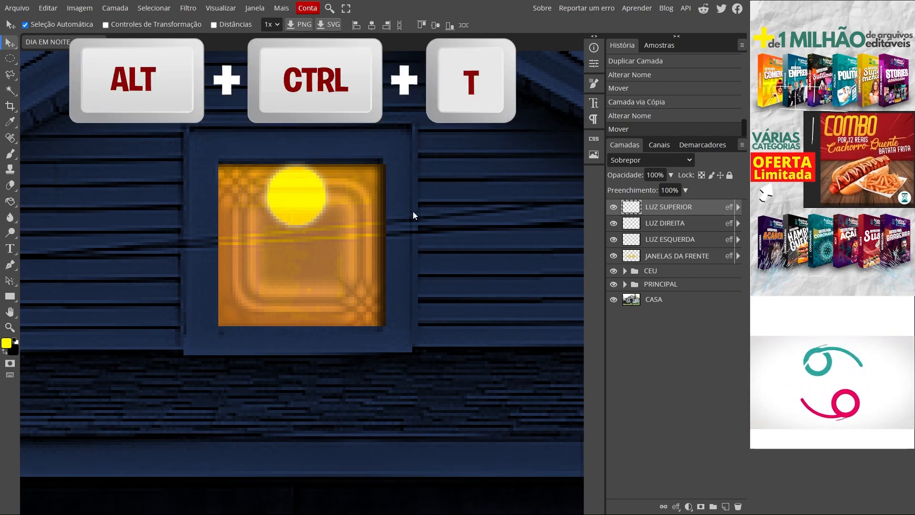
- Scale the LUZ SUPERIOR circle to 81.52% about its centre and shift it up to the attic window's top edge
key(alt+ctrl+t)
drag(325, 167, 322, 174)
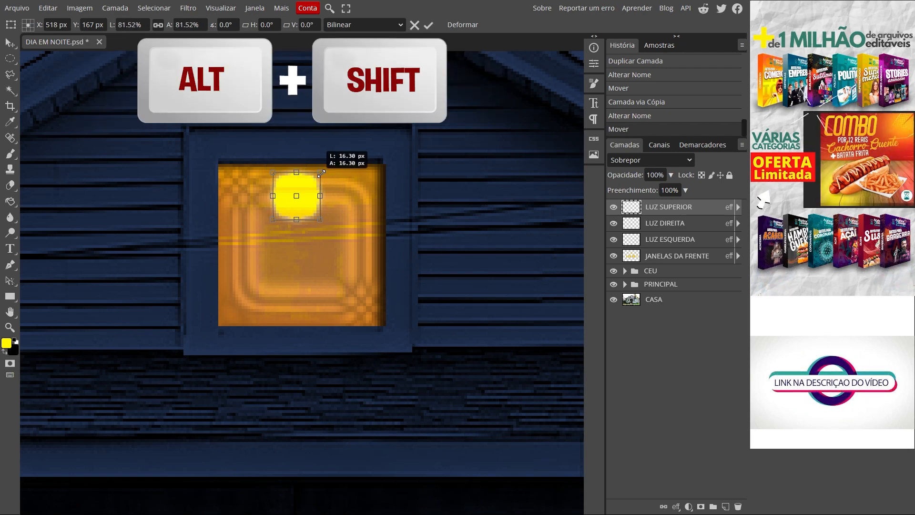
drag(309, 184, 311, 179)
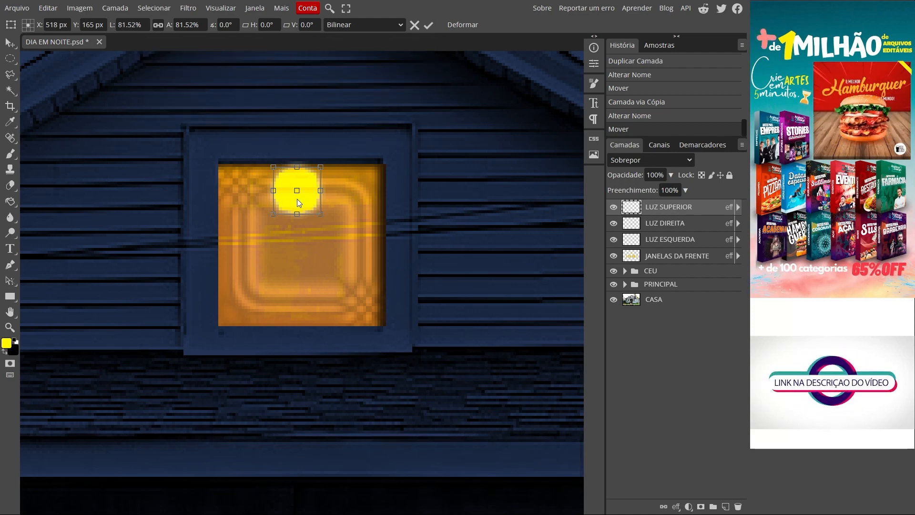
click(428, 26)
key(ctrl+0)
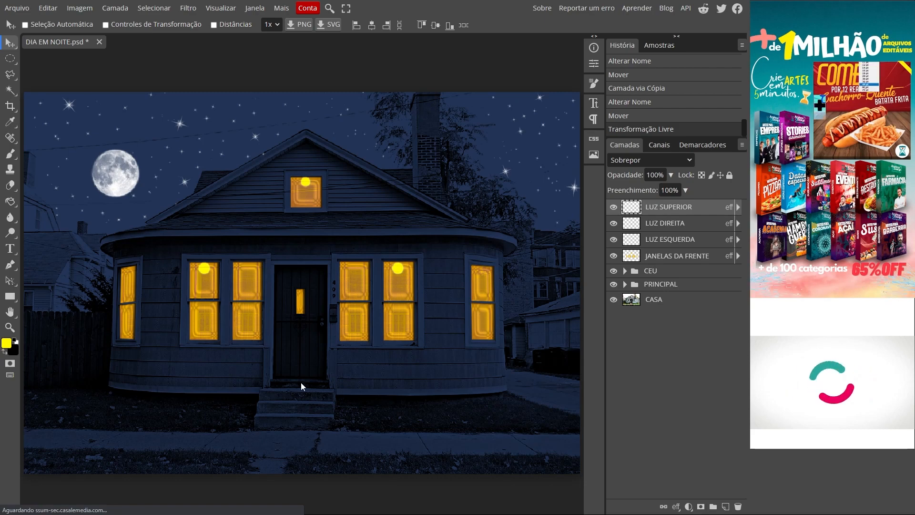
- Create a new layer above LUZ SUPERIOR and name it LUZ DA PORTA
scroll(295, 387, up, 3)
scroll(330, 385, up, 2)
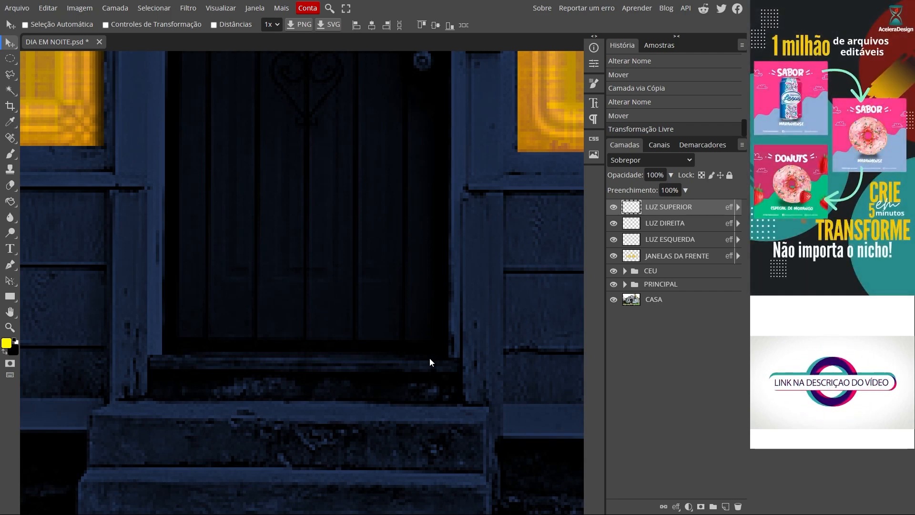
click(725, 505)
double_click(650, 208)
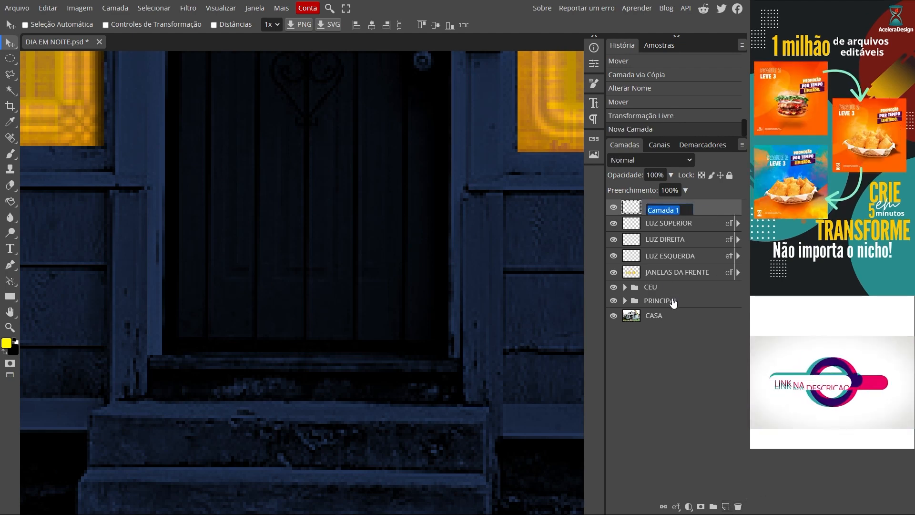
text(LUZ DA PORTA)
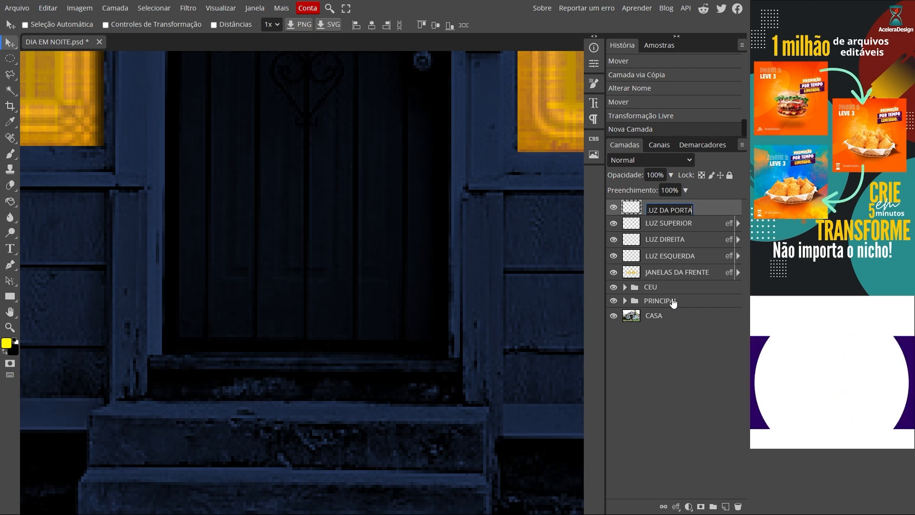
key(Return)
- Hide the PRINCIPAL group and make a rectangular selection of about 89 × 3 px along the door's bottom edge
click(613, 301)
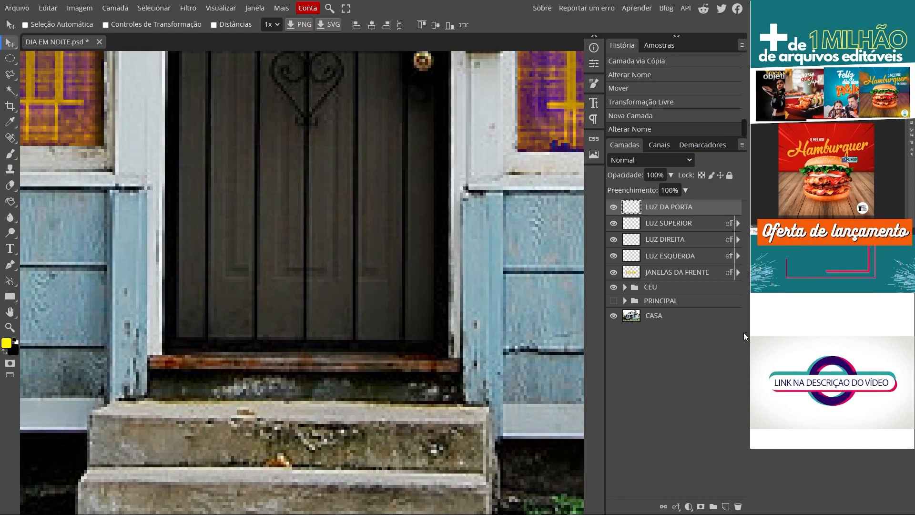
click(10, 58)
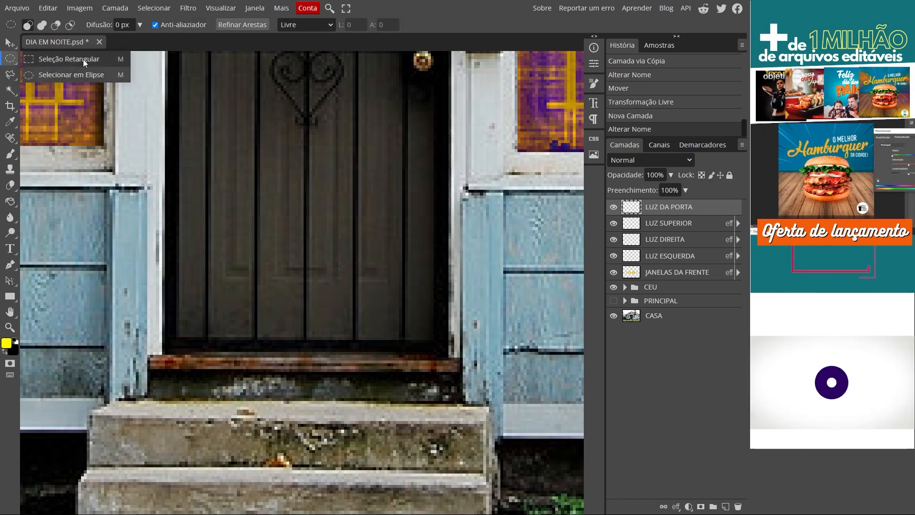
click(69, 58)
scroll(175, 339, up, 1)
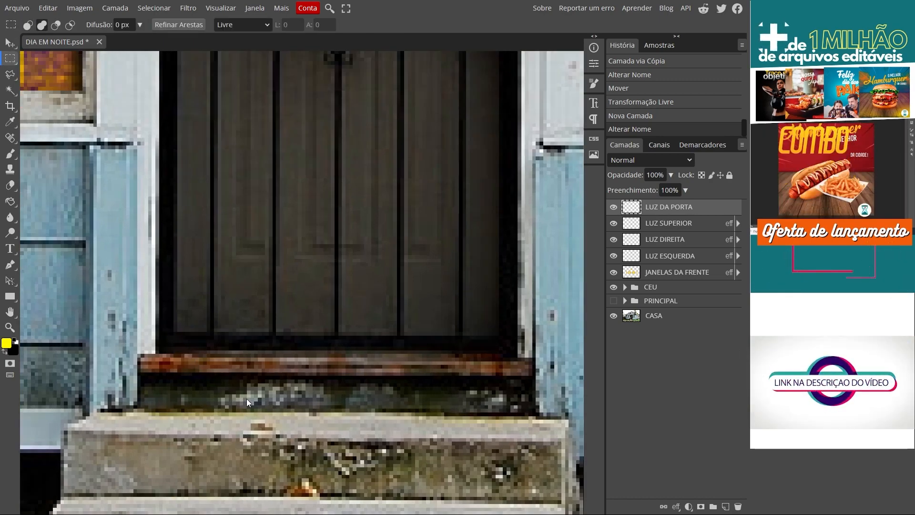
scroll(175, 339, up, 1)
drag(159, 327, 550, 344)
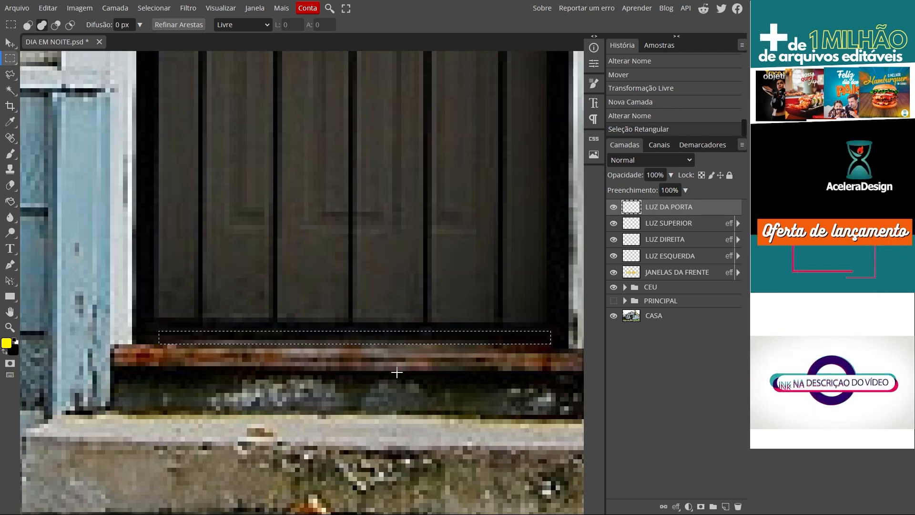
click(197, 341)
drag(159, 328, 544, 337)
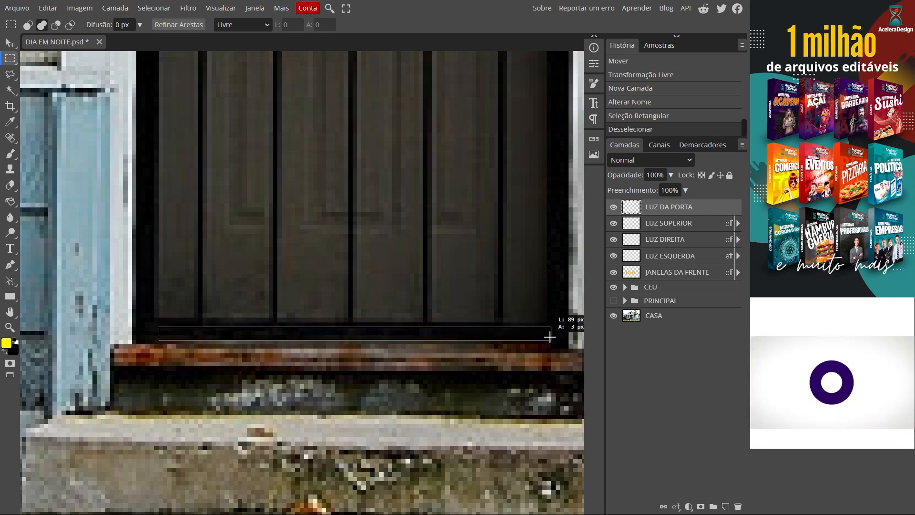
drag(550, 337, 549, 337)
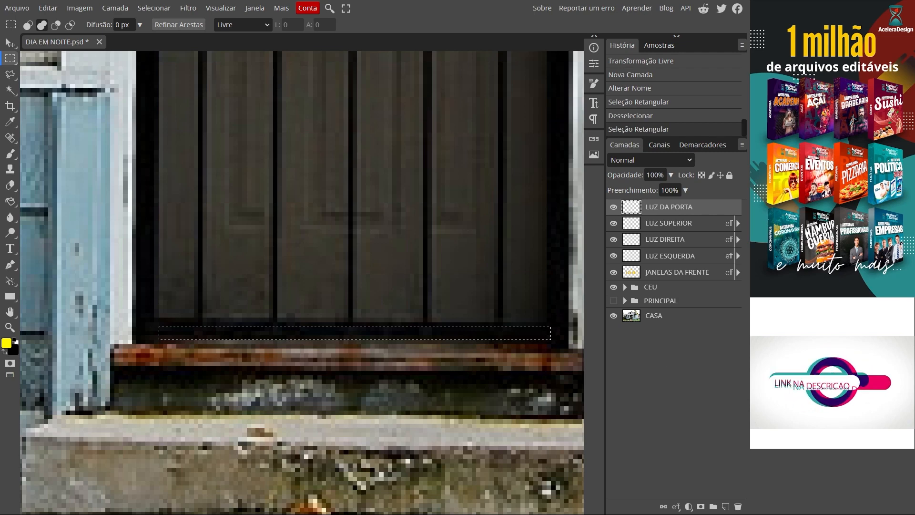
- Fill the door selection with yellow fff600 on the LUZ DA PORTA layer and show the PRINCIPAL group again
click(7, 342)
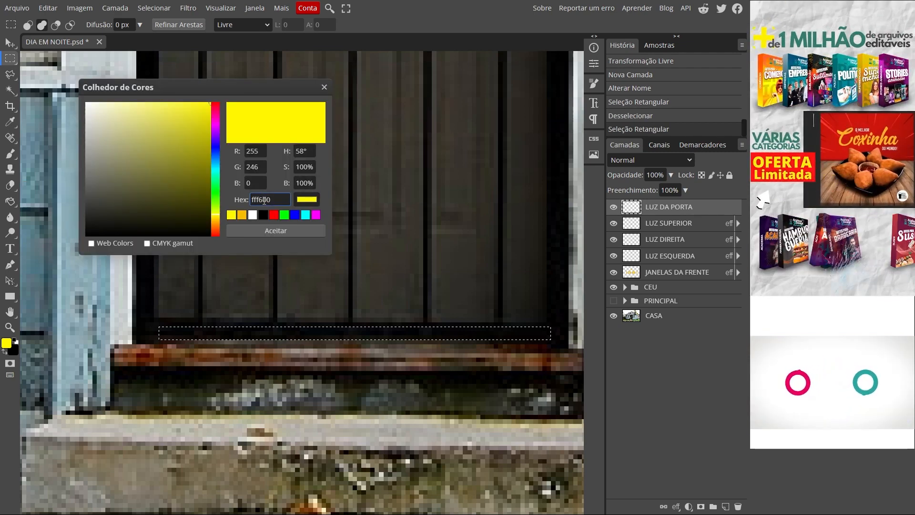
click(283, 230)
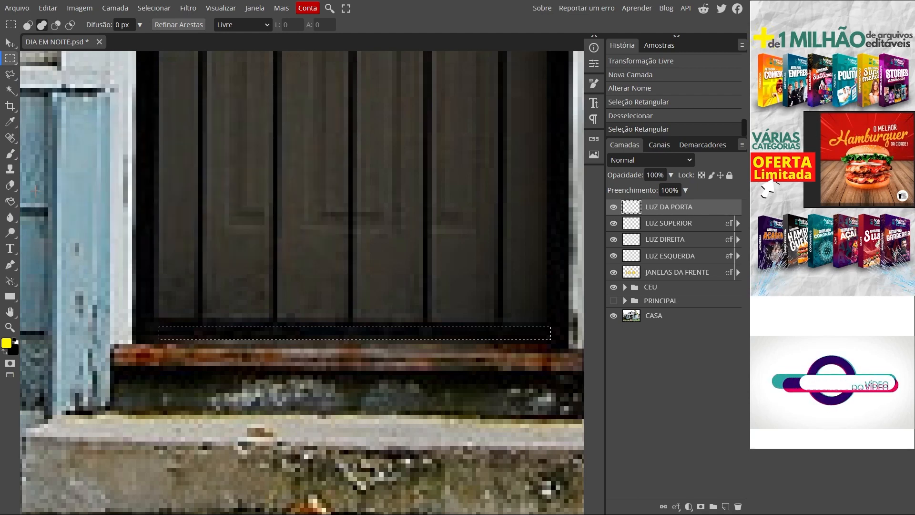
key(g)
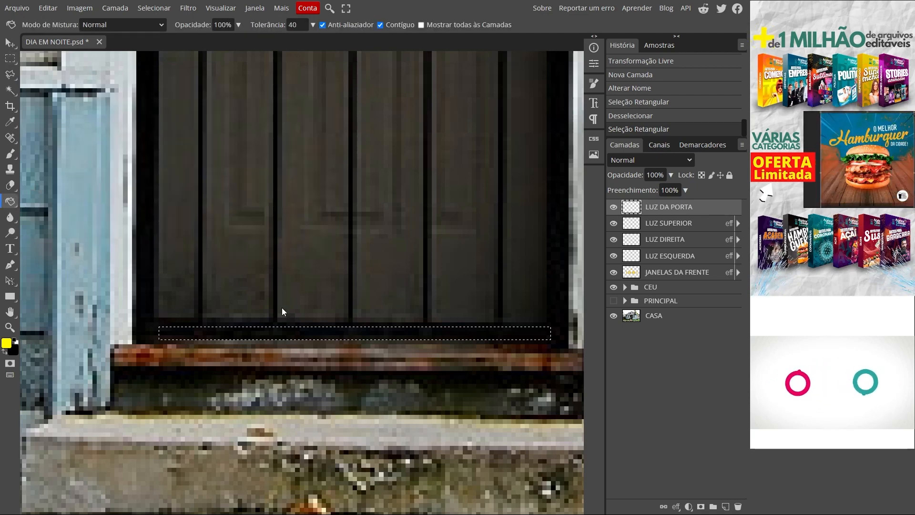
click(382, 333)
click(613, 301)
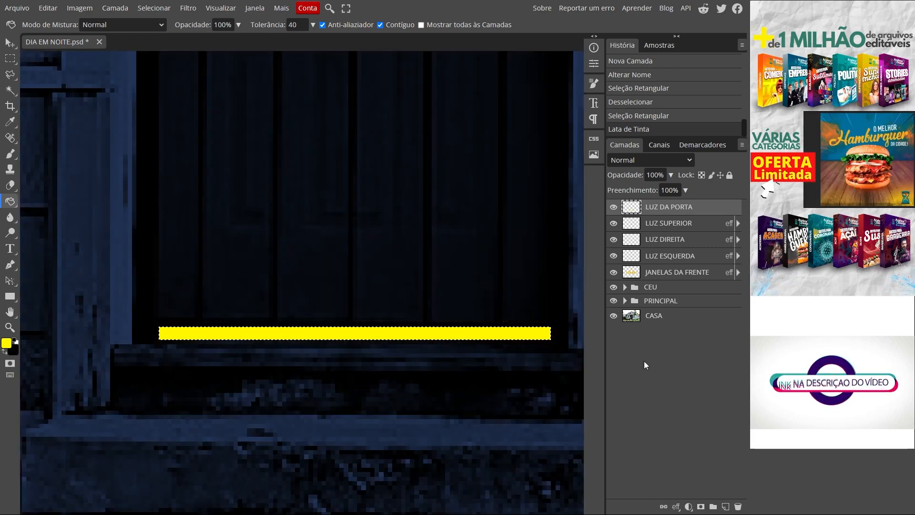
- Deselect the yellow door strip and set the LUZ DA PORTA layer's opacity to 75%
key(ctrl+0)
key(ctrl+d)
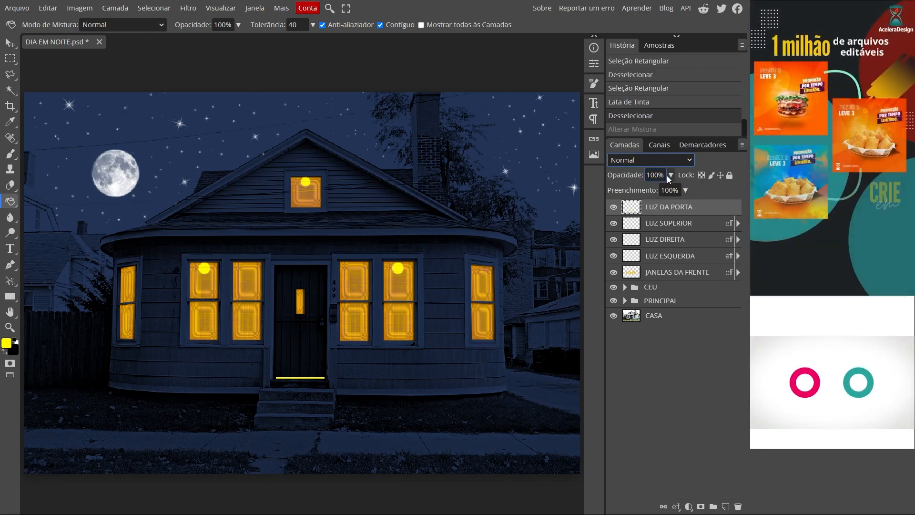
click(671, 175)
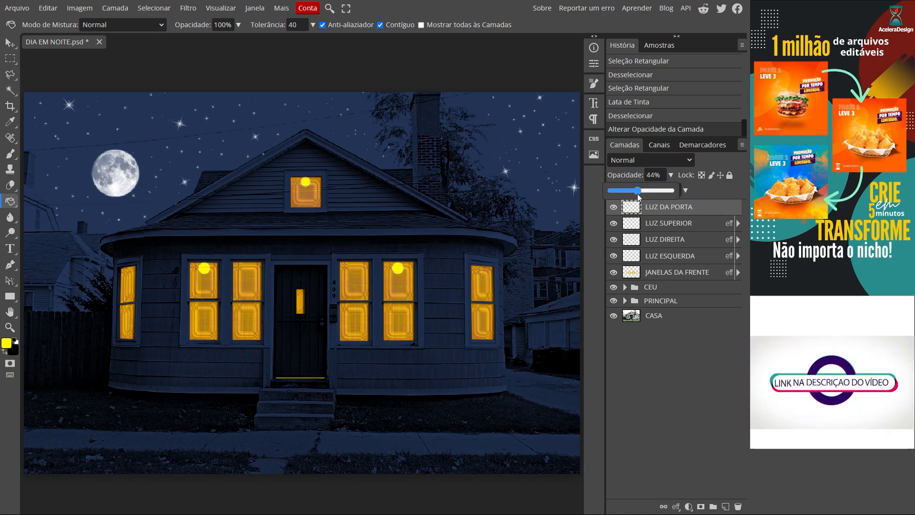
drag(639, 196, 658, 194)
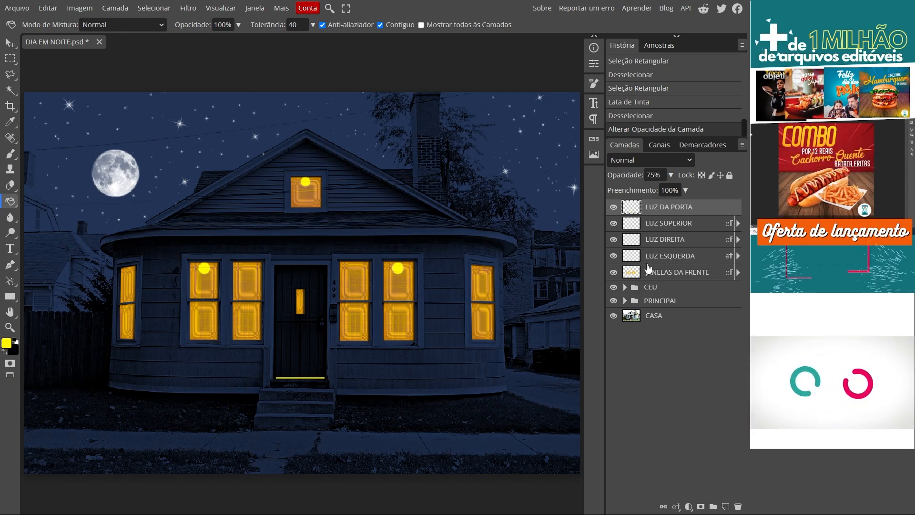
- Group all the layers from LUZ DA PORTA down to JANELAS DA FRENTE into a new folder
click(681, 273)
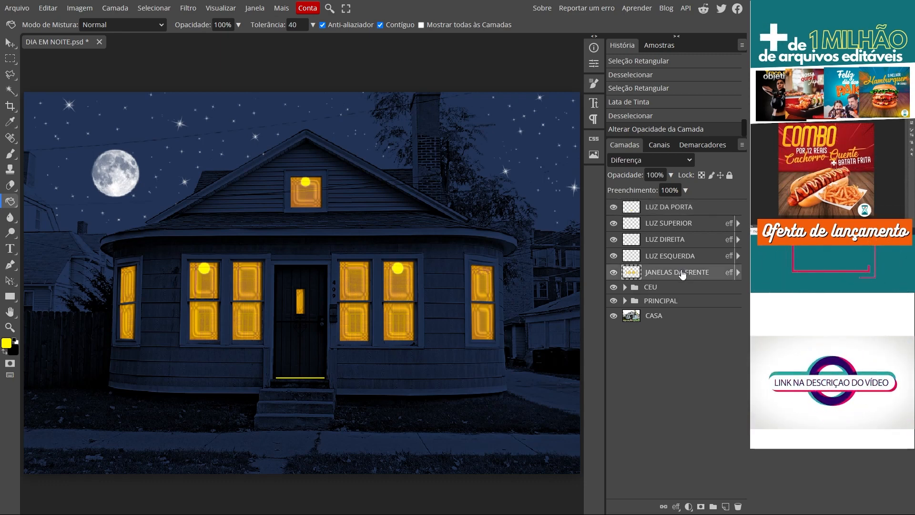
click(677, 208)
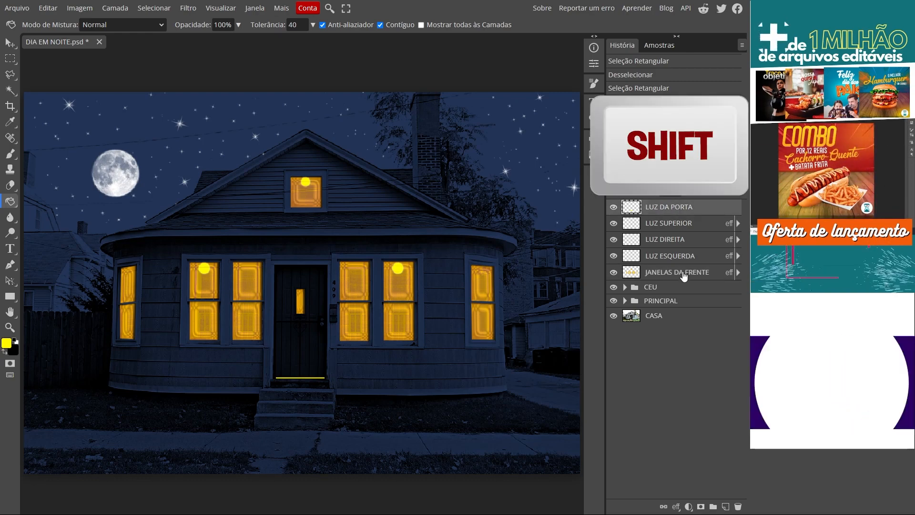
shift+click(684, 273)
click(713, 506)
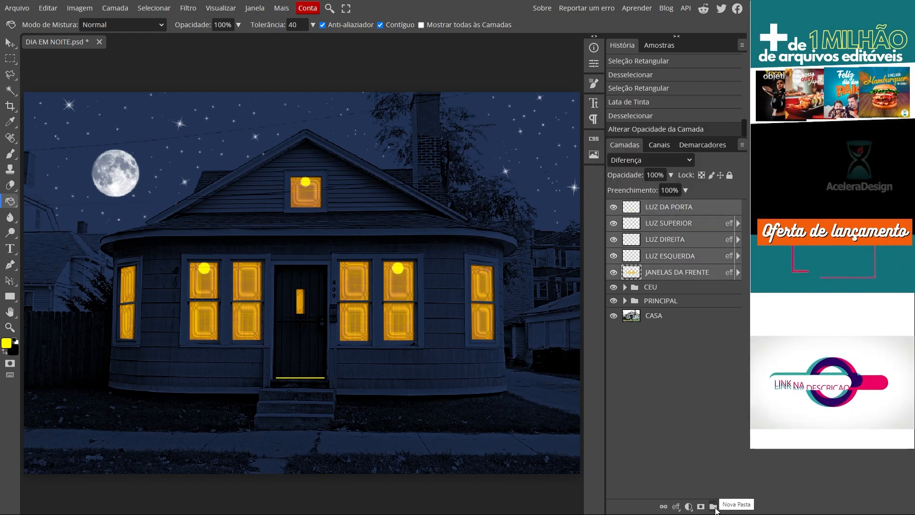
- Rename the new layer folder JANELAS E LUZES DA CASA
double_click(655, 206)
text(JNA)
key(BackSpace)
key(BackSpace)
key(BackSpace)
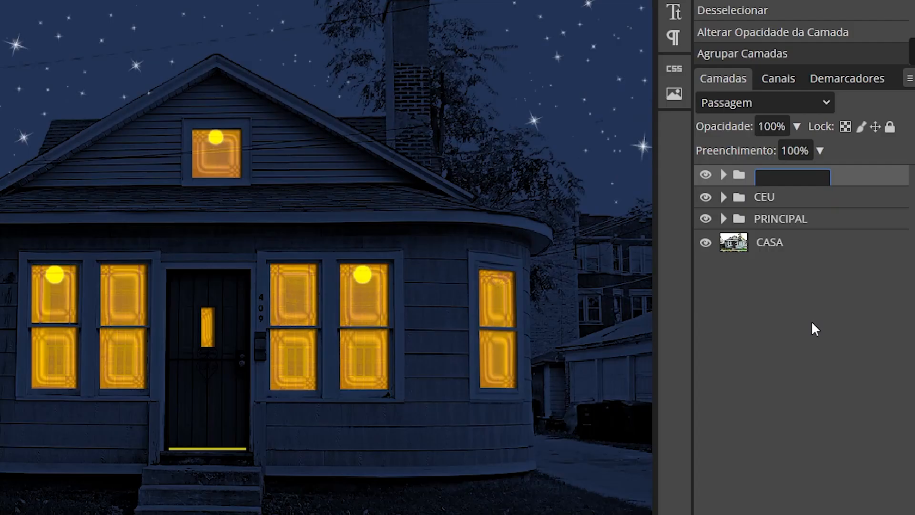
text(JANELAS E )
text(LUZES DA CASA)
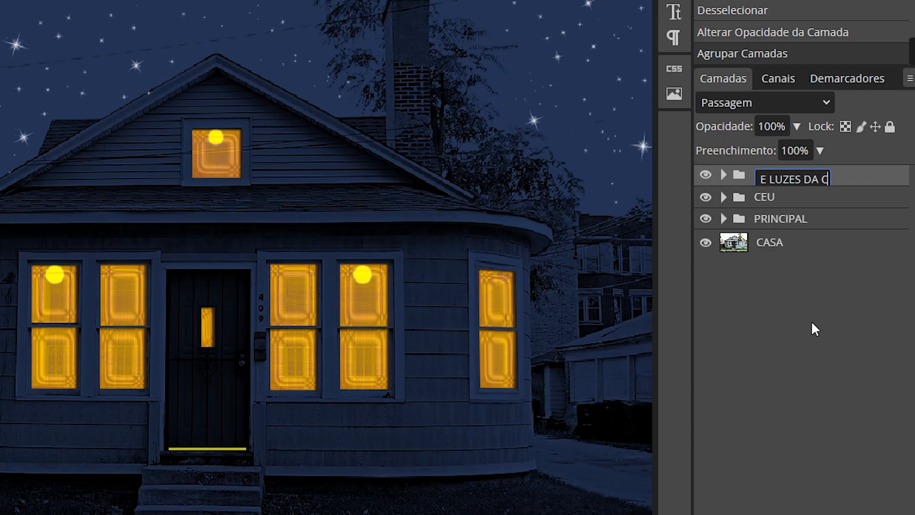
key(Return)
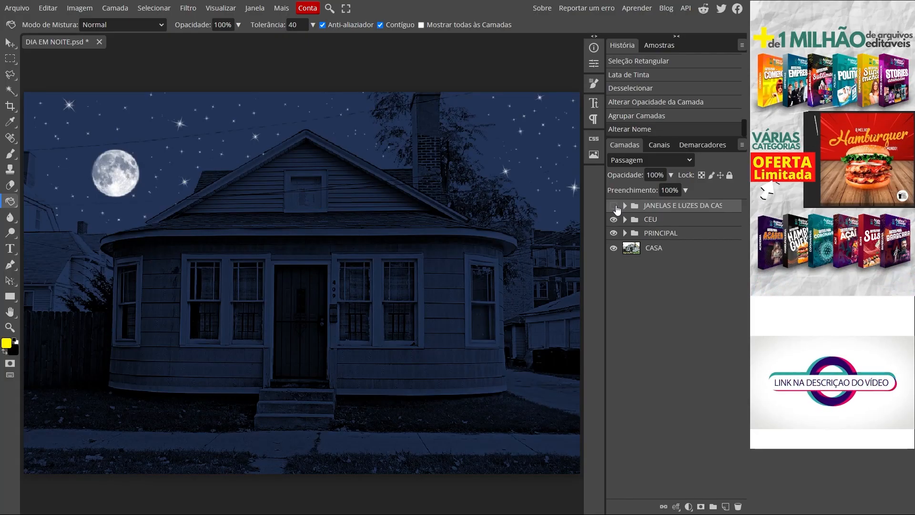
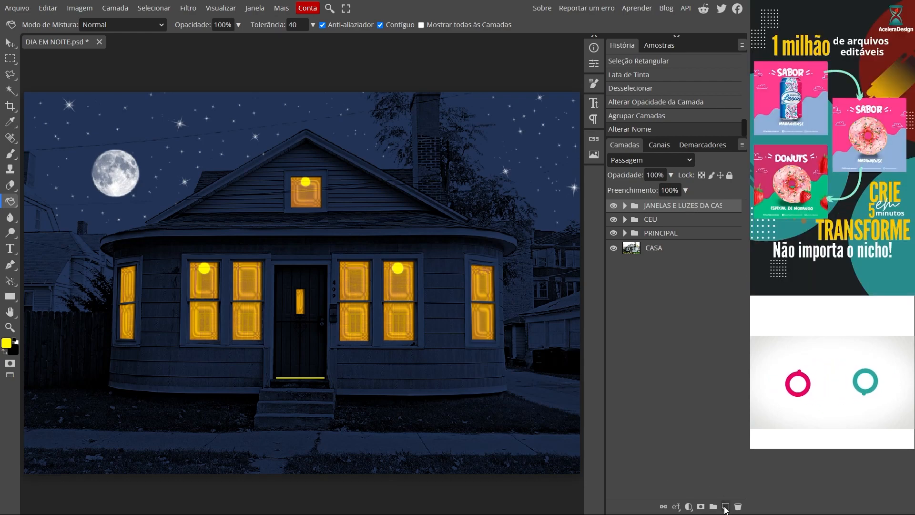
- Create a new layer above the JANELAS E LUZES DA CASA folder and name it JANELAS DOS VIZINHOS
click(724, 506)
double_click(666, 207)
text(JAN)
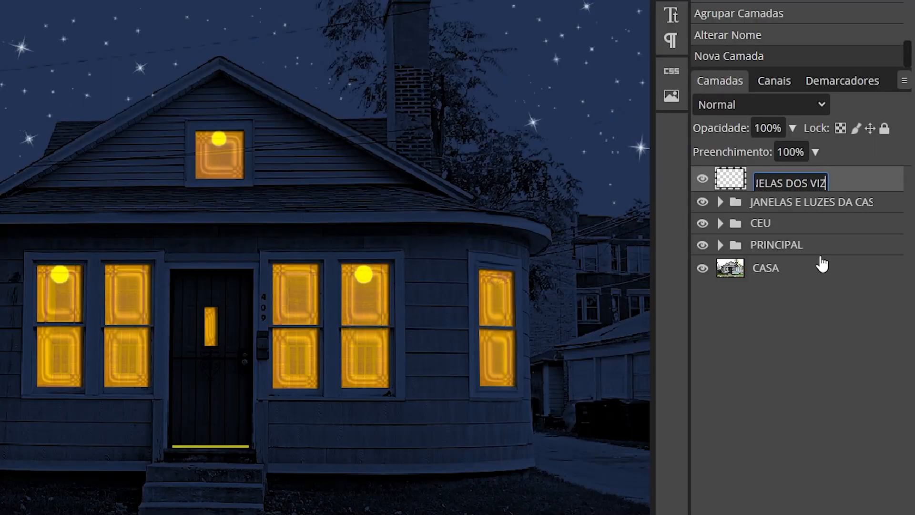
text(ELAS DOS VIZINHOS)
key(Return)
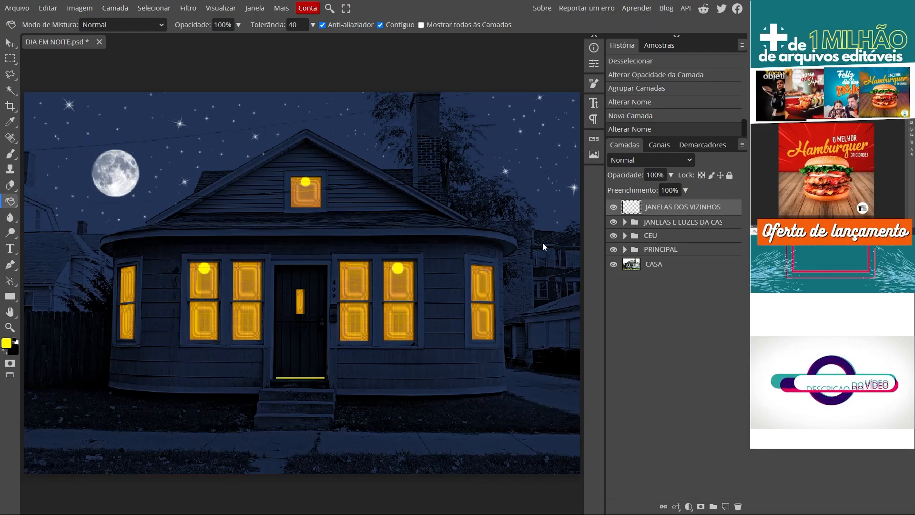
- Hide the PRINCIPAL group and select both panes of the left neighbour's upper window with the Polygonal Lasso
click(613, 250)
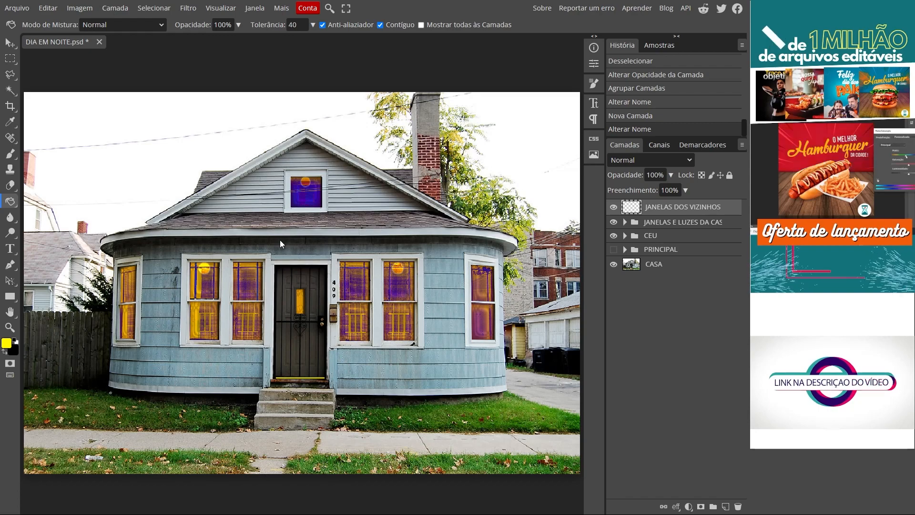
scroll(54, 233, up, 3)
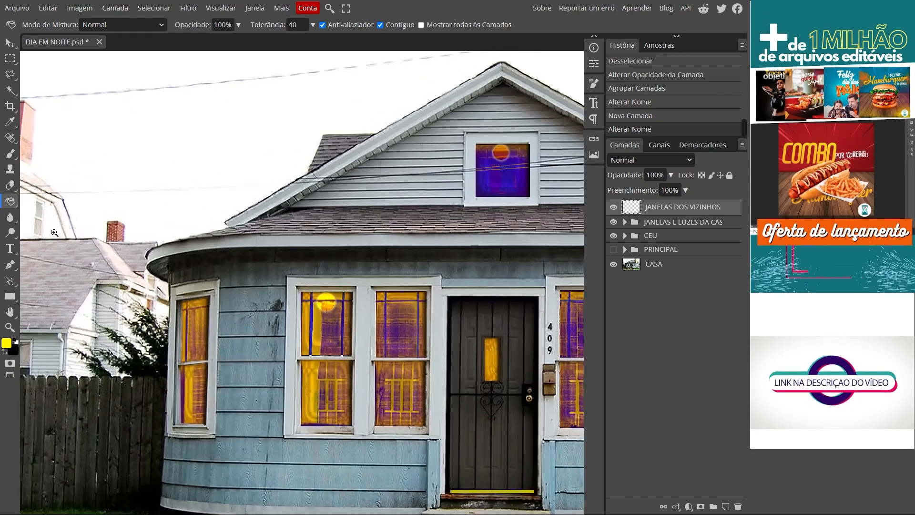
scroll(55, 232, up, 8)
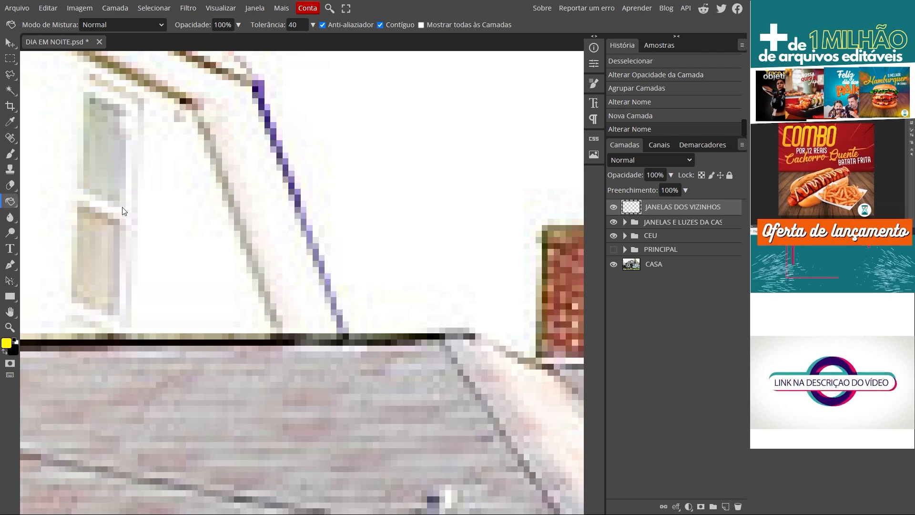
right_click(13, 75)
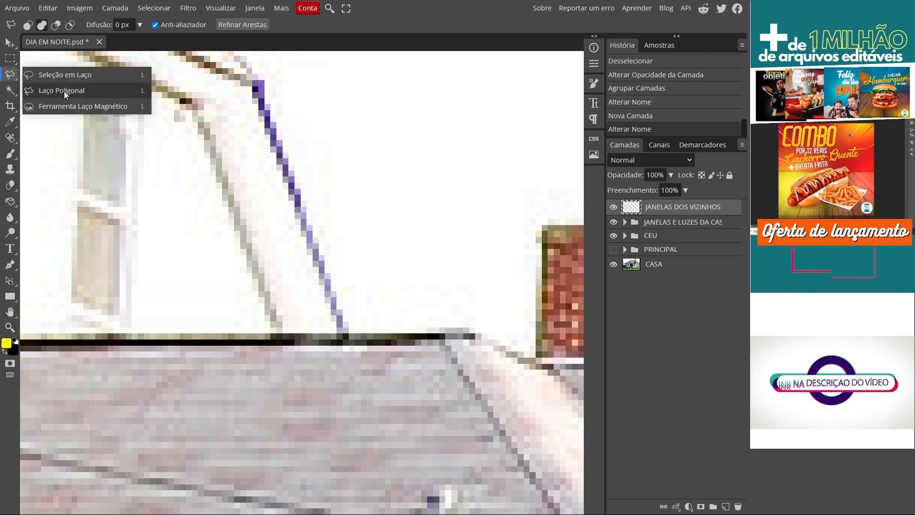
click(61, 92)
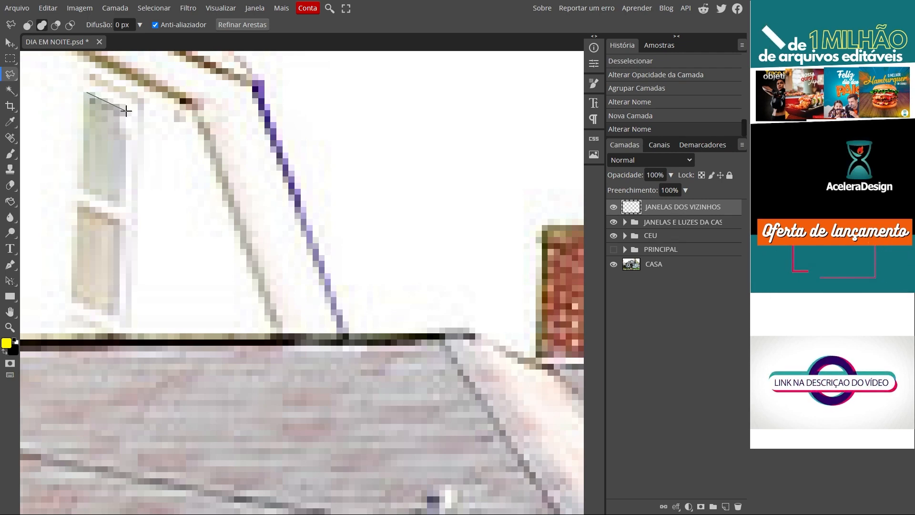
click(84, 92)
click(79, 201)
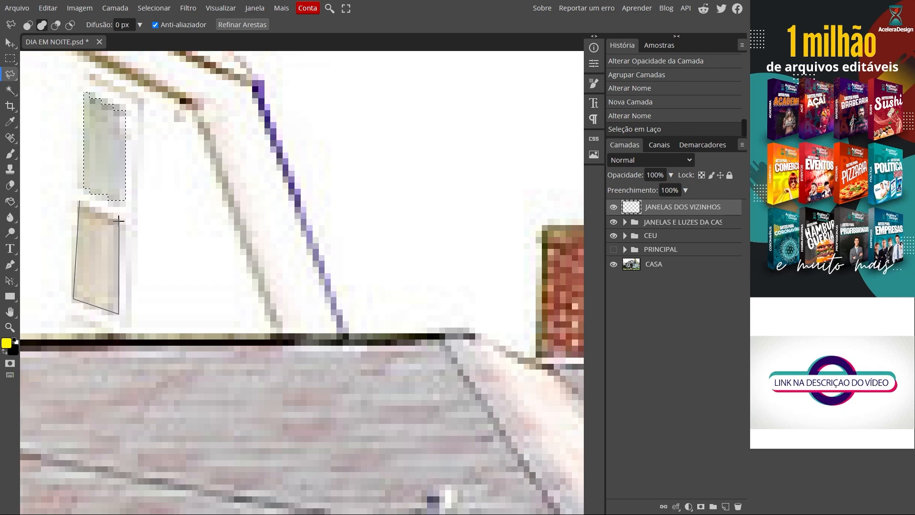
click(79, 201)
- Add the upper pane of the left neighbour's window above the wooden fence to the selection
key(space)
drag(171, 440, 271, 119)
drag(279, 374, 290, 116)
drag(253, 253, 325, 256)
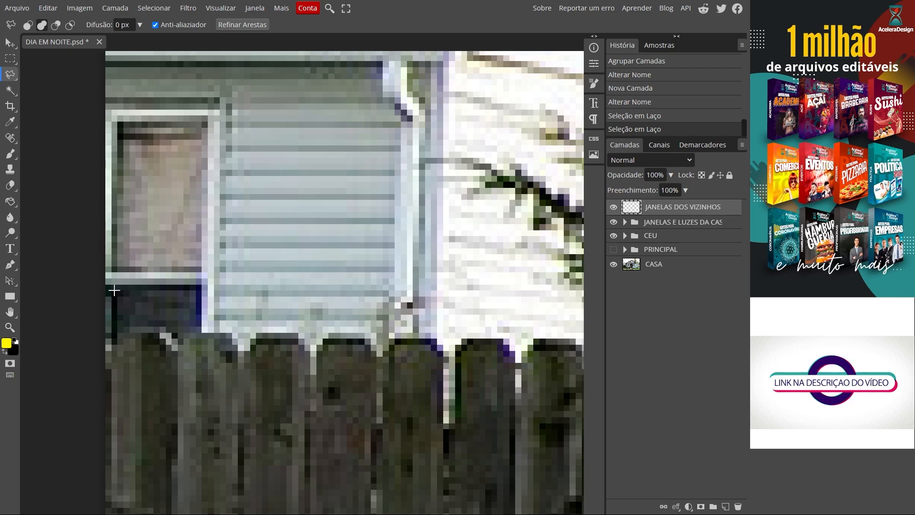
click(118, 123)
click(205, 122)
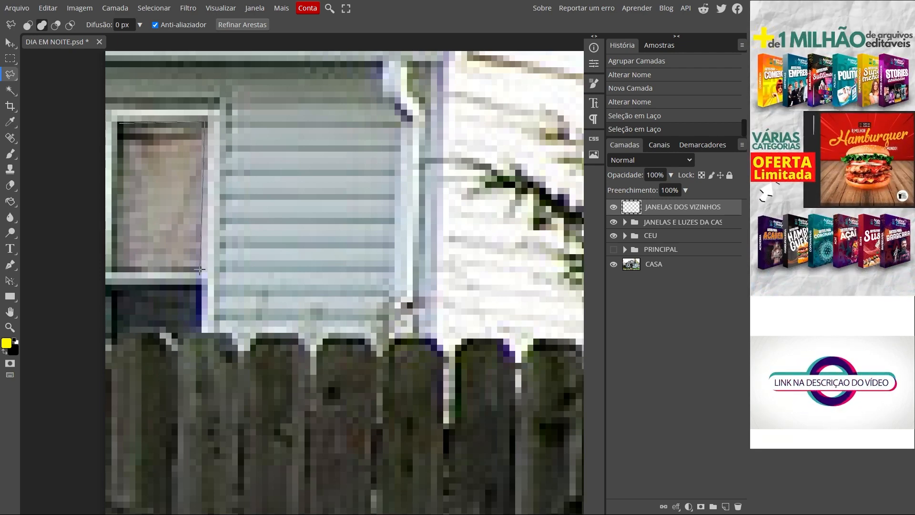
click(114, 271)
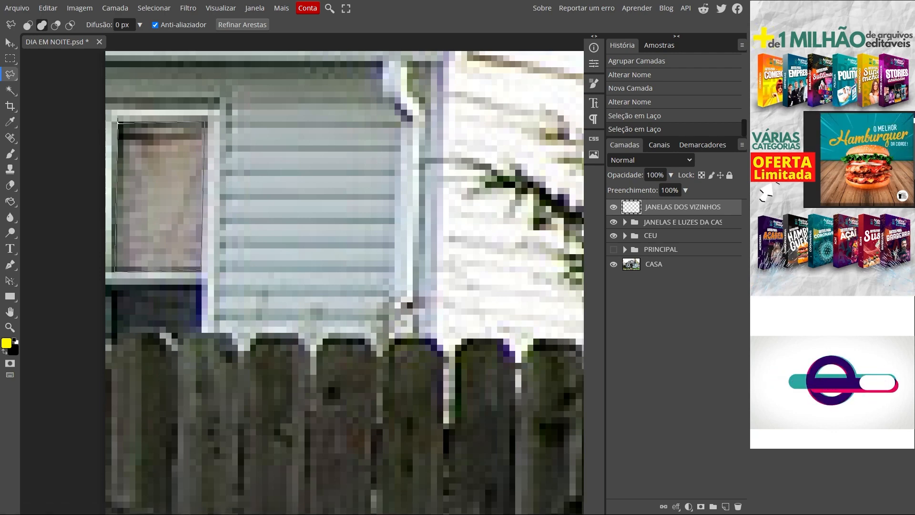
click(118, 123)
- Add the dark lower pane just above the fence to the selection, following the fence tops and including its upper-left corner
click(113, 290)
click(115, 333)
click(164, 327)
click(178, 337)
click(200, 332)
click(201, 285)
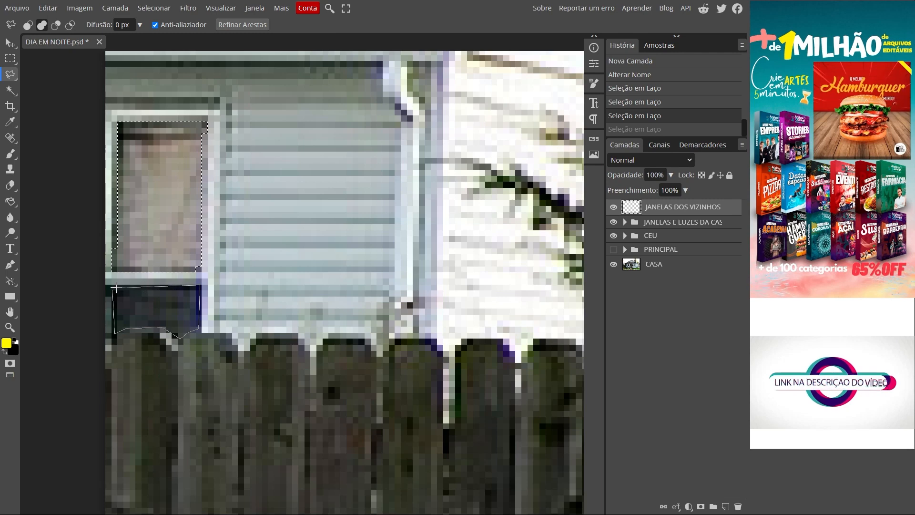
click(113, 290)
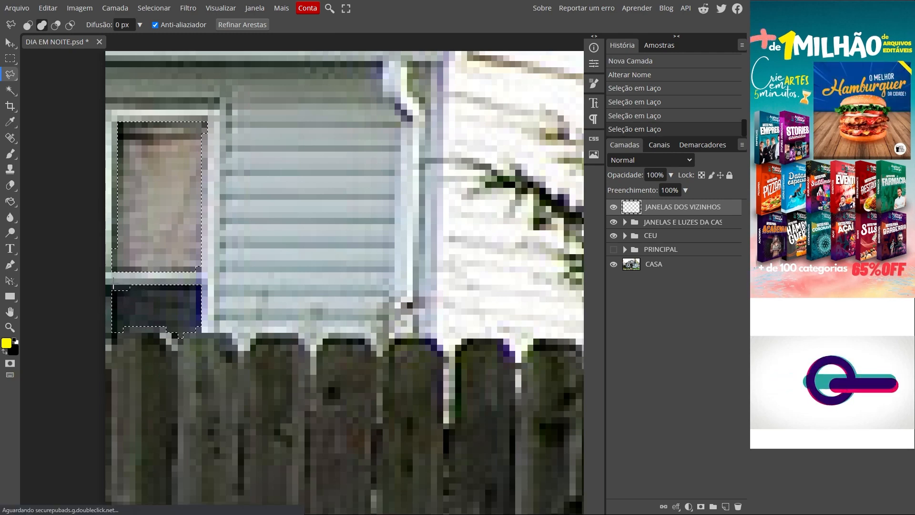
click(114, 297)
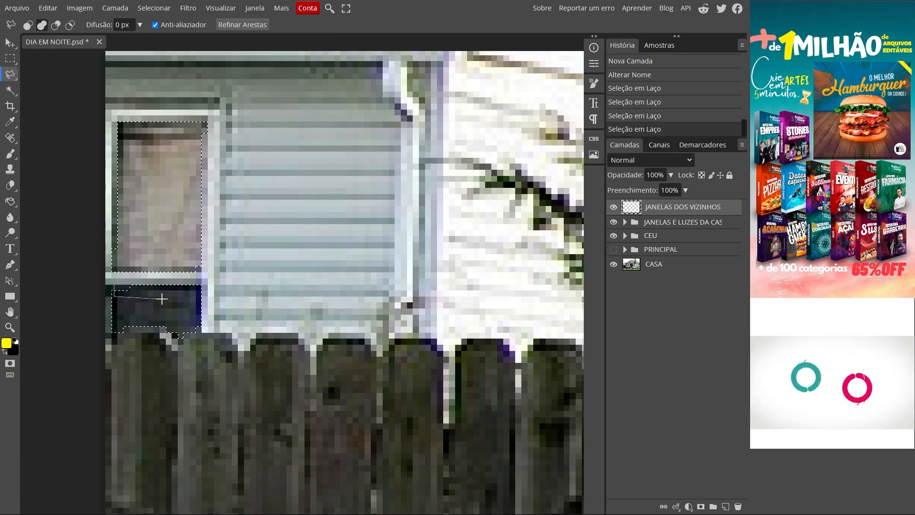
click(142, 296)
click(114, 296)
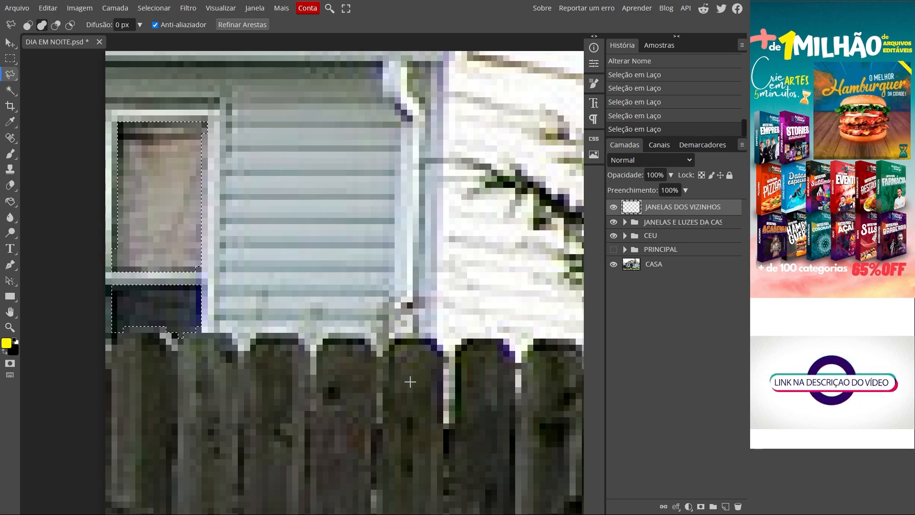
- Add the panes of the brick building's upper-floor left and narrow middle windows to the selection with rectangular selections
key(space)
key(space)
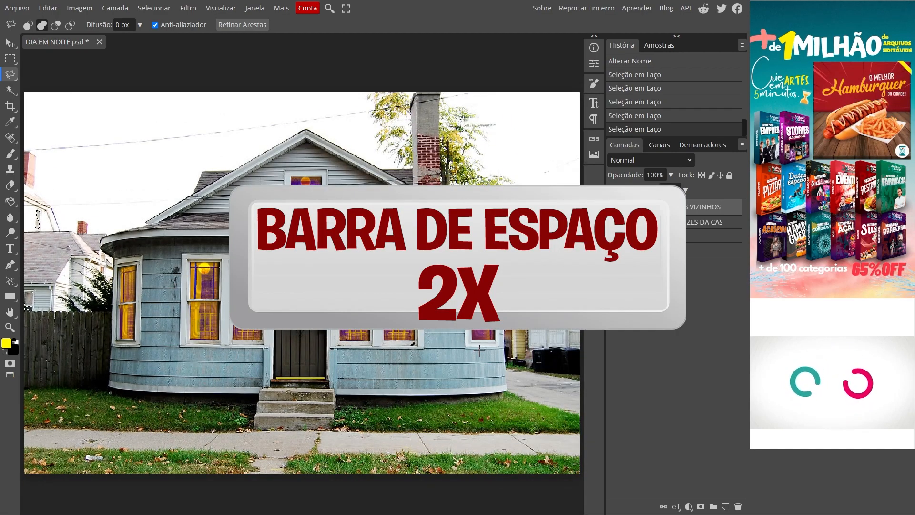
scroll(599, 302, up, 5)
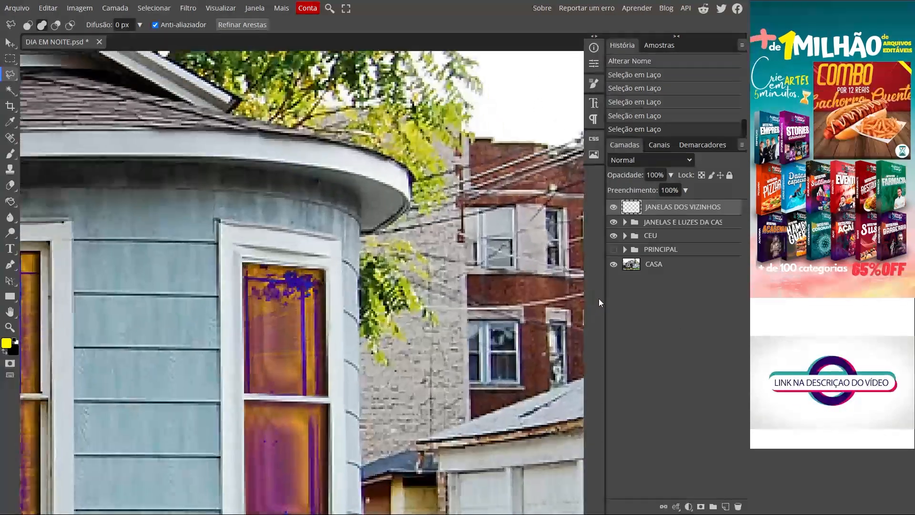
scroll(427, 260, up, 8)
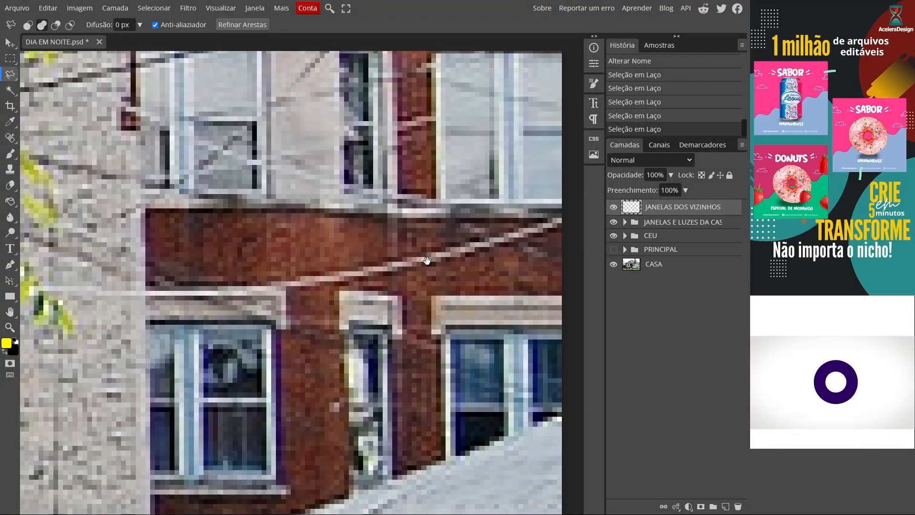
drag(427, 261, 402, 294)
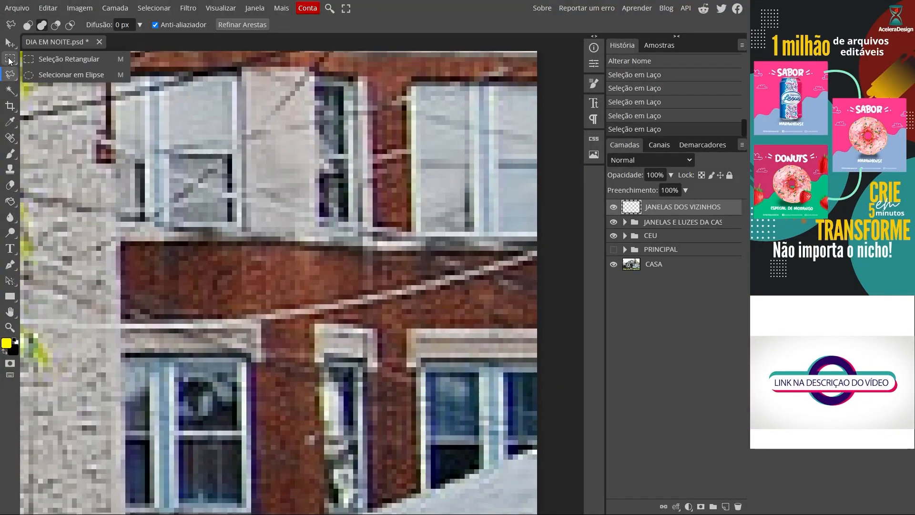
click(9, 60)
drag(120, 93, 144, 149)
drag(120, 159, 144, 221)
drag(164, 82, 232, 149)
mouse_move(164, 159)
mouse_down()
mouse_move(174, 193)
mouse_move(232, 221)
mouse_up()
mouse_move(315, 82)
mouse_down()
mouse_move(329, 148)
mouse_move(349, 153)
mouse_move(331, 196)
mouse_move(347, 221)
mouse_up()
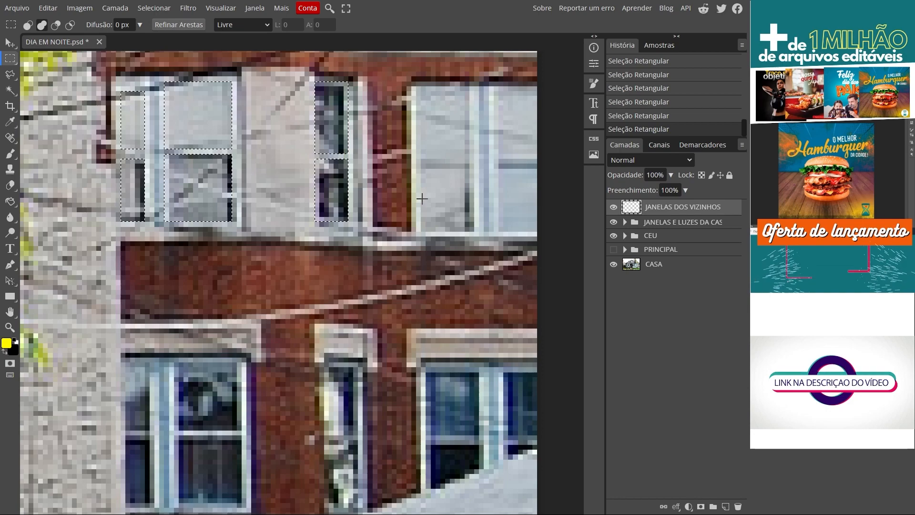
- Add the panes of the brick building's upper-floor right window to the selection, up to the photo's edge
scroll(460, 202, up, 3)
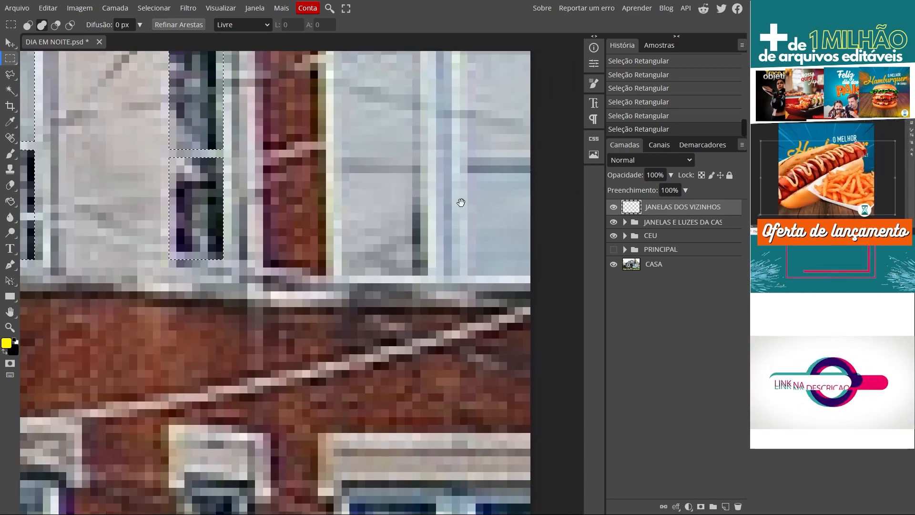
drag(461, 202, 420, 239)
drag(275, 77, 365, 199)
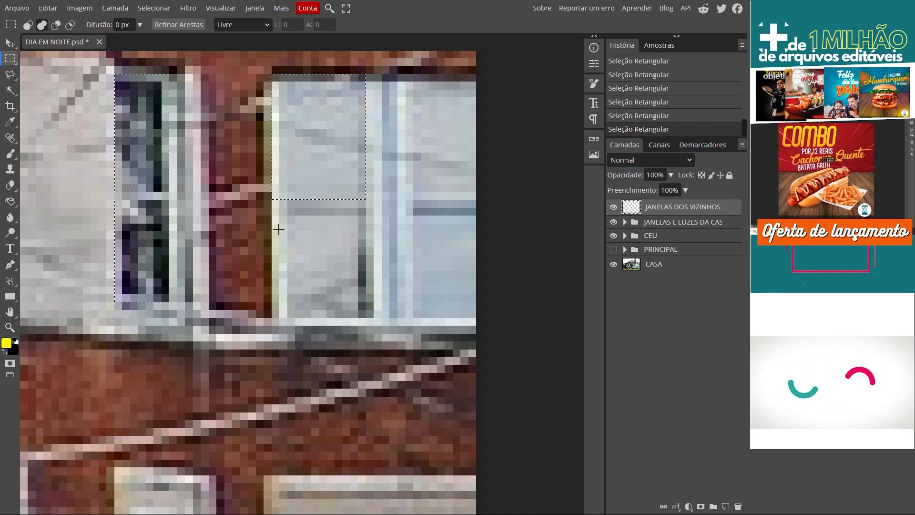
drag(280, 207, 366, 311)
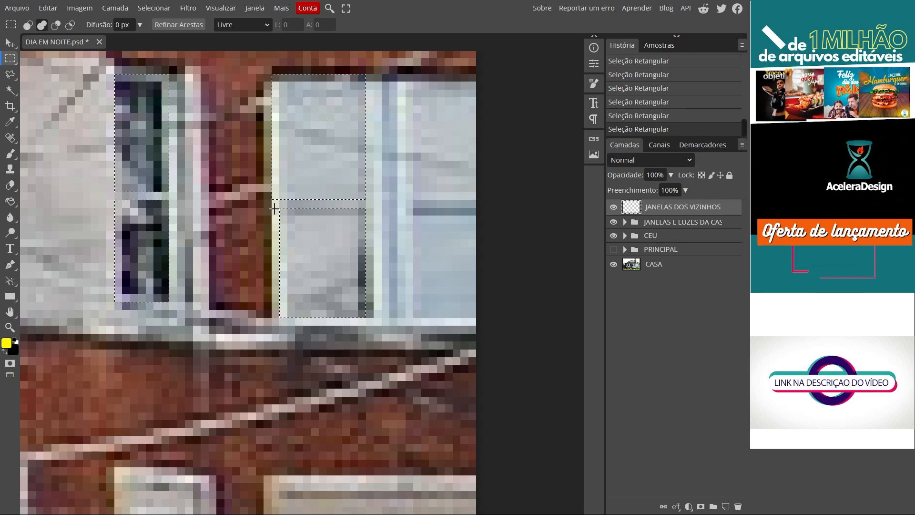
drag(282, 265, 290, 319)
drag(407, 88, 478, 200)
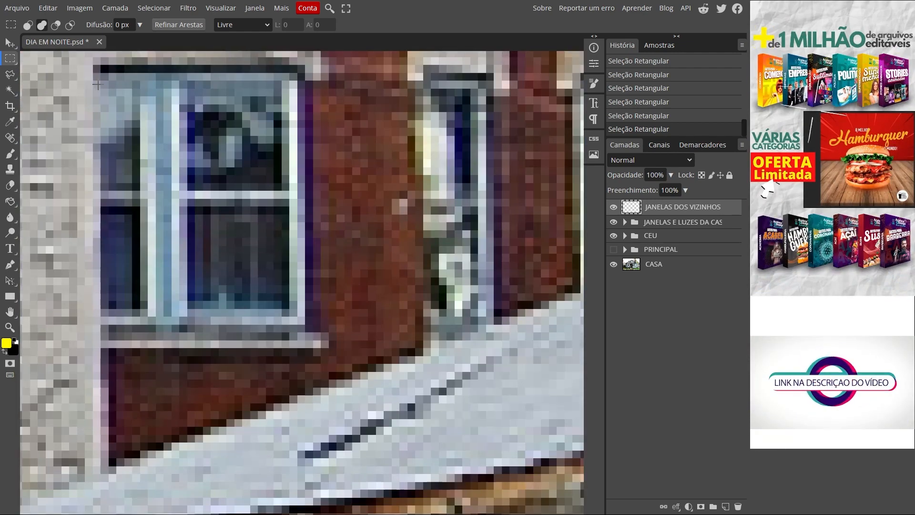
- Add the panes of the brick building's lower-floor left window to the selection
drag(101, 81, 140, 309)
drag(180, 73, 288, 190)
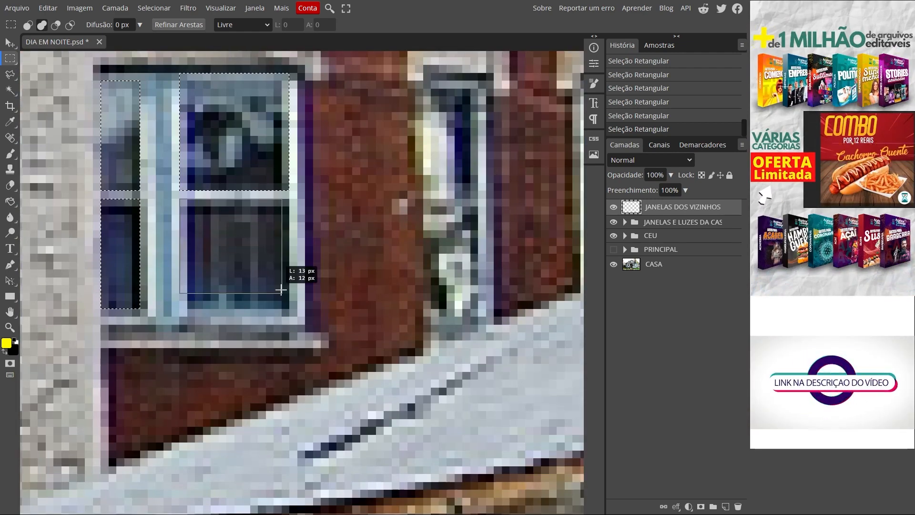
drag(296, 272, 293, 281)
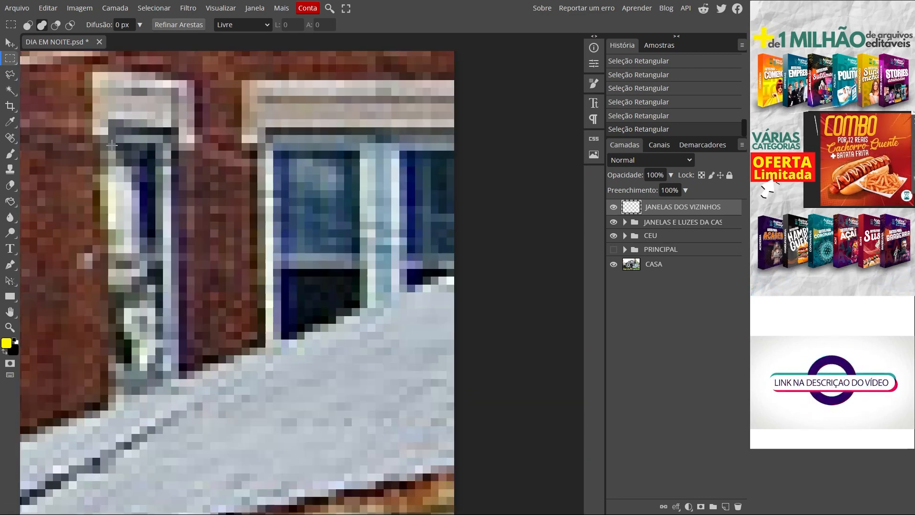
- Add the lower-floor narrow window's upper pane as a rectangle and its slanted lower pane with the Polygonal Lasso
drag(109, 143, 163, 253)
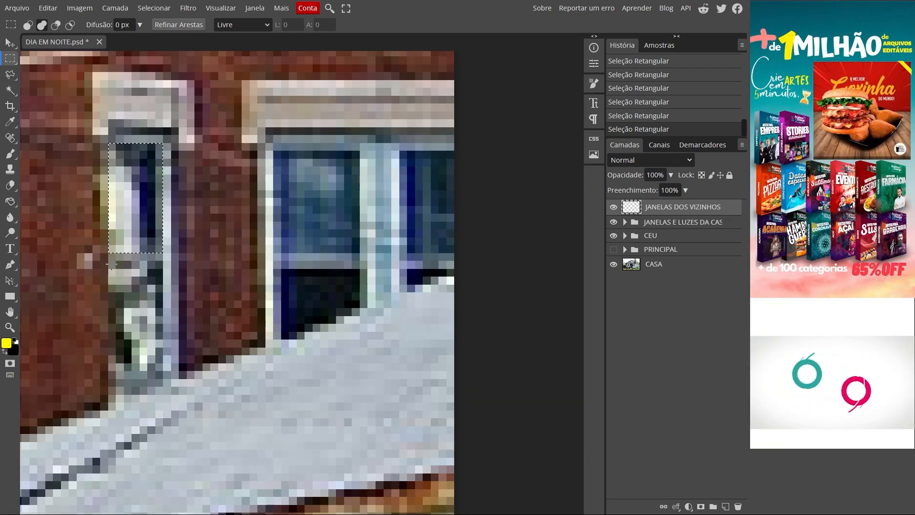
drag(109, 261, 167, 359)
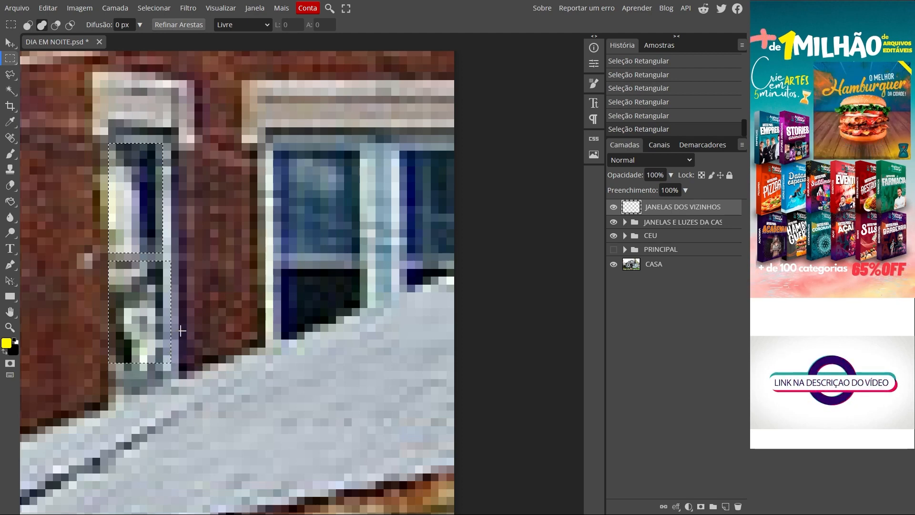
key(ctrl+z)
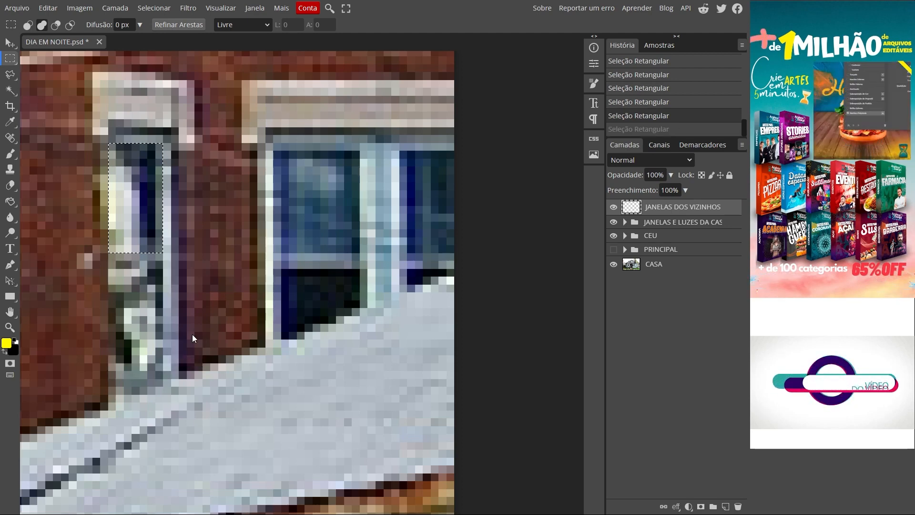
click(14, 78)
click(71, 92)
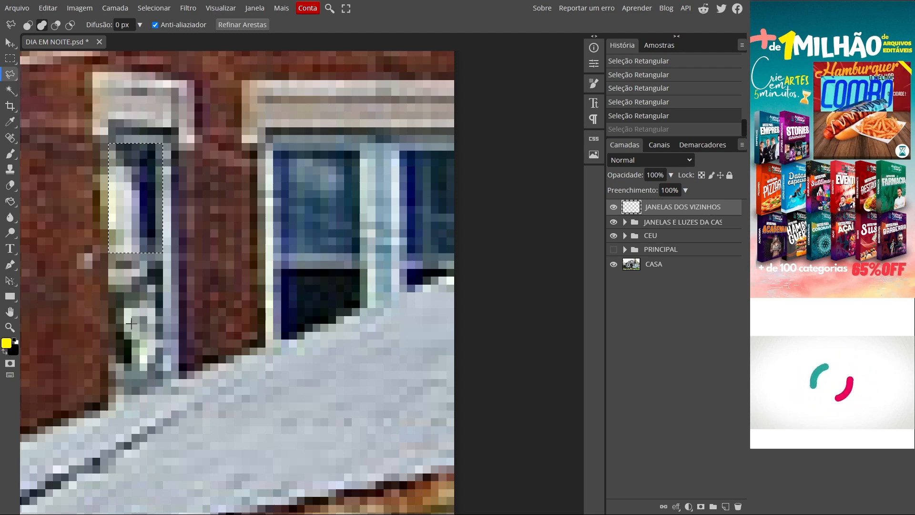
click(109, 270)
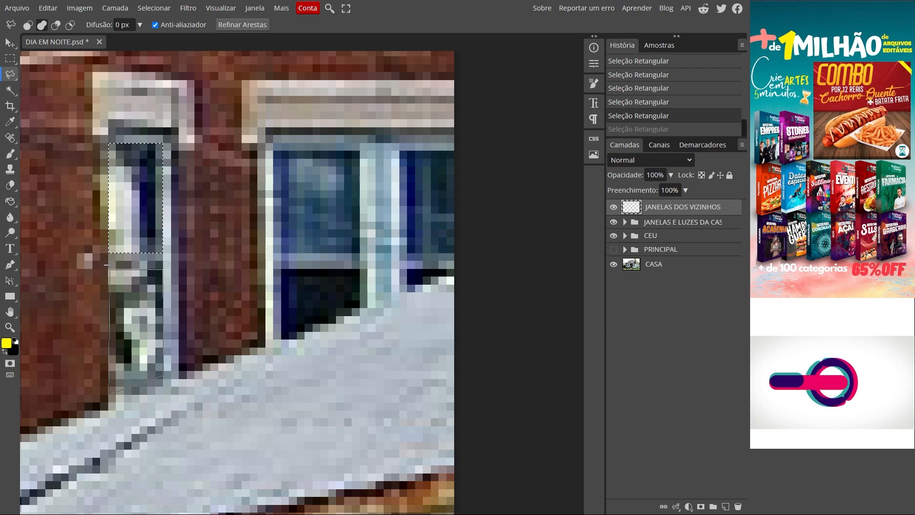
click(108, 270)
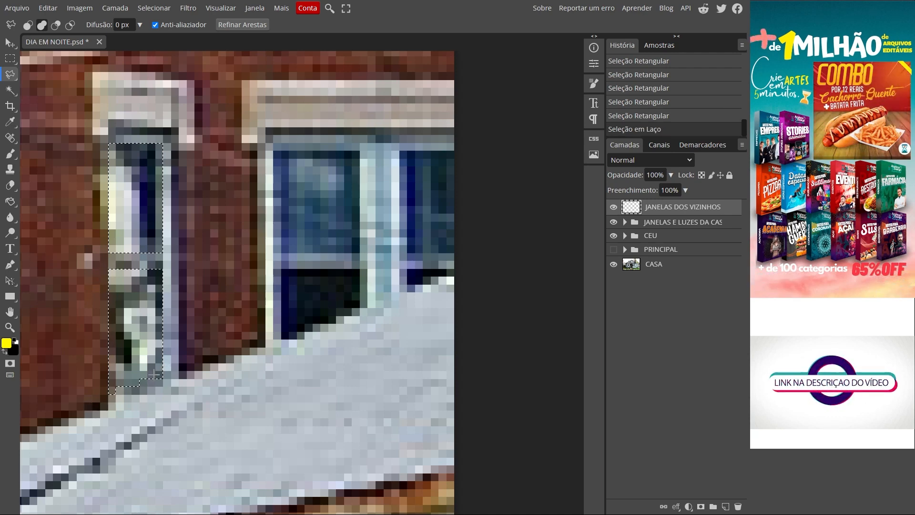
- Add the lower-floor right window's panes to the selection, tracing the lower ones along the garage roof and boxing the upper ones
click(281, 269)
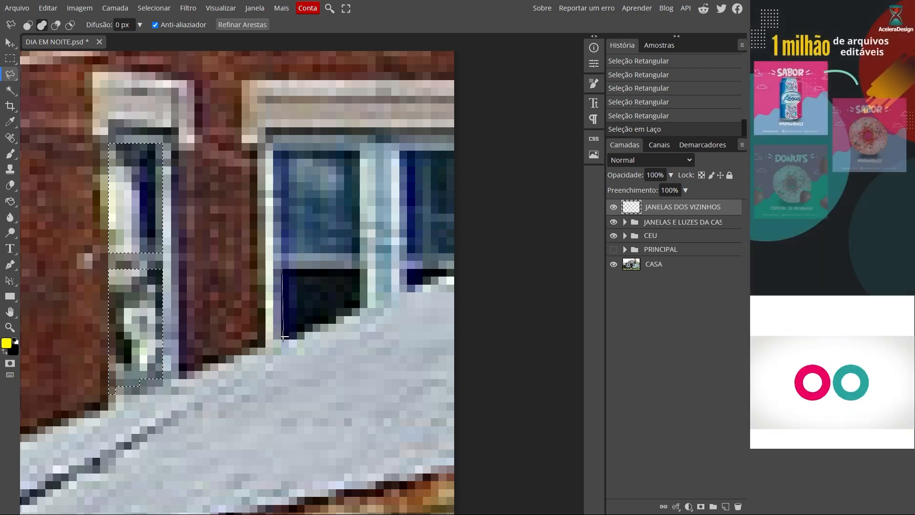
click(282, 340)
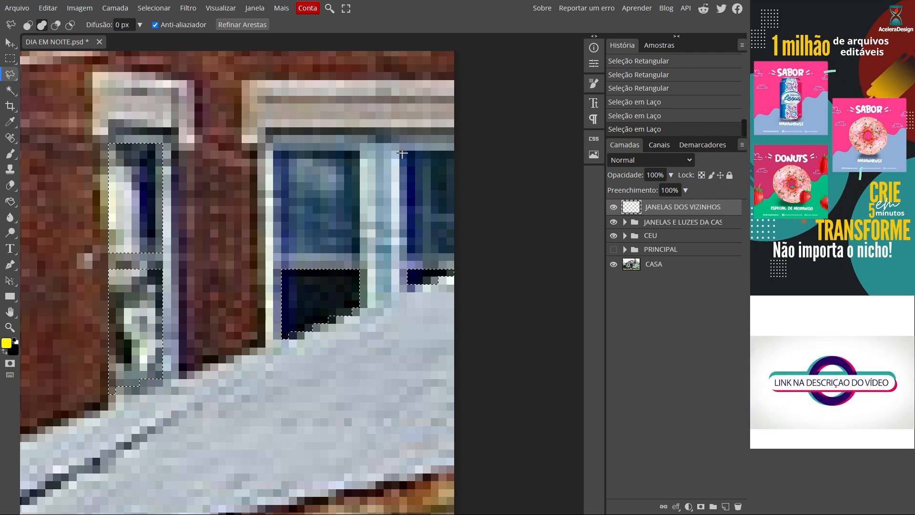
click(463, 253)
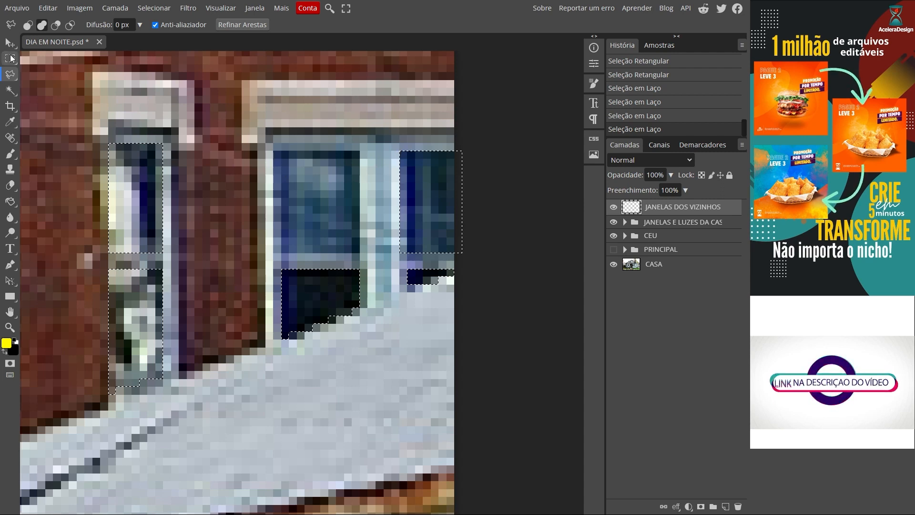
click(10, 59)
drag(274, 143, 360, 252)
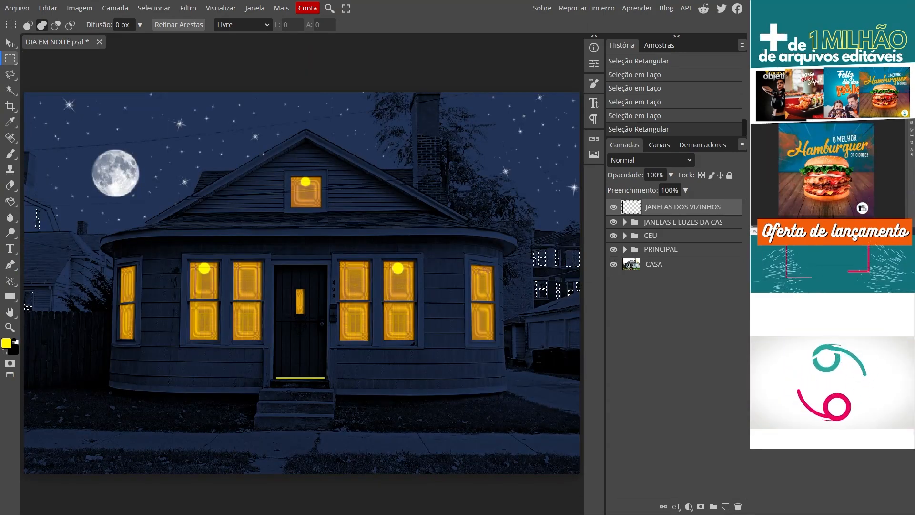
- Fill the selected neighbours' window panes with pale cream fffcde on the JANELAS DOS VIZINHOS layer, and clear the selection
click(7, 344)
click(102, 103)
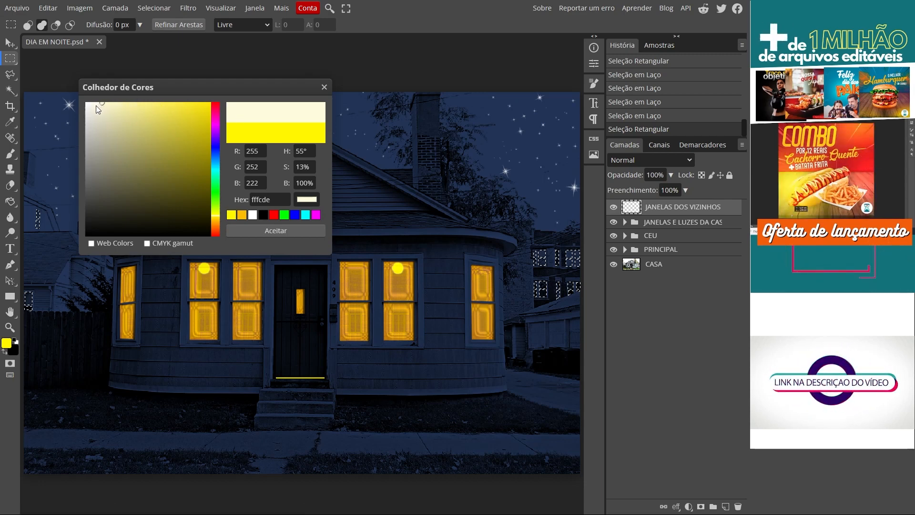
click(275, 229)
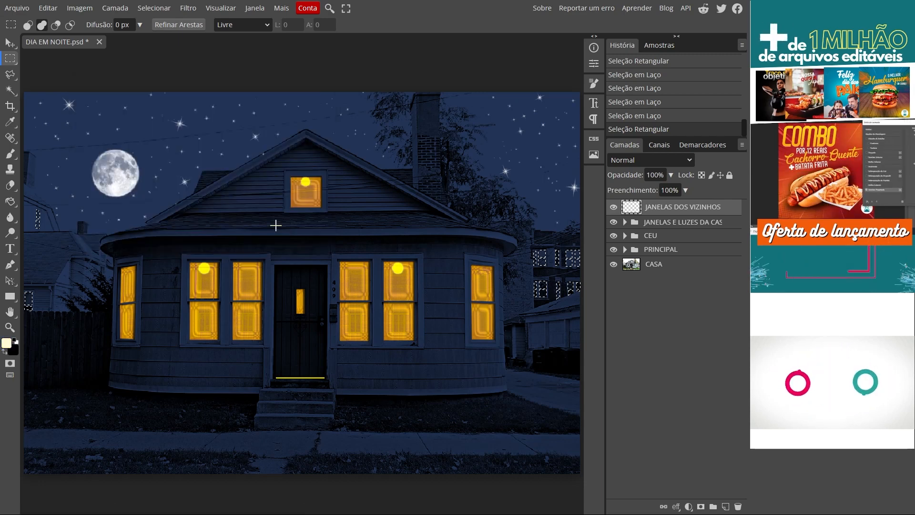
click(11, 201)
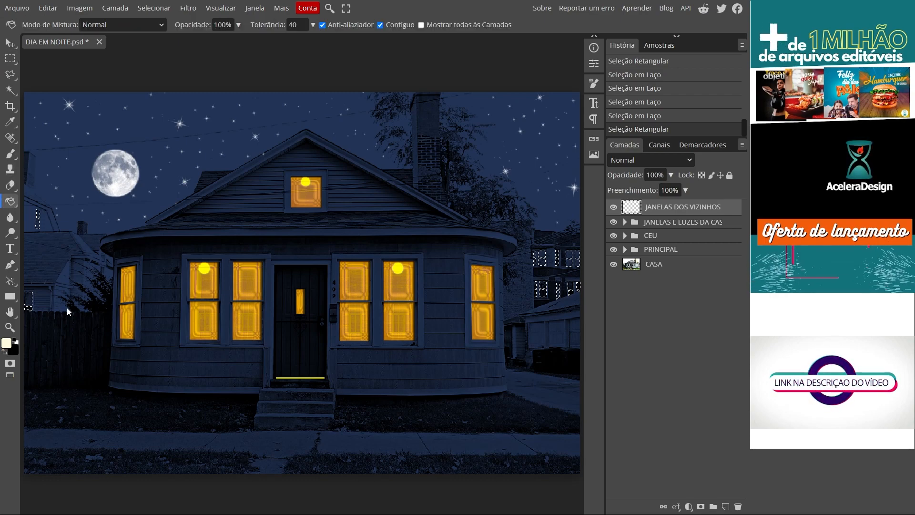
click(29, 301)
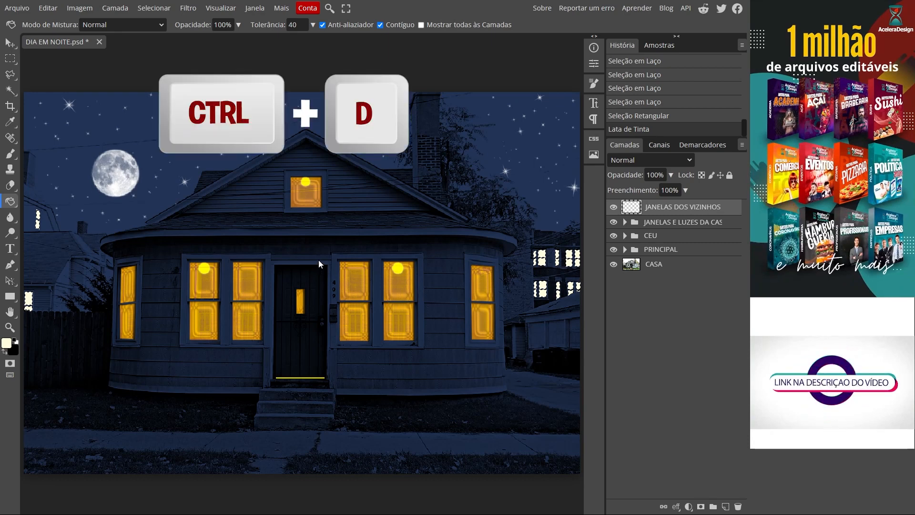
key(ctrl+d)
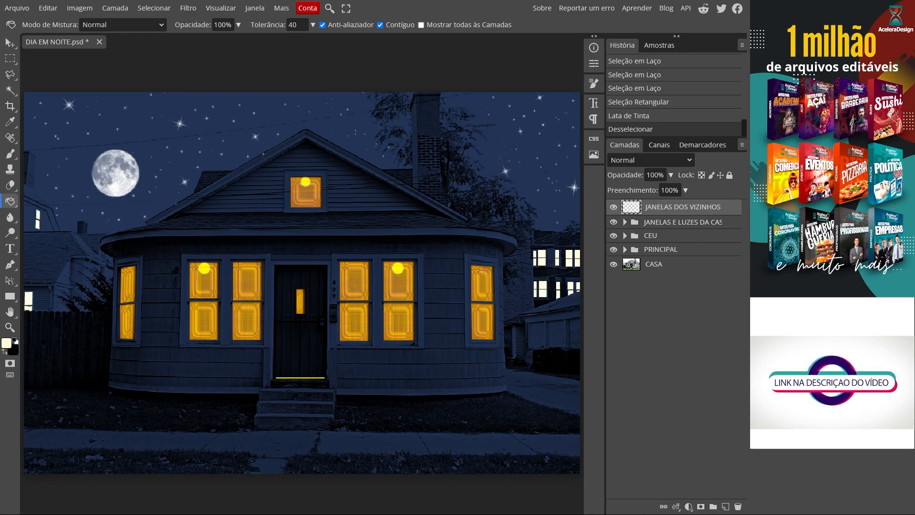
- Add an inner shadow to the JANELAS DOS VIZINHOS layer with a distance of 1 px and a size of 2 px
scroll(599, 326, up, 5)
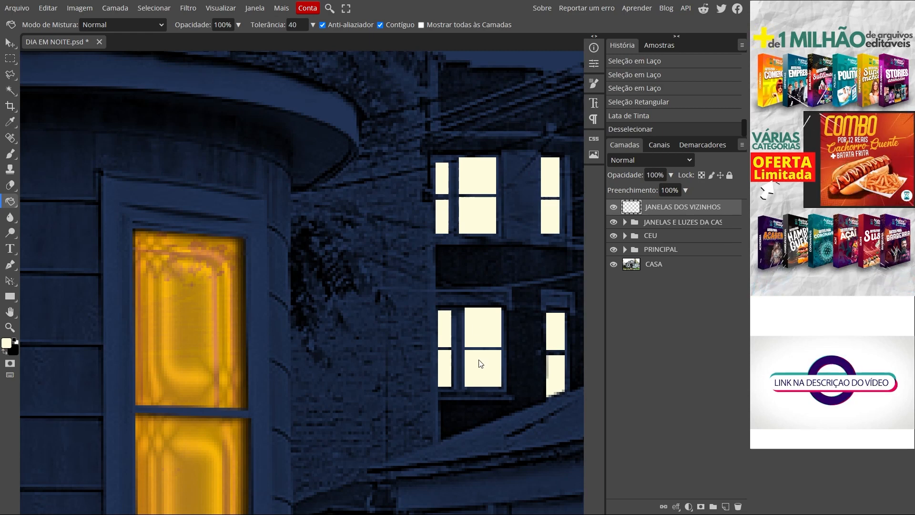
double_click(724, 208)
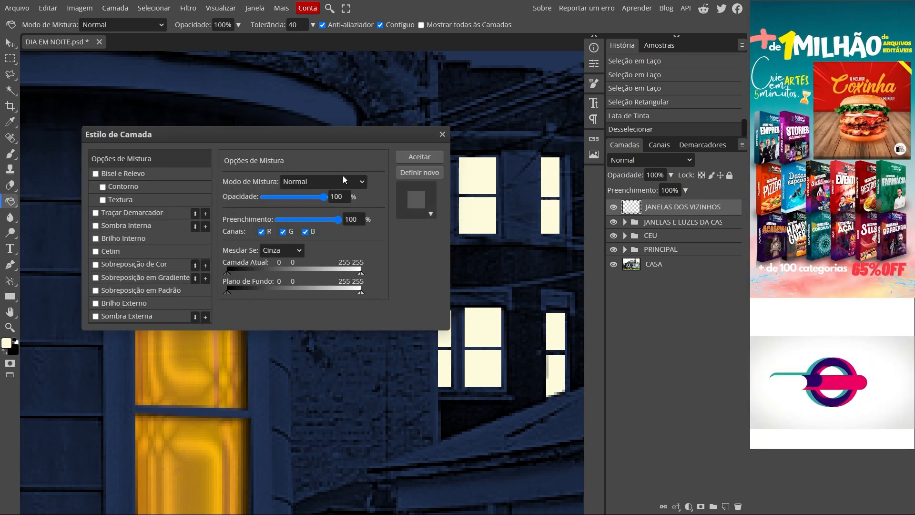
click(135, 225)
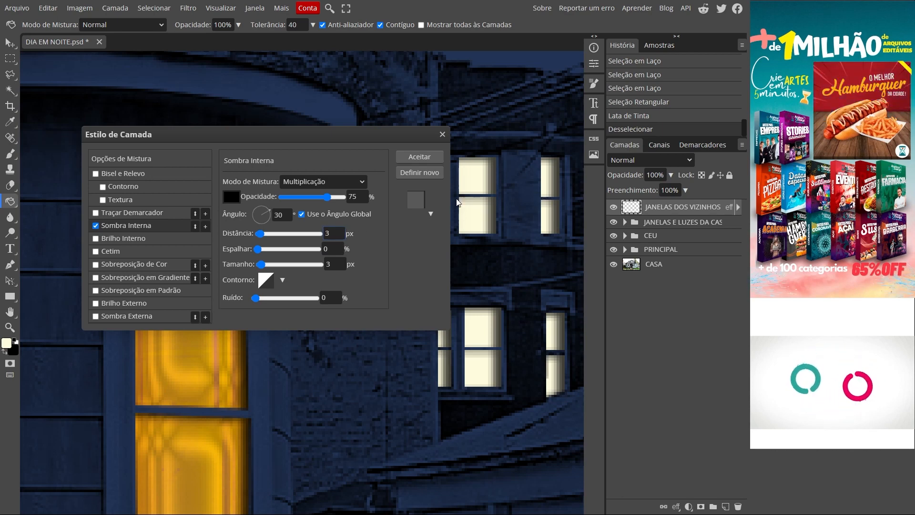
click(333, 233)
text(1)
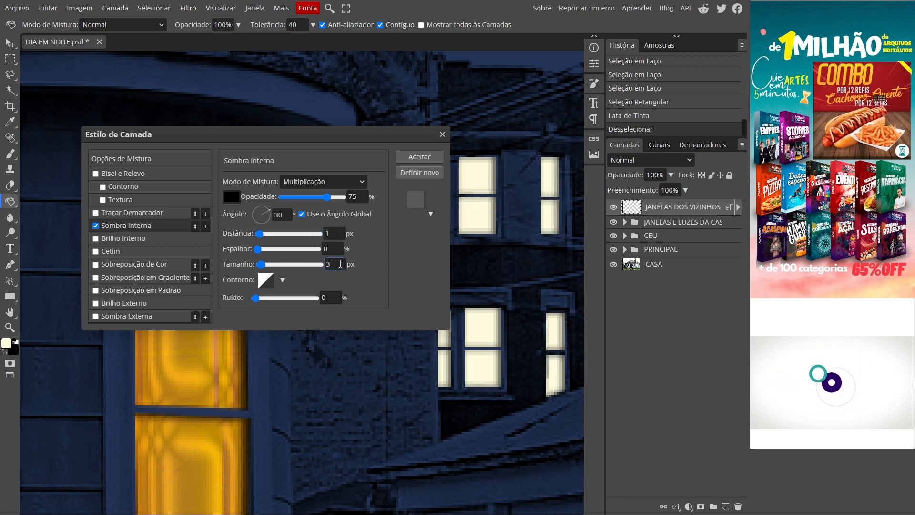
click(333, 264)
text(2)
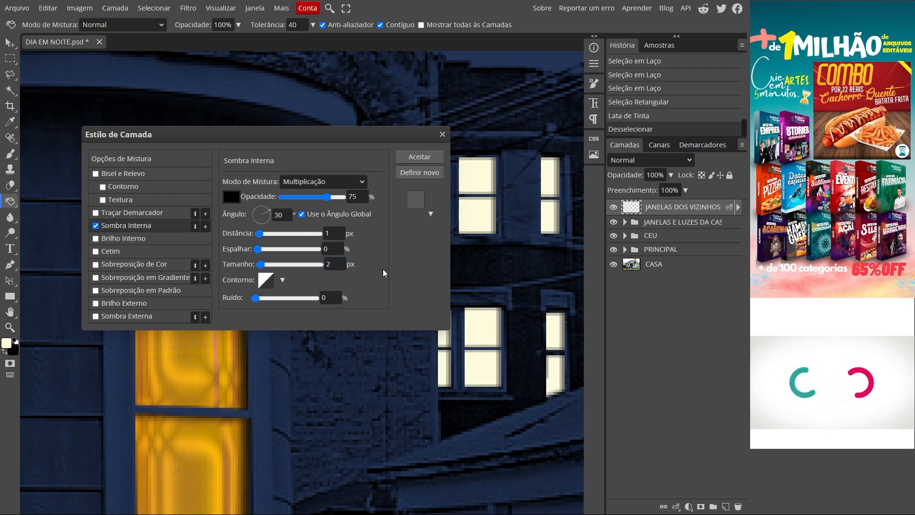
click(96, 226)
click(96, 226)
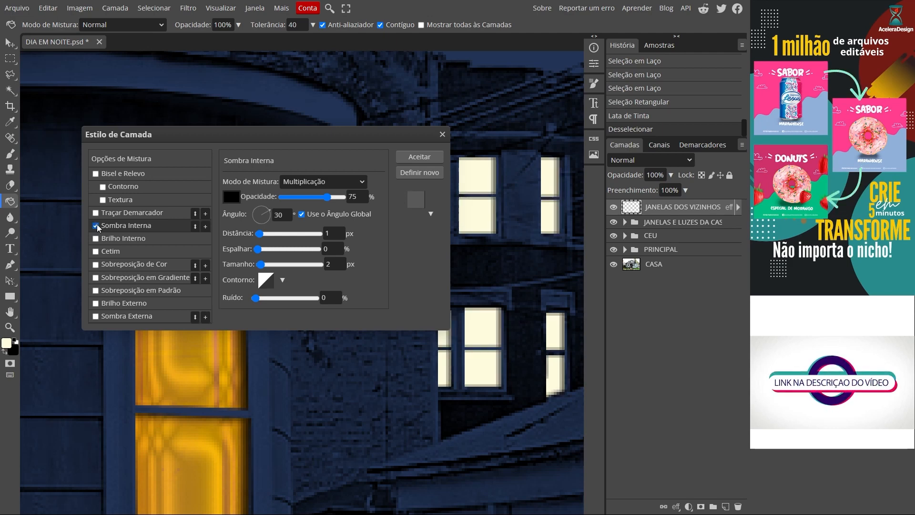
click(419, 157)
- Save the night scene document DIA EM NOITE.psd
key(ctrl+0)
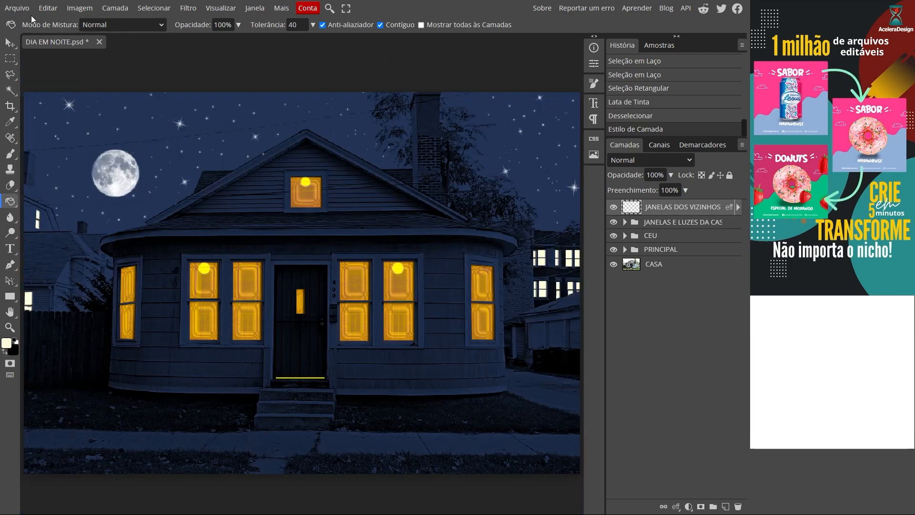
click(17, 8)
click(48, 110)
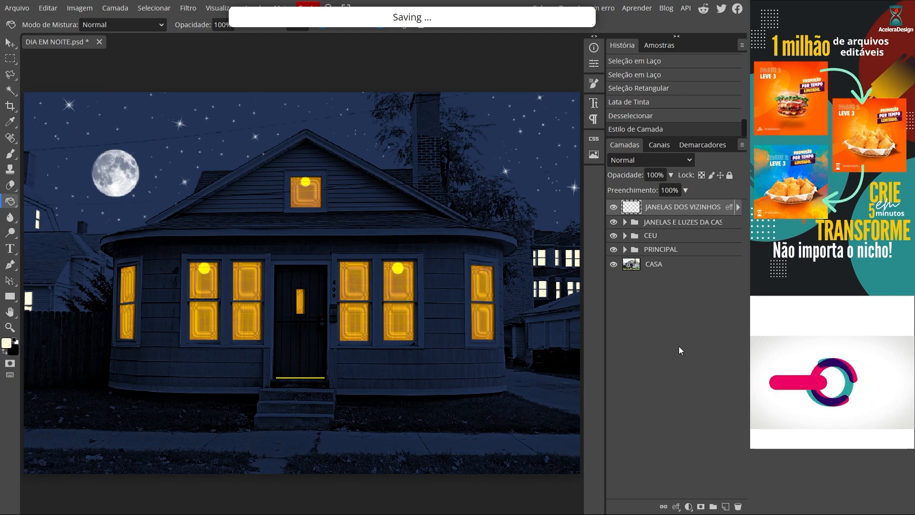